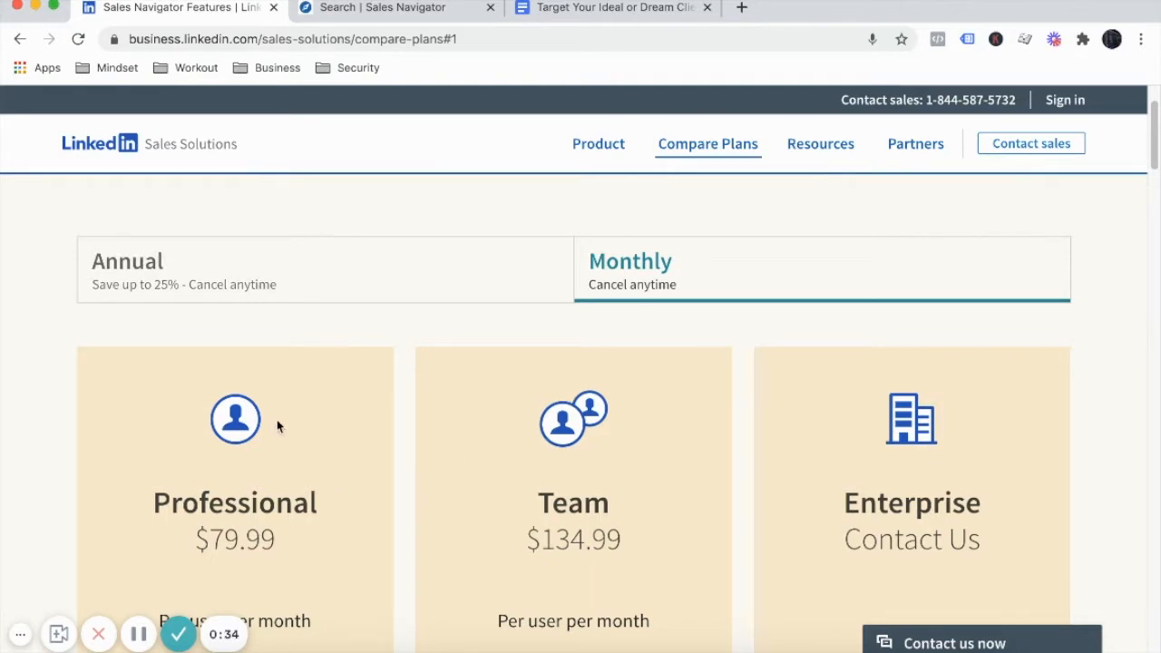
# Compare the annual and monthly Sales Navigator pricing for the Professional, Team and Enterprise plans.
pyautogui.click(273, 277)
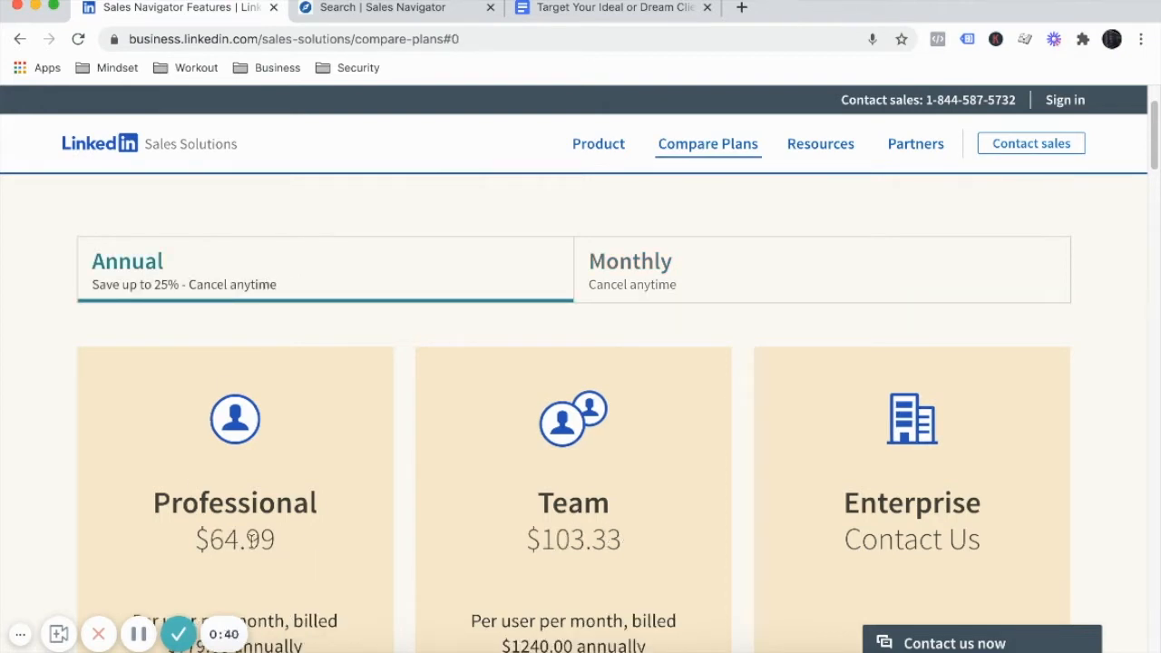
pyautogui.scroll(-3, 282, 542)
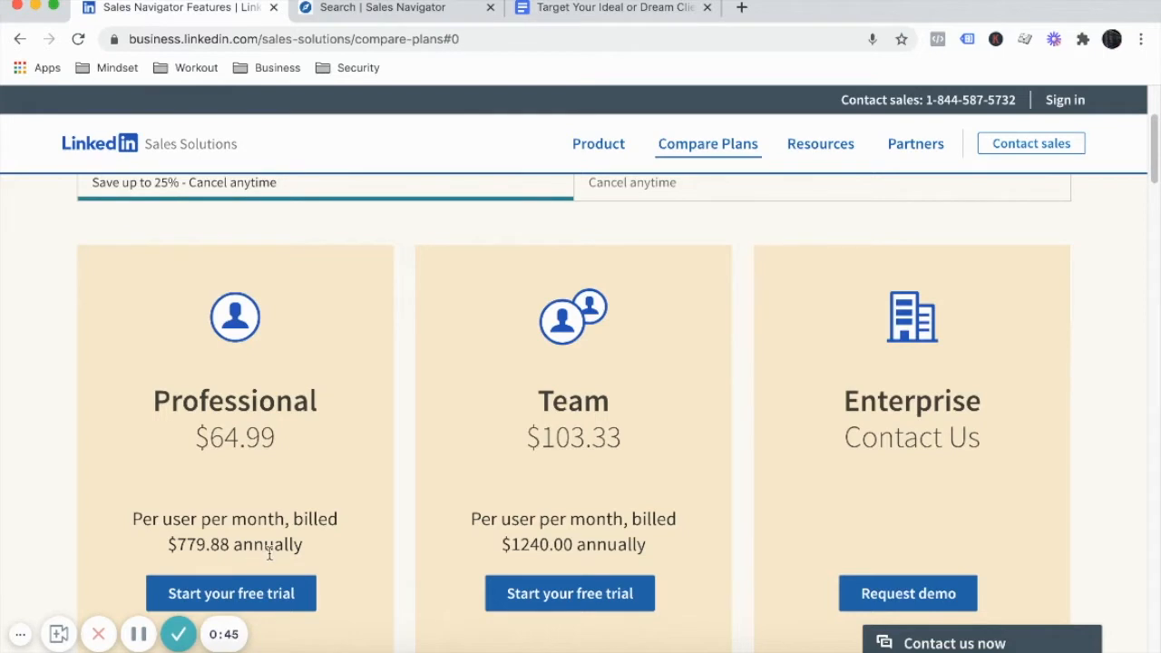
pyautogui.scroll(3, 269, 544)
pyautogui.click(737, 295)
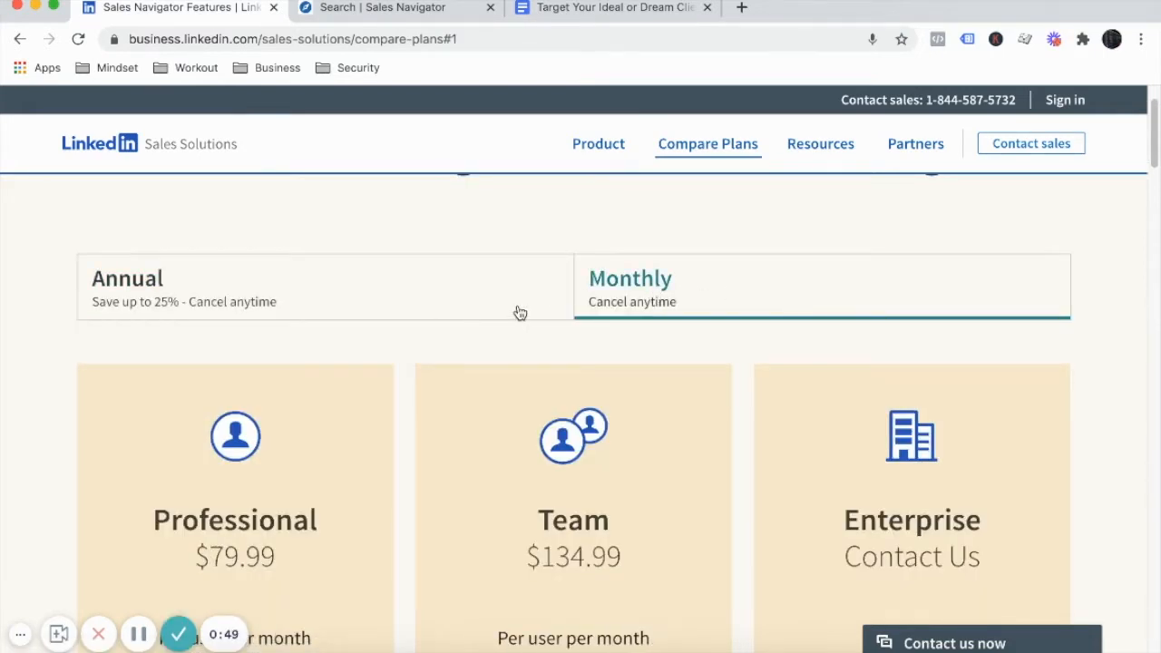
pyautogui.scroll(-2, 308, 481)
pyautogui.scroll(-1, 279, 508)
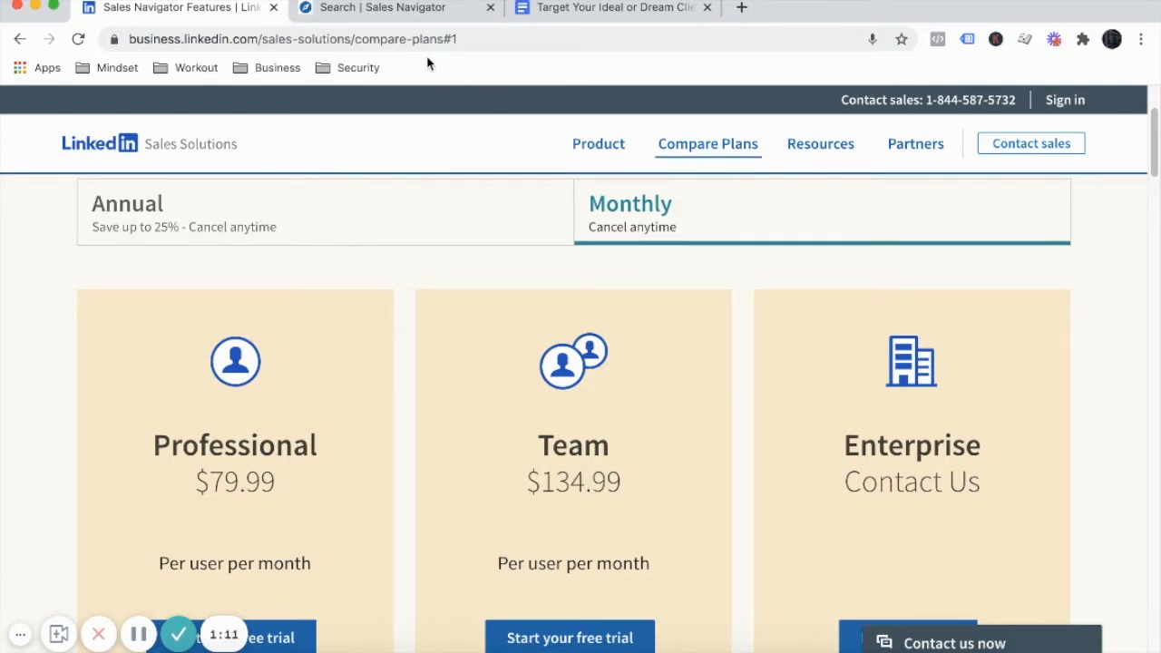
# Switch to the Google Docs outline and review the two ideal client examples and the list of filters to apply.
pyautogui.click(415, 8)
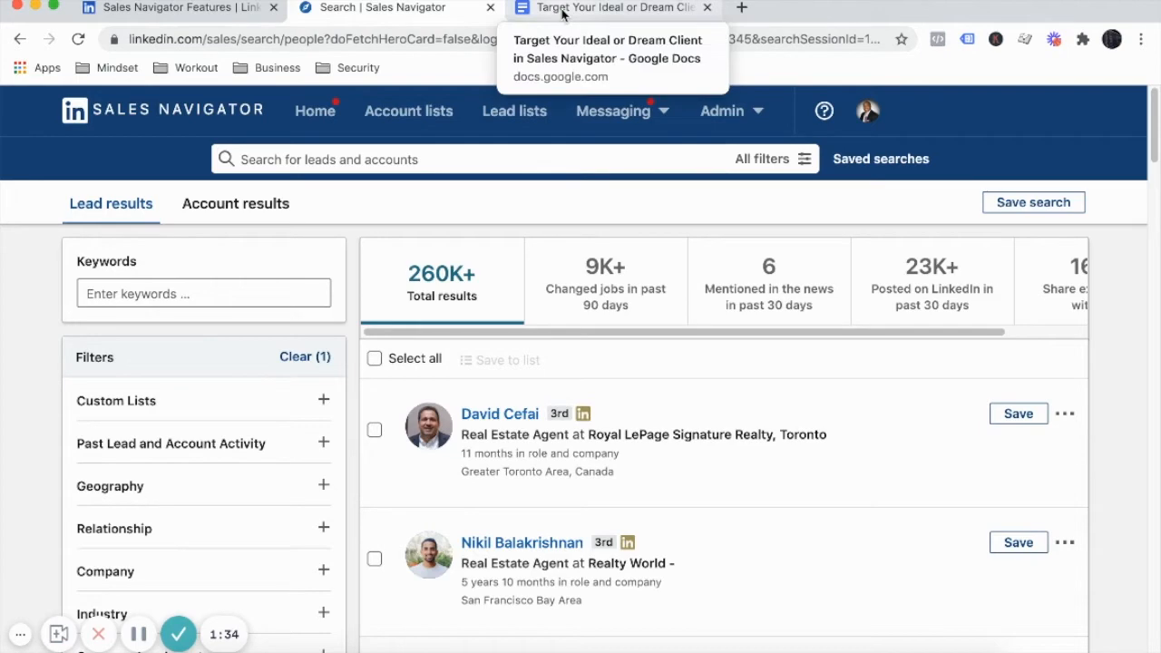
pyautogui.click(562, 12)
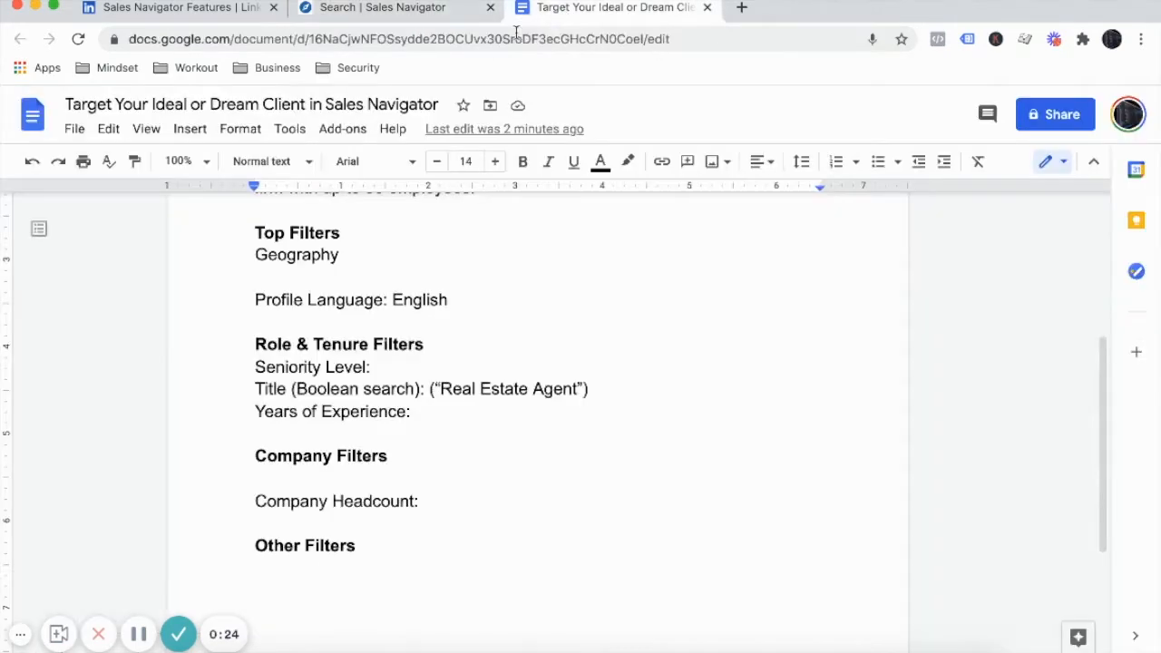
pyautogui.scroll(3, 345, 373)
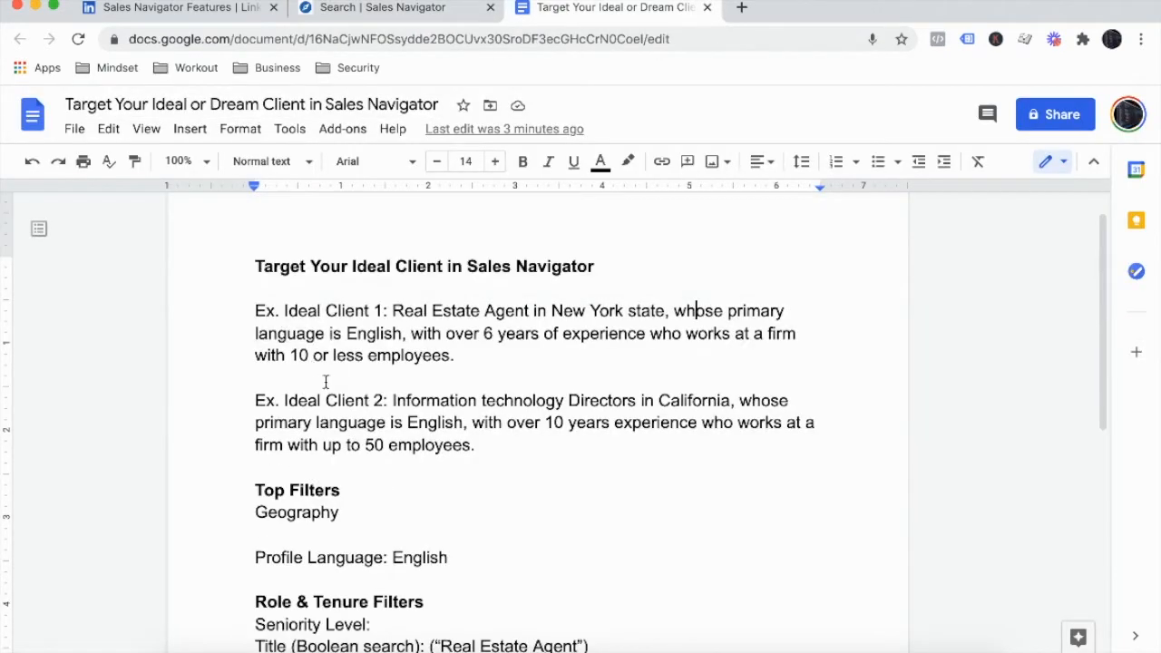
pyautogui.scroll(-4, 335, 376)
pyautogui.scroll(2, 334, 372)
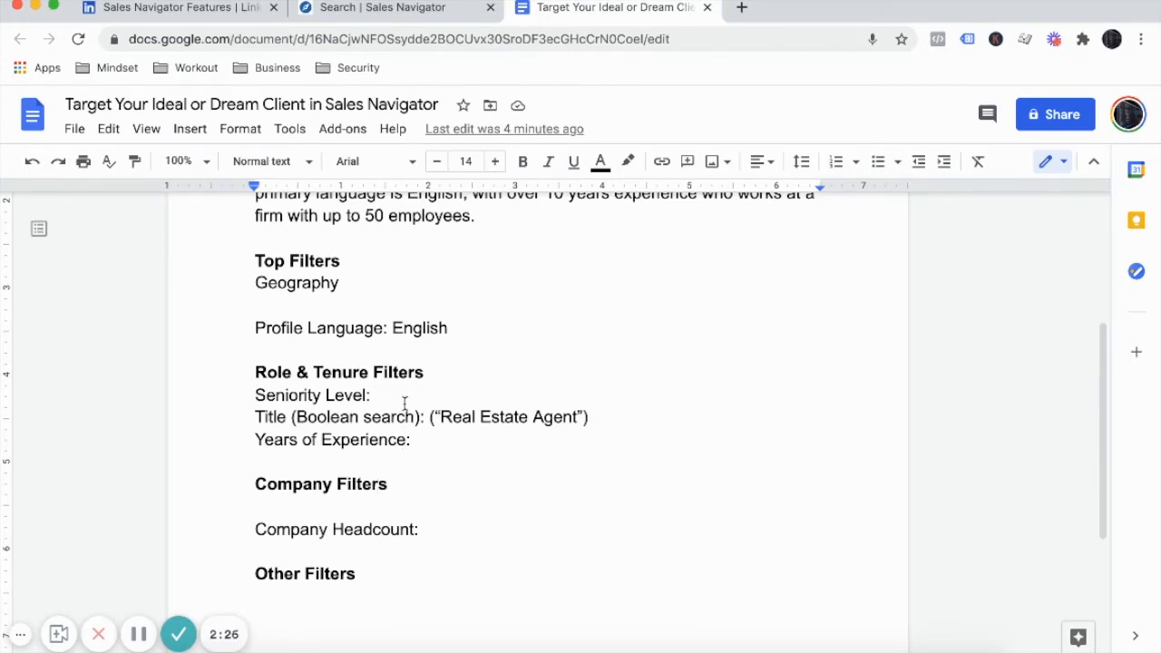
pyautogui.scroll(5, 405, 410)
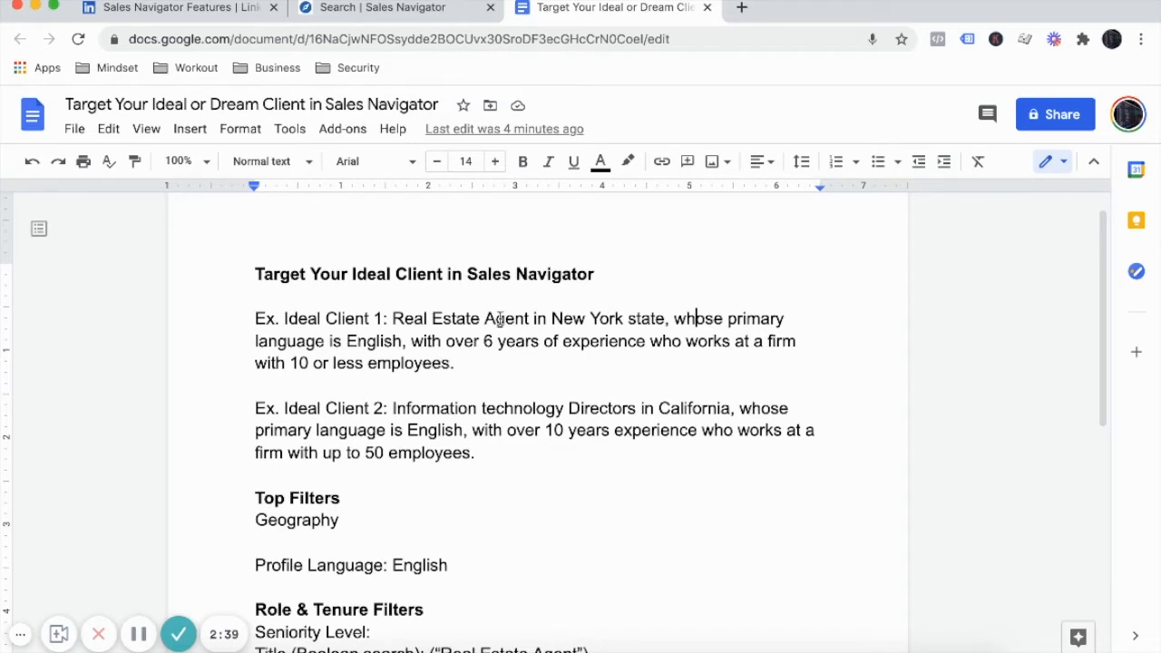
# Return to Sales Navigator, go to its homepage and open the full set of lead search filters.
pyautogui.click(359, 7)
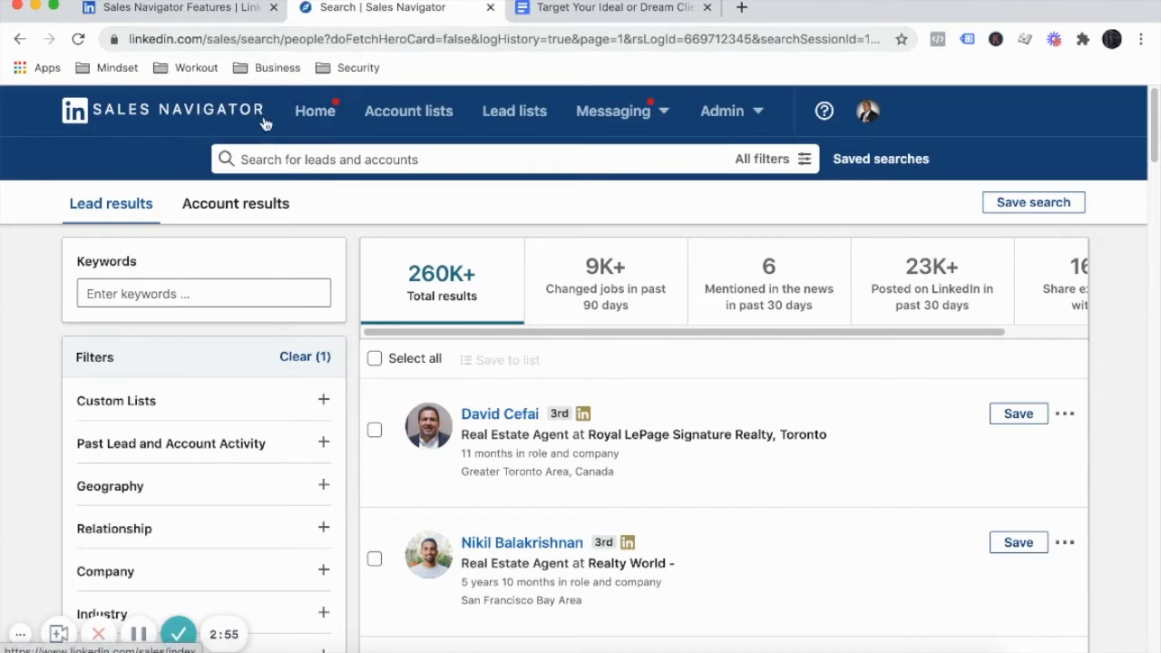
pyautogui.click(209, 114)
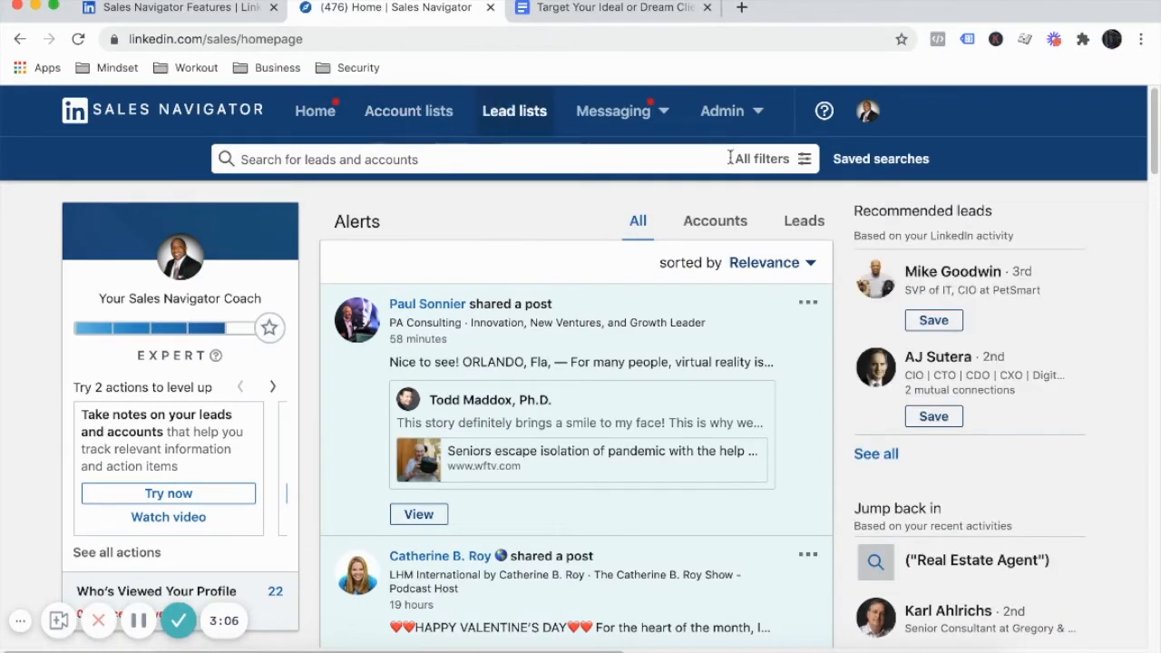
pyautogui.click(804, 160)
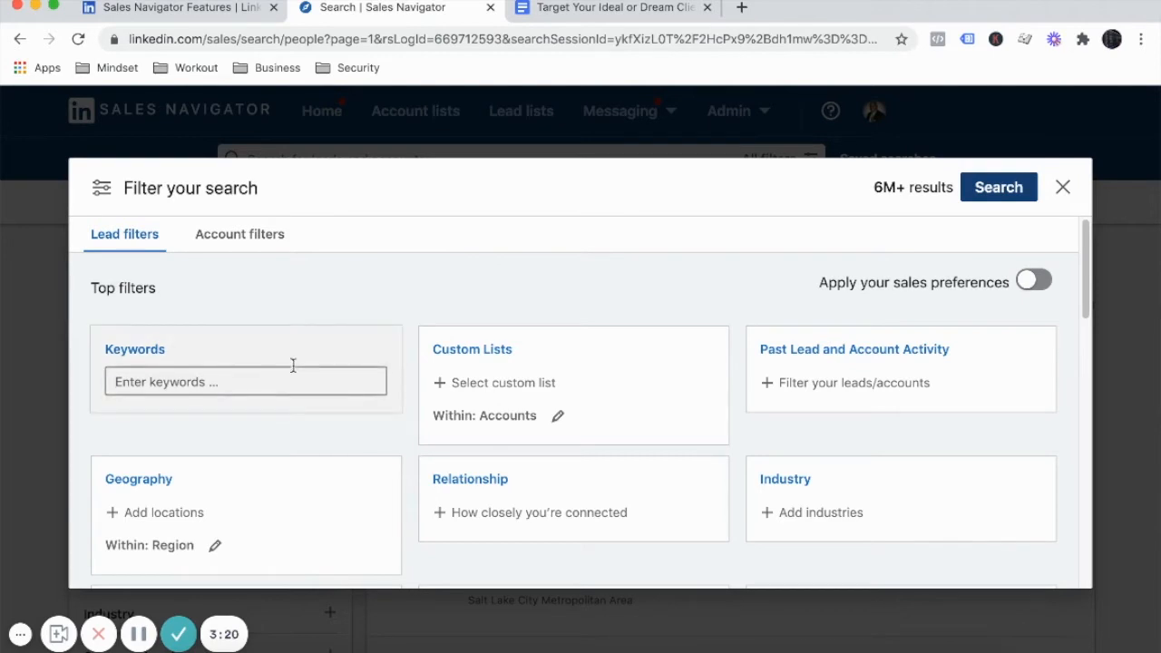
pyautogui.scroll(-1, 289, 372)
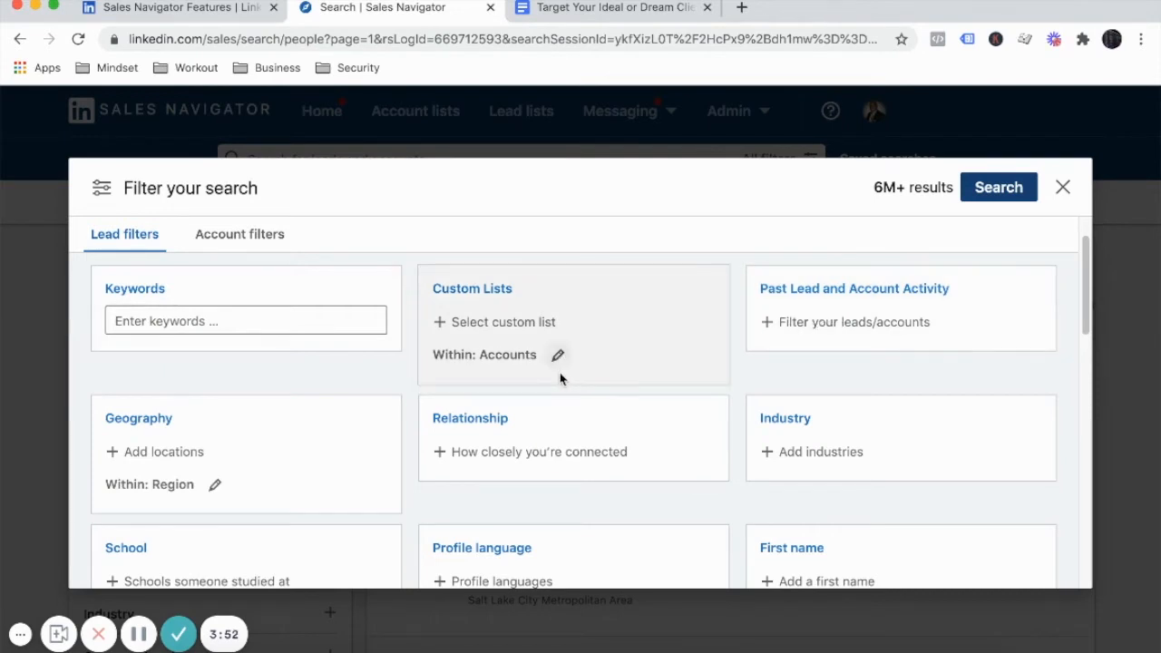
pyautogui.scroll(-1, 507, 379)
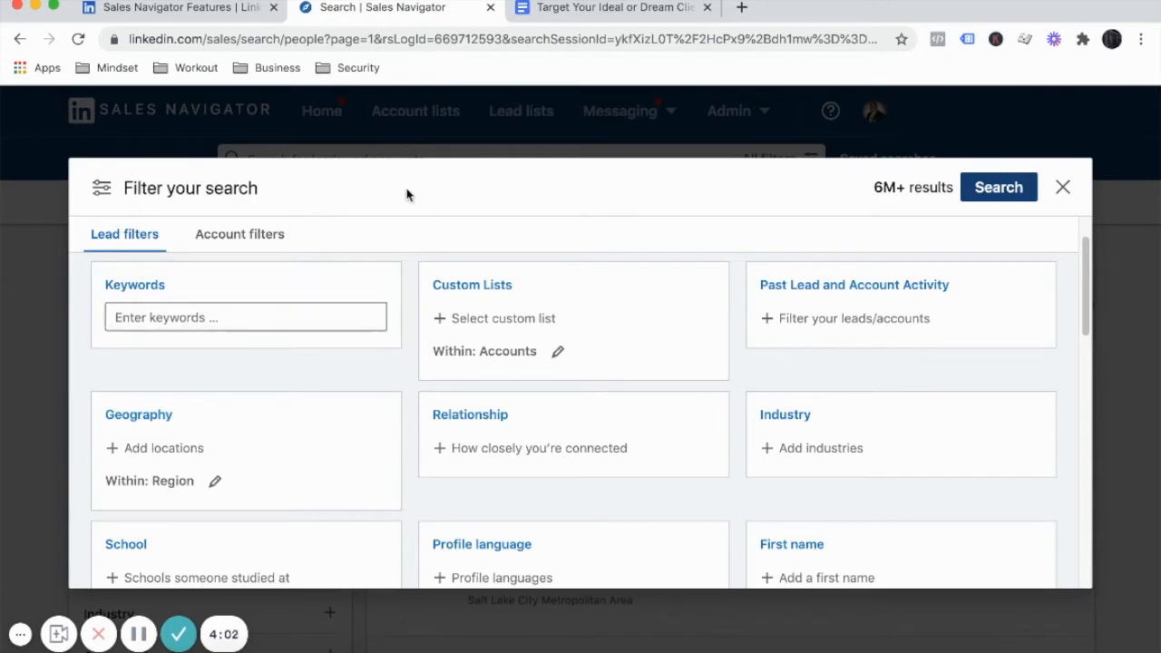
# Check the ideal client description in the document and add New York, United States as the geography filter in Sales Navigator.
pyautogui.click(582, 9)
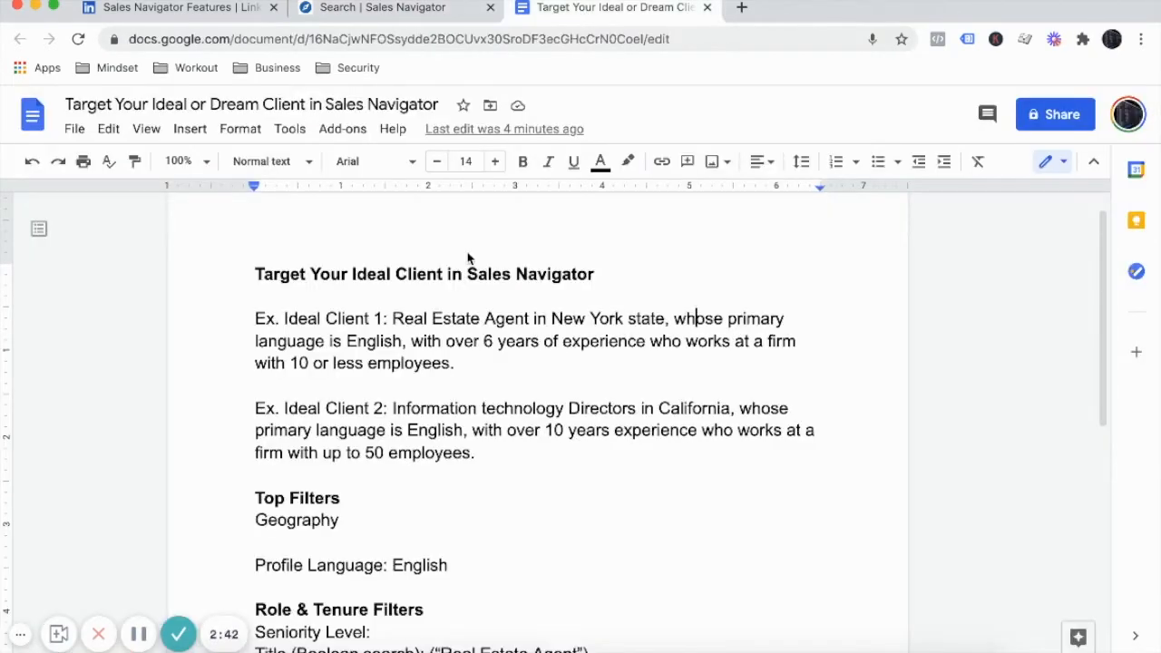
pyautogui.click(403, 10)
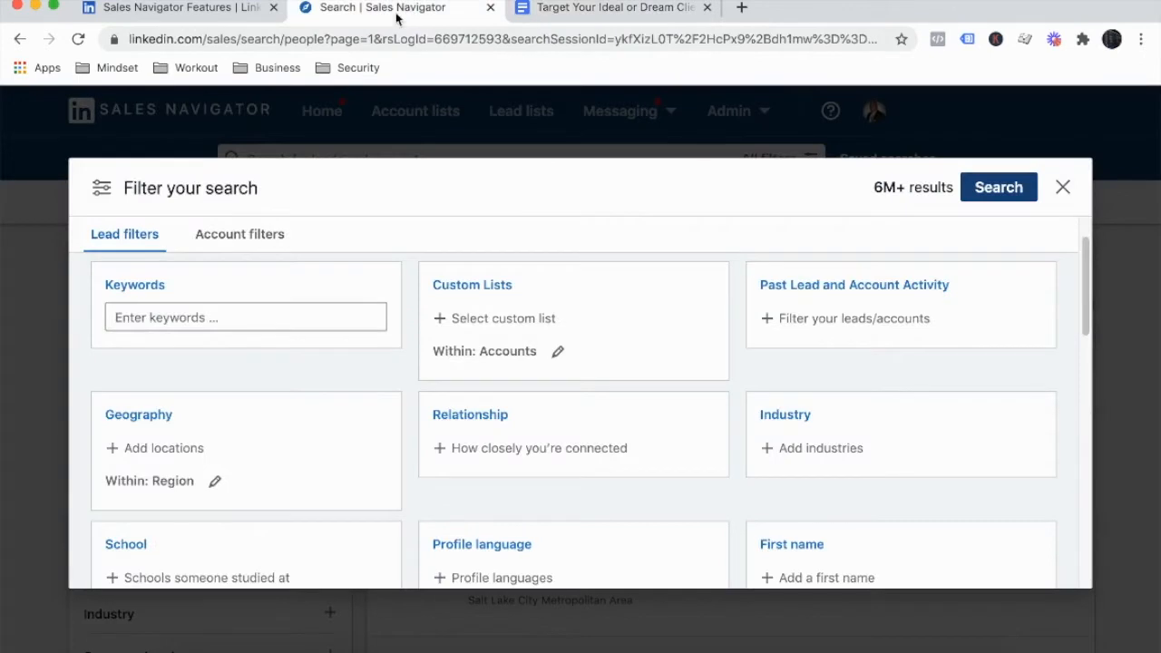
pyautogui.click(161, 446)
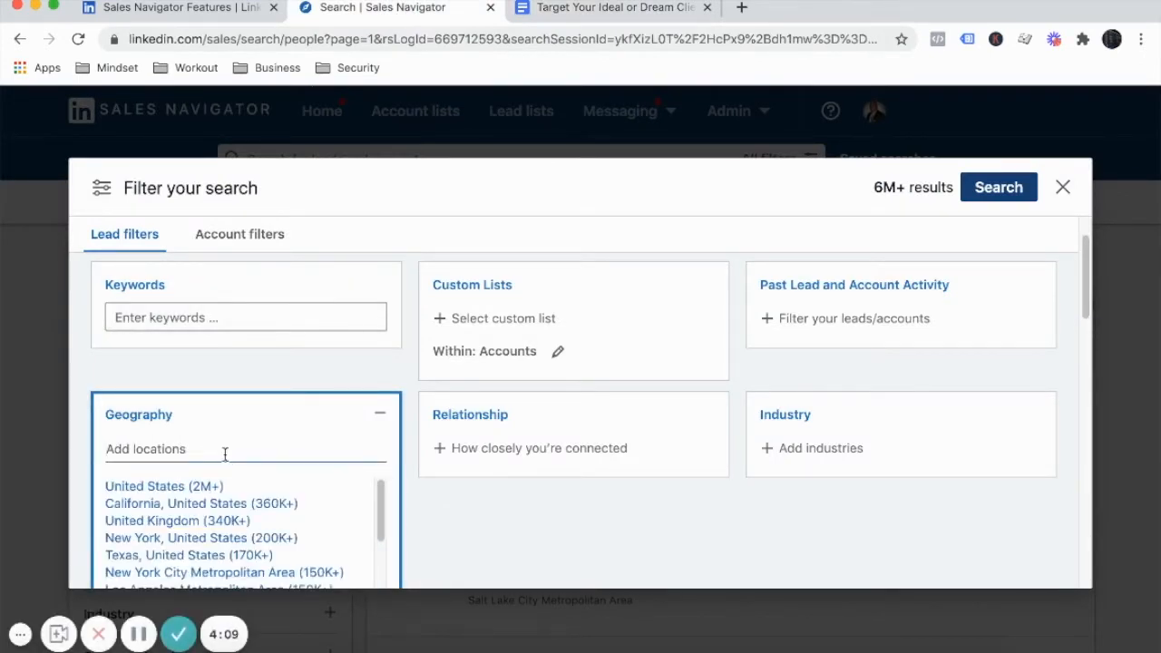
pyautogui.write('new')
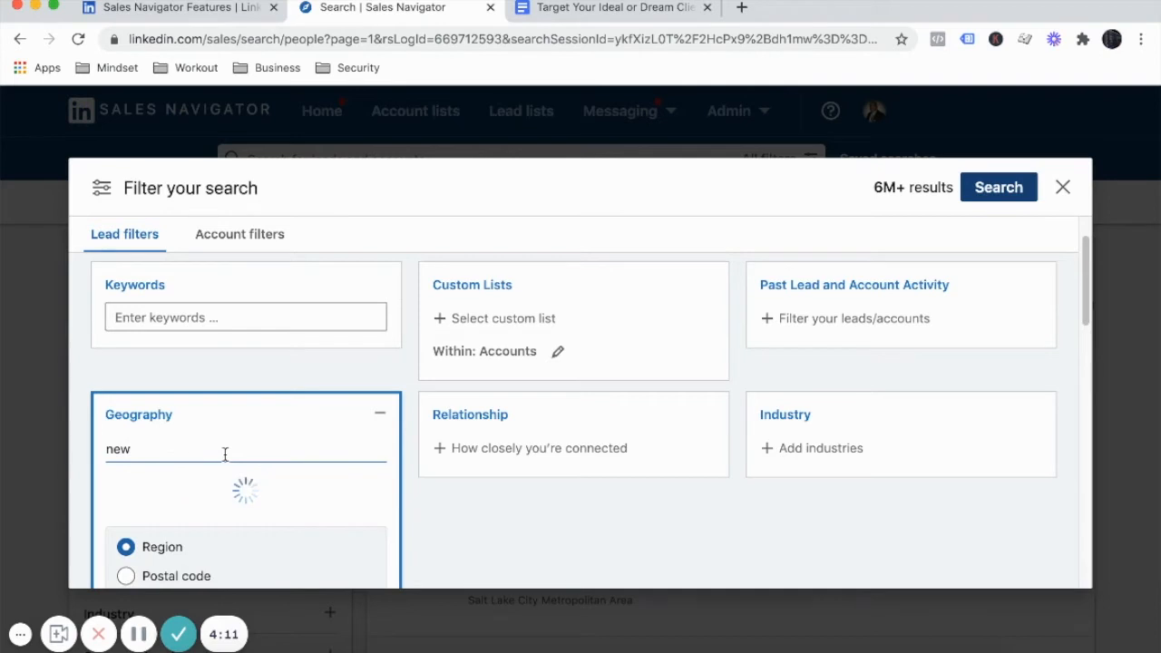
pyautogui.write(' york')
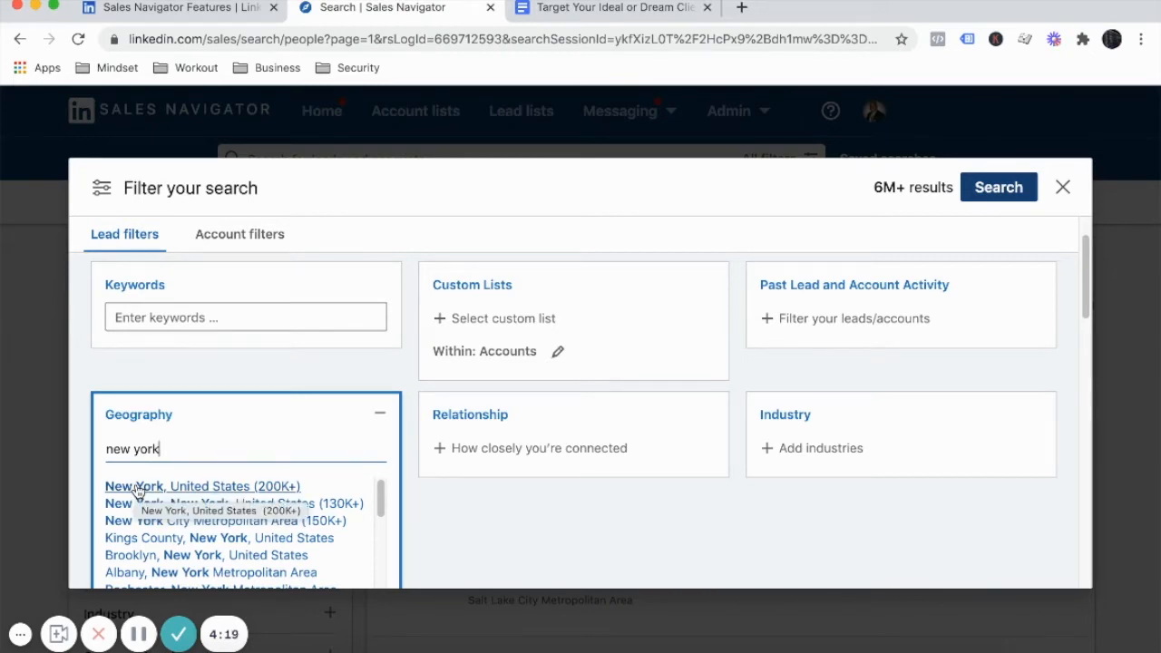
pyautogui.click(136, 488)
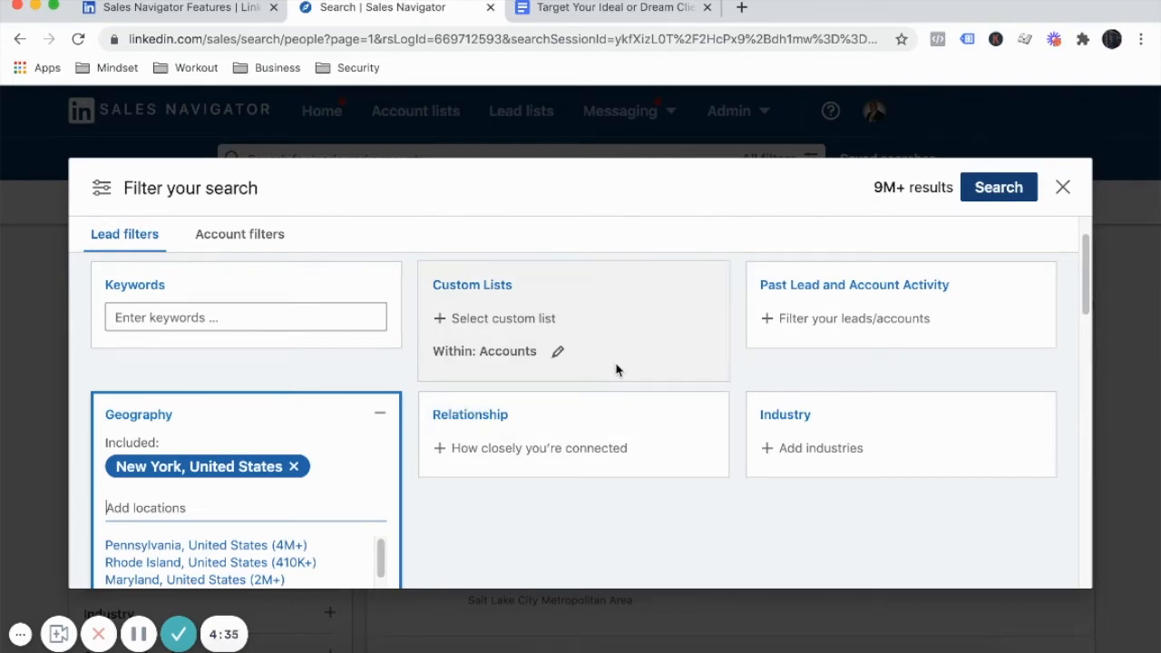
pyautogui.click(458, 540)
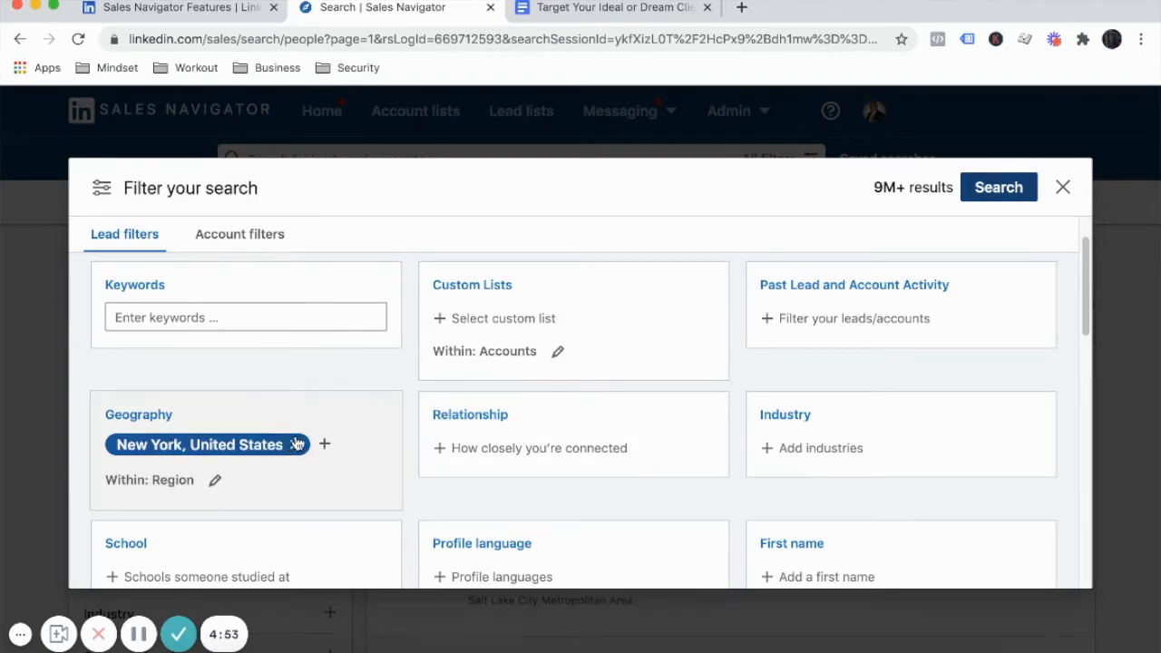
# Set the profile language filter to English.
pyautogui.scroll(-1, 303, 451)
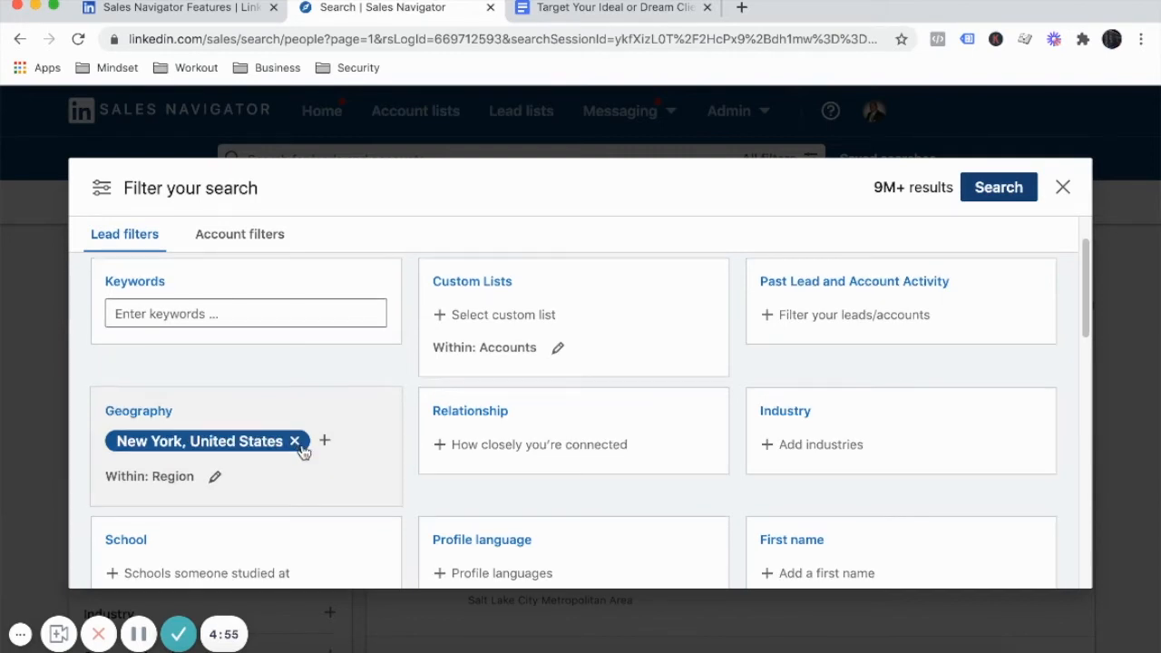
pyautogui.scroll(-3, 303, 452)
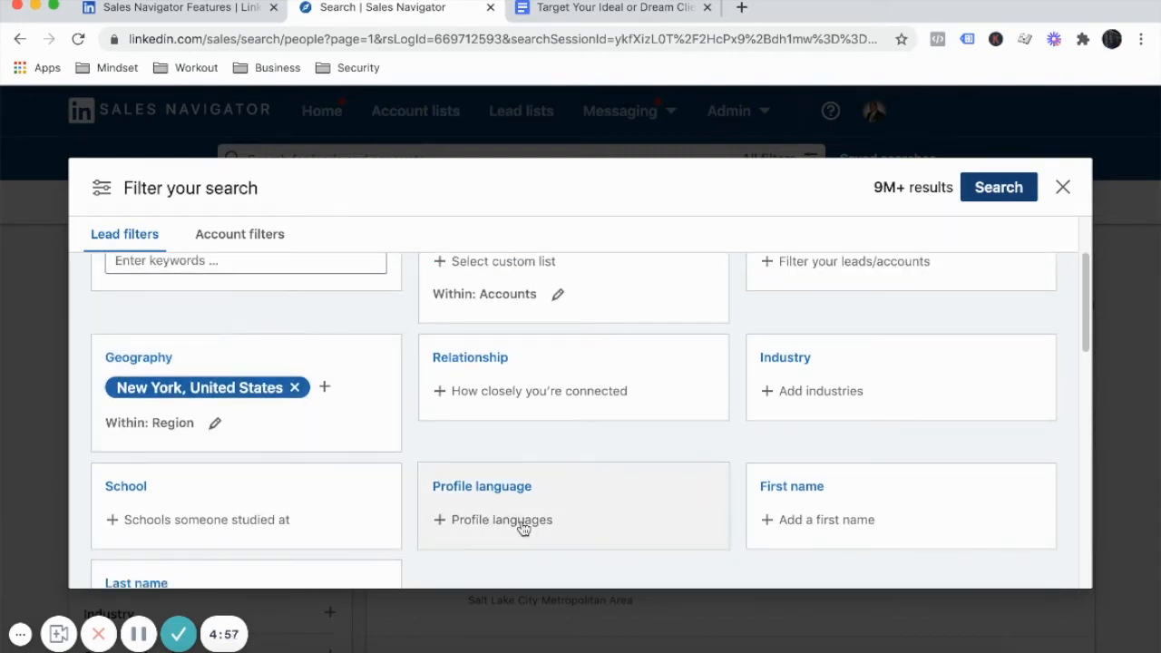
pyautogui.click(559, 510)
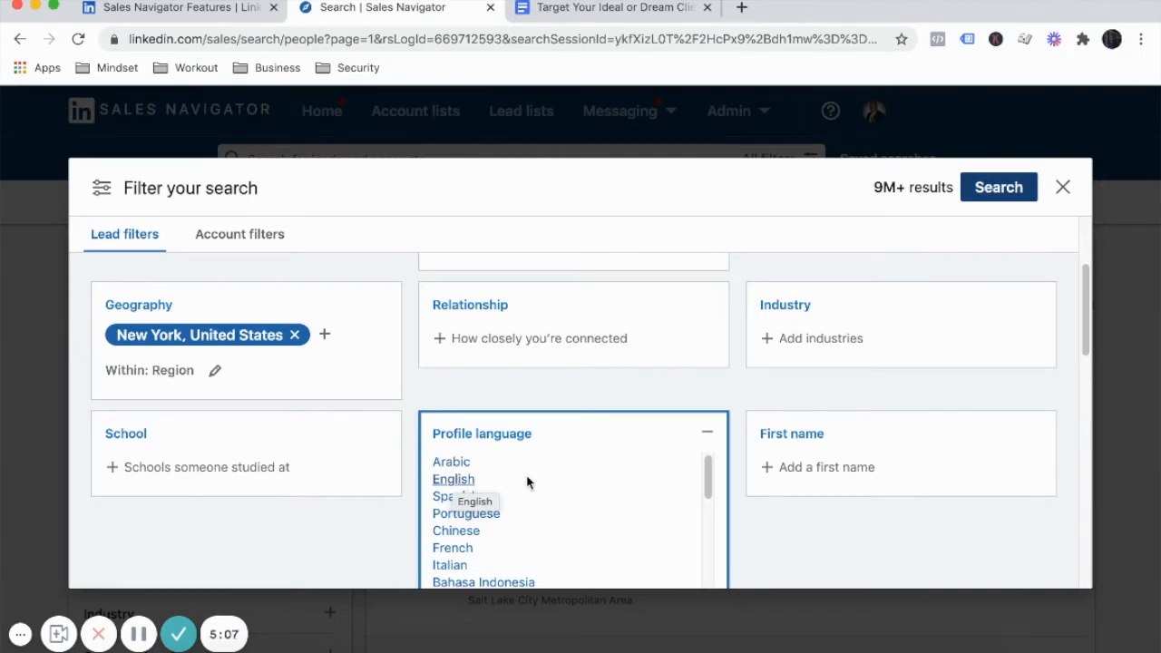
pyautogui.scroll(-3, 523, 518)
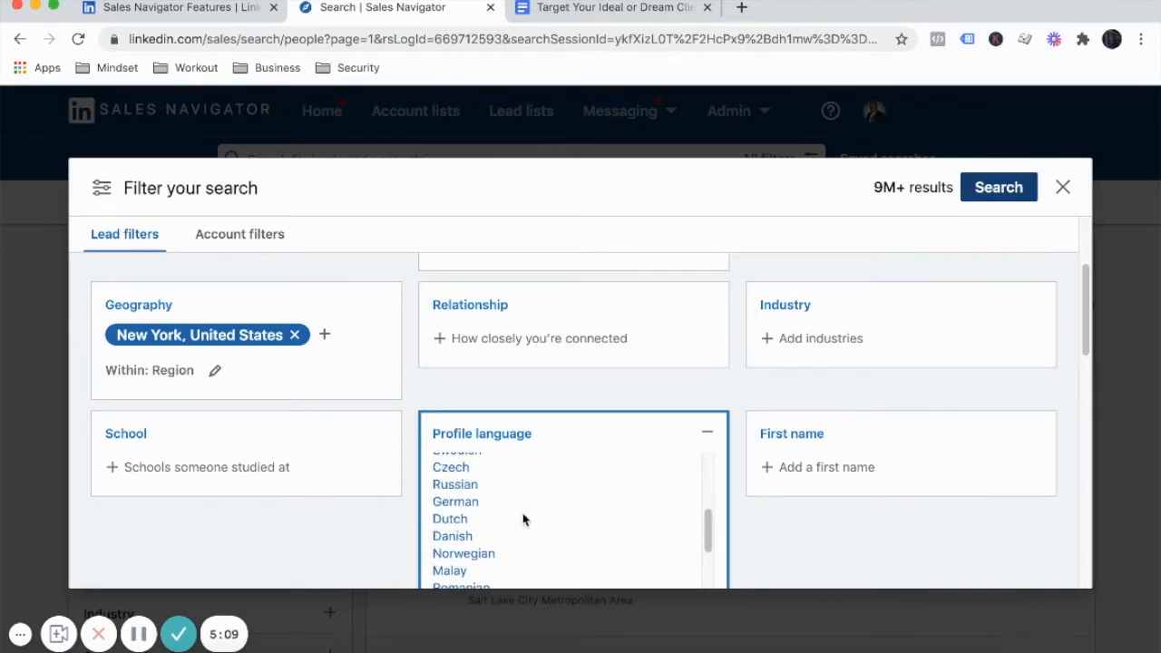
pyautogui.scroll(-2, 523, 519)
pyautogui.scroll(5, 523, 517)
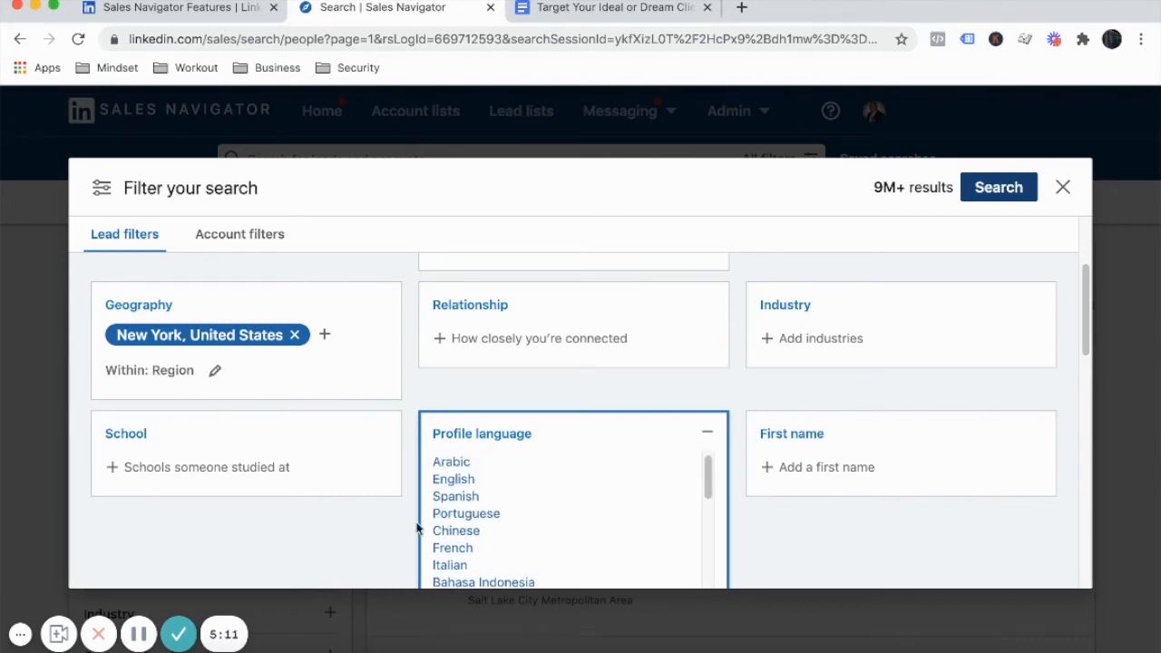
pyautogui.click(355, 533)
pyautogui.click(470, 471)
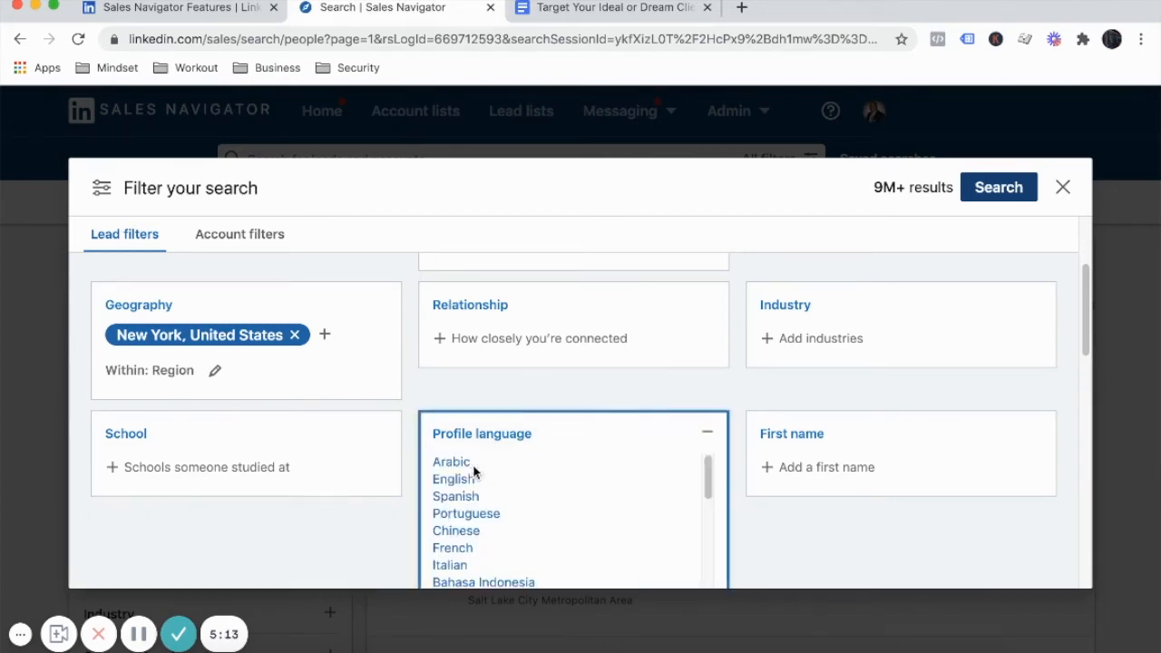
pyautogui.click(453, 480)
# Include Owner, Partner and CXO in the seniority level filter under the role and tenure filters.
pyautogui.scroll(-3, 357, 520)
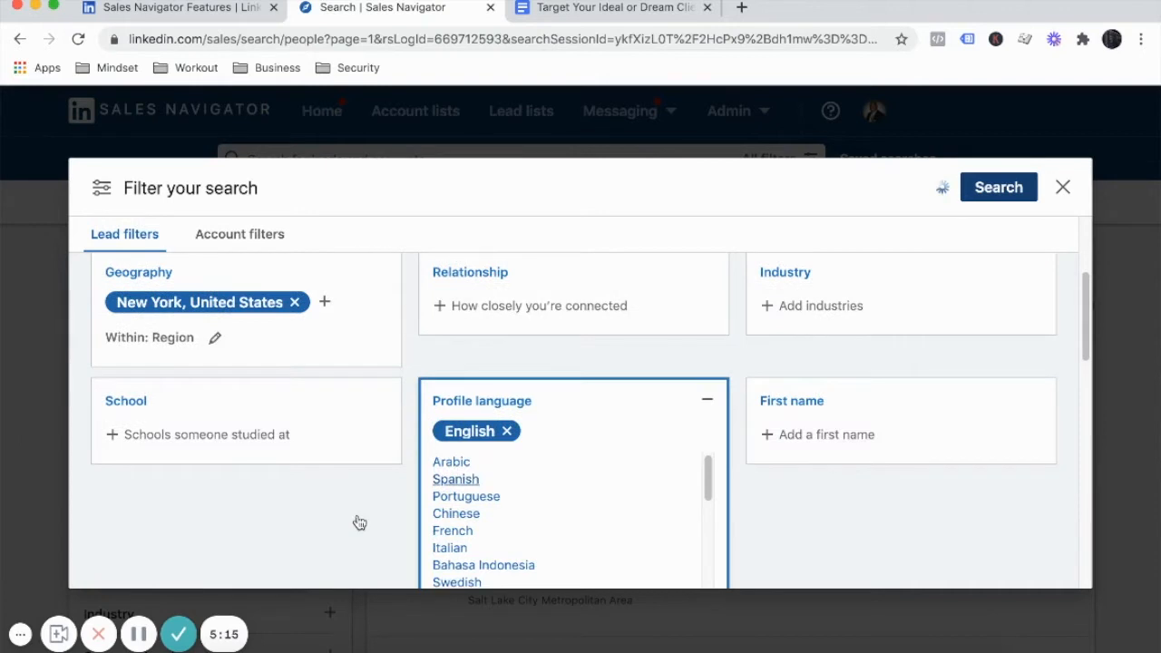
pyautogui.scroll(-3, 493, 490)
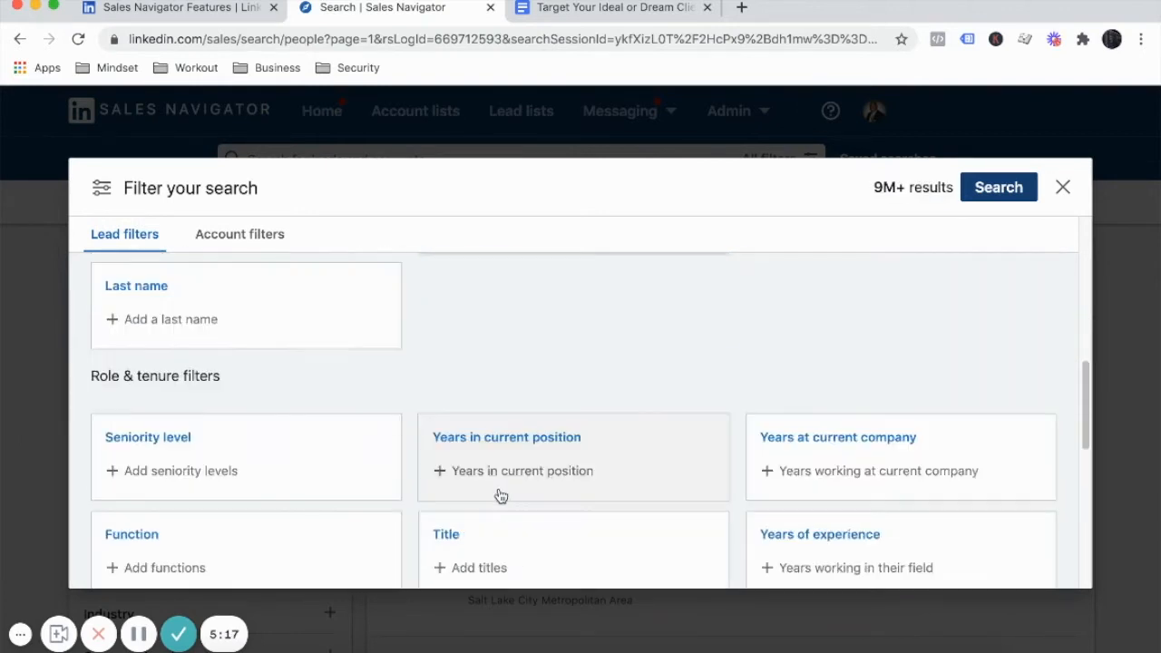
pyautogui.scroll(-1, 505, 494)
pyautogui.scroll(-1, 505, 495)
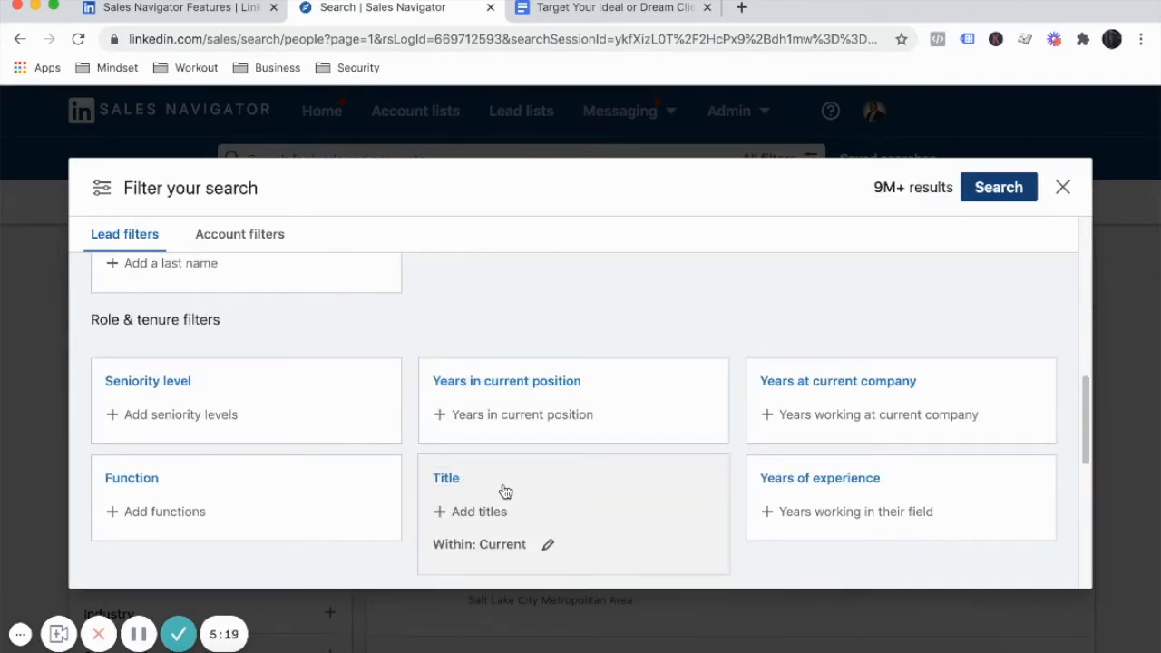
pyautogui.click(213, 422)
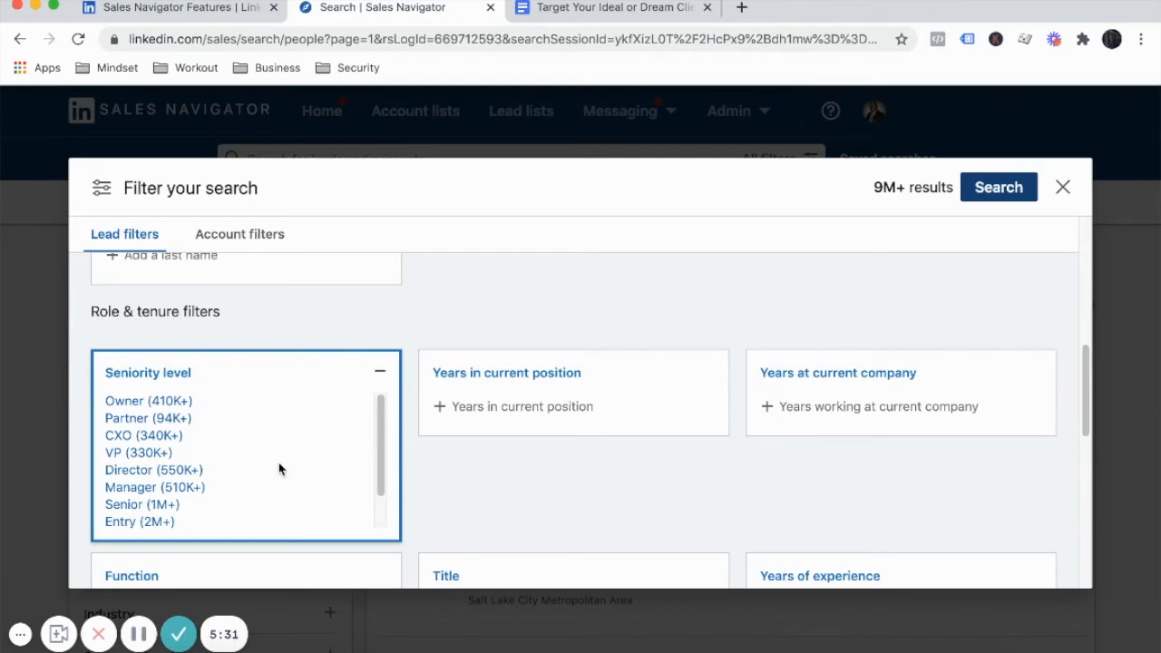
pyautogui.click(155, 402)
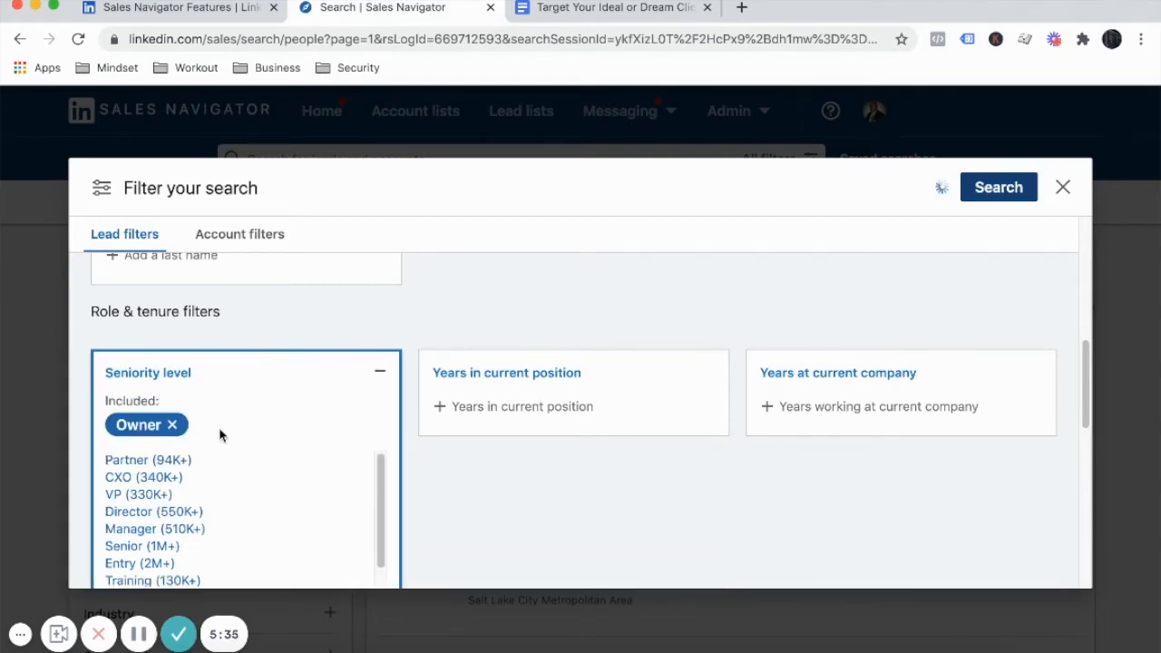
pyautogui.click(141, 462)
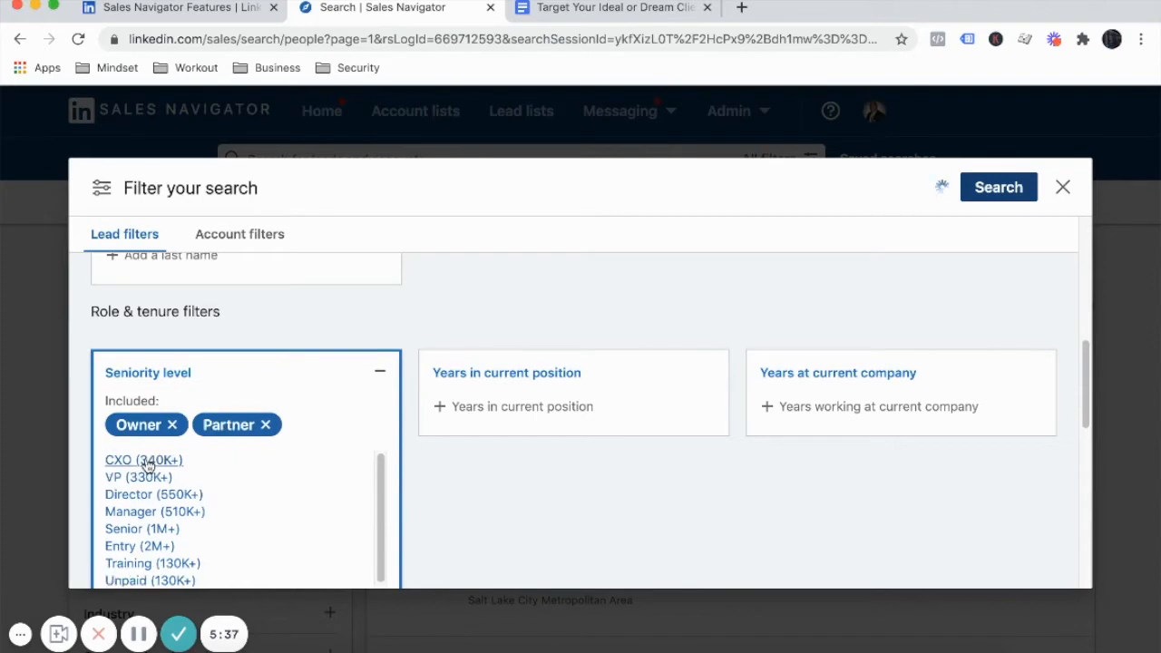
pyautogui.click(145, 460)
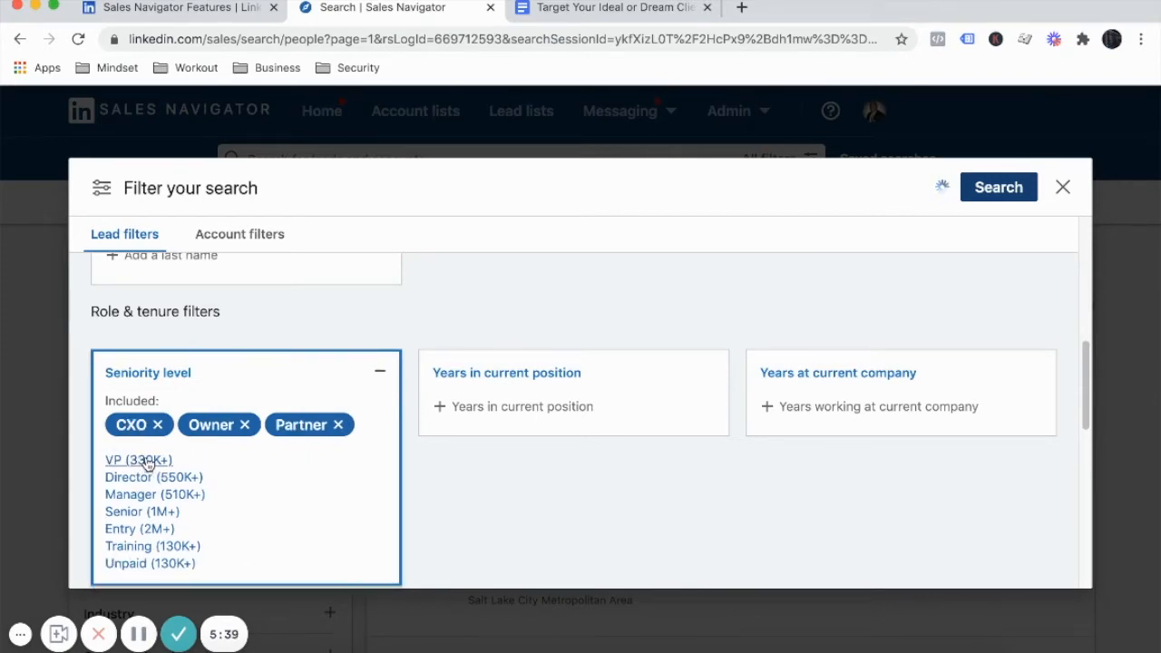
pyautogui.click(538, 518)
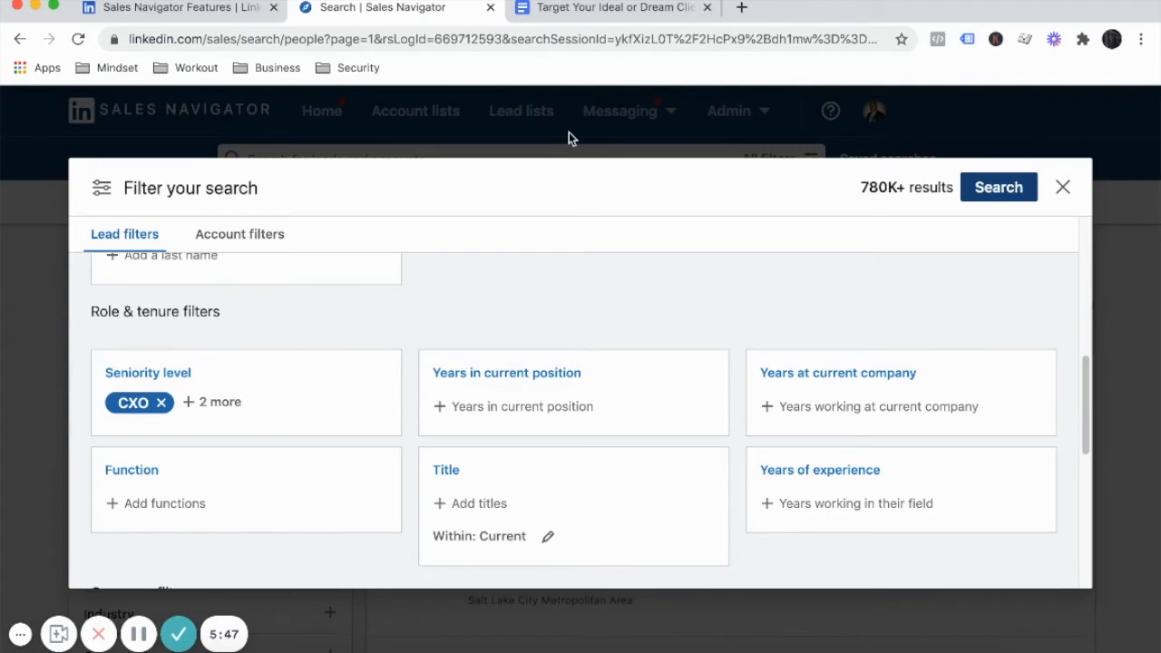
# Set the years of experience filter to 6-10 years and check it against the ideal client description in the document.
pyautogui.click(810, 503)
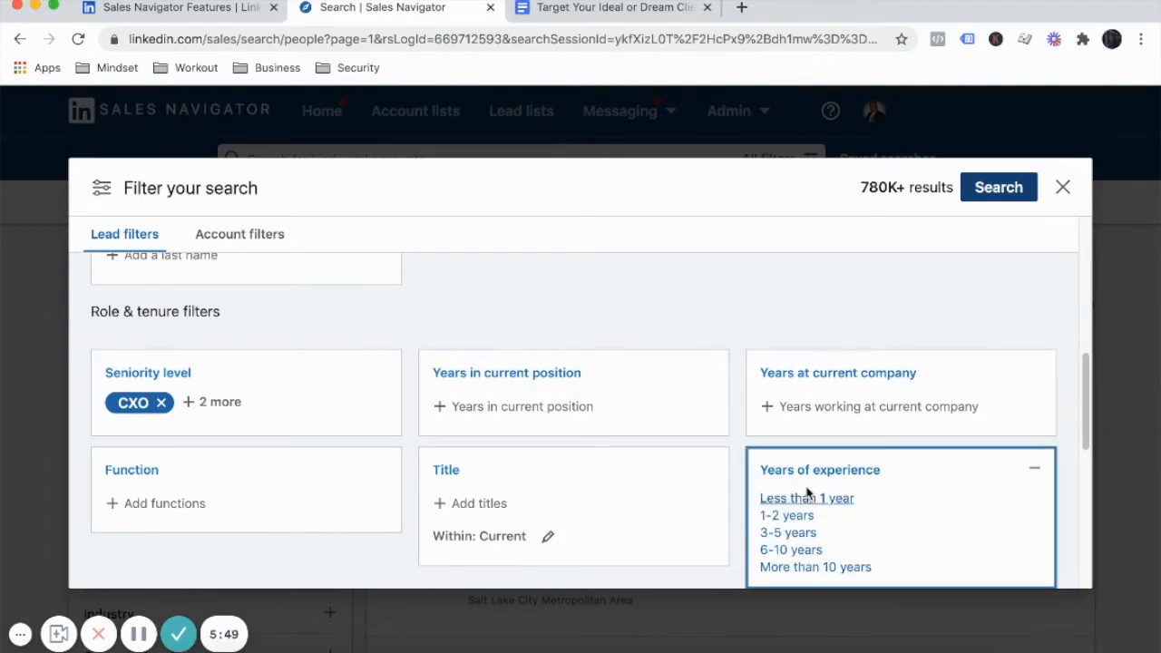
pyautogui.scroll(-1, 817, 494)
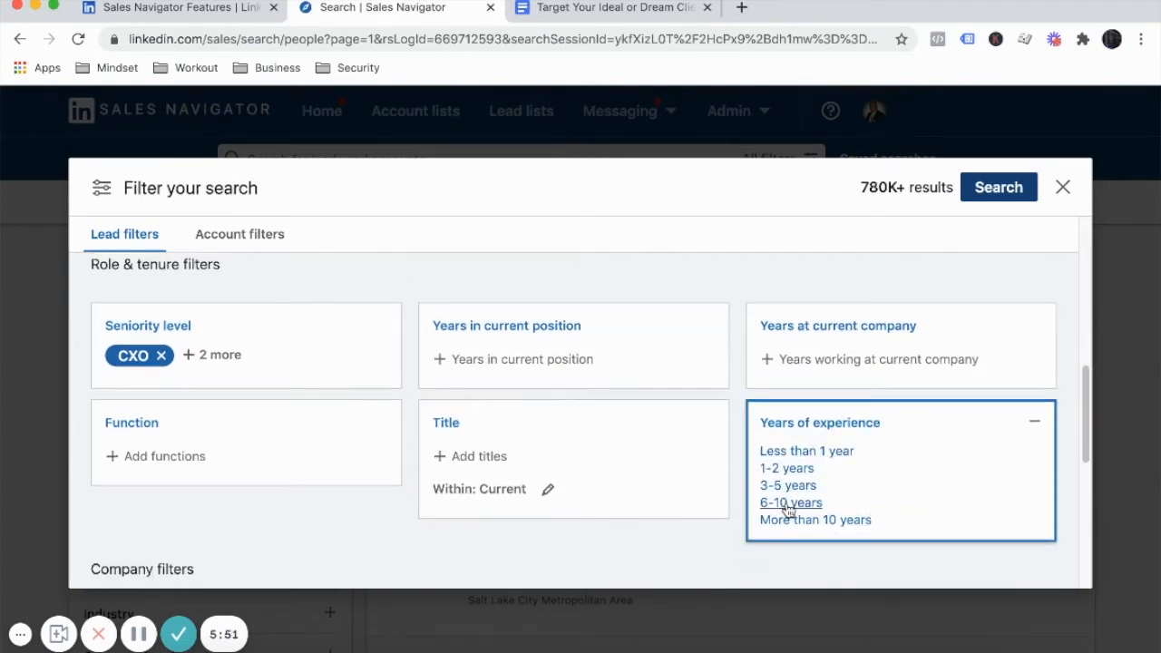
pyautogui.click(788, 504)
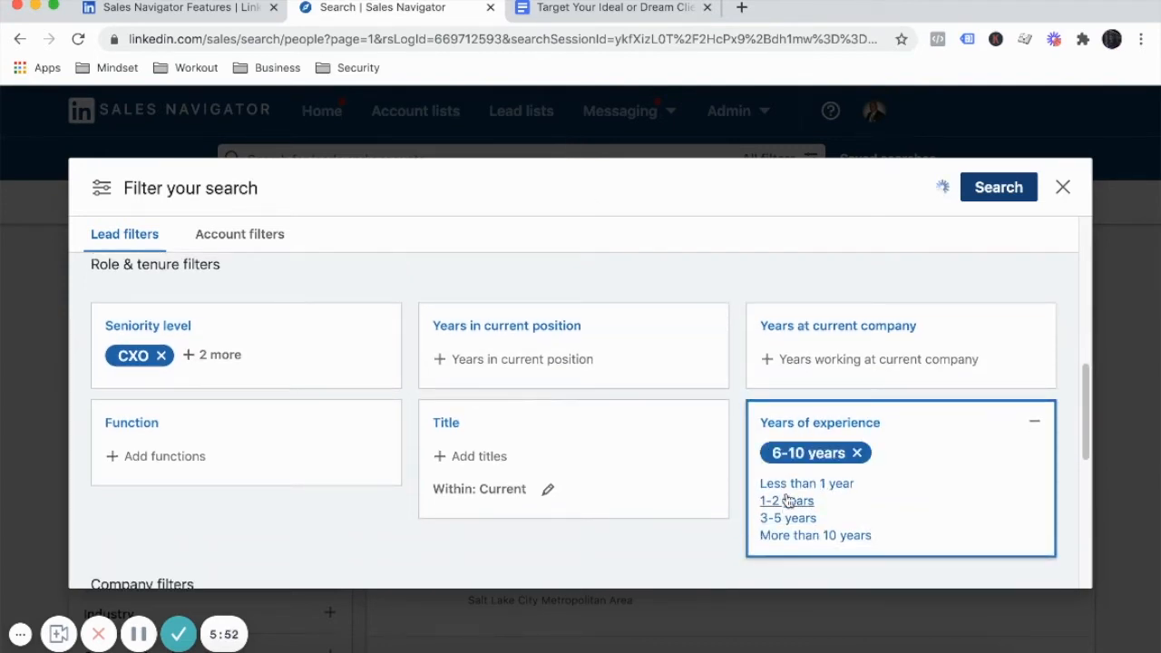
pyautogui.click(597, 11)
pyautogui.moveTo(489, 320); pyautogui.dragTo(575, 322)
pyautogui.click(506, 341)
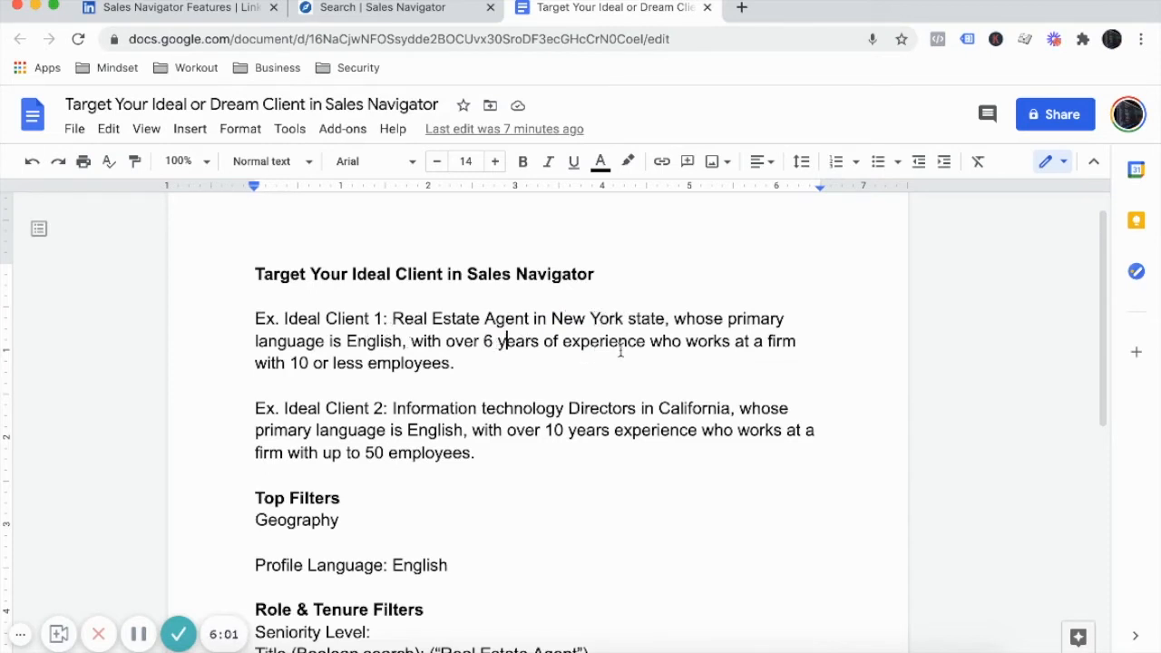
pyautogui.click(353, 13)
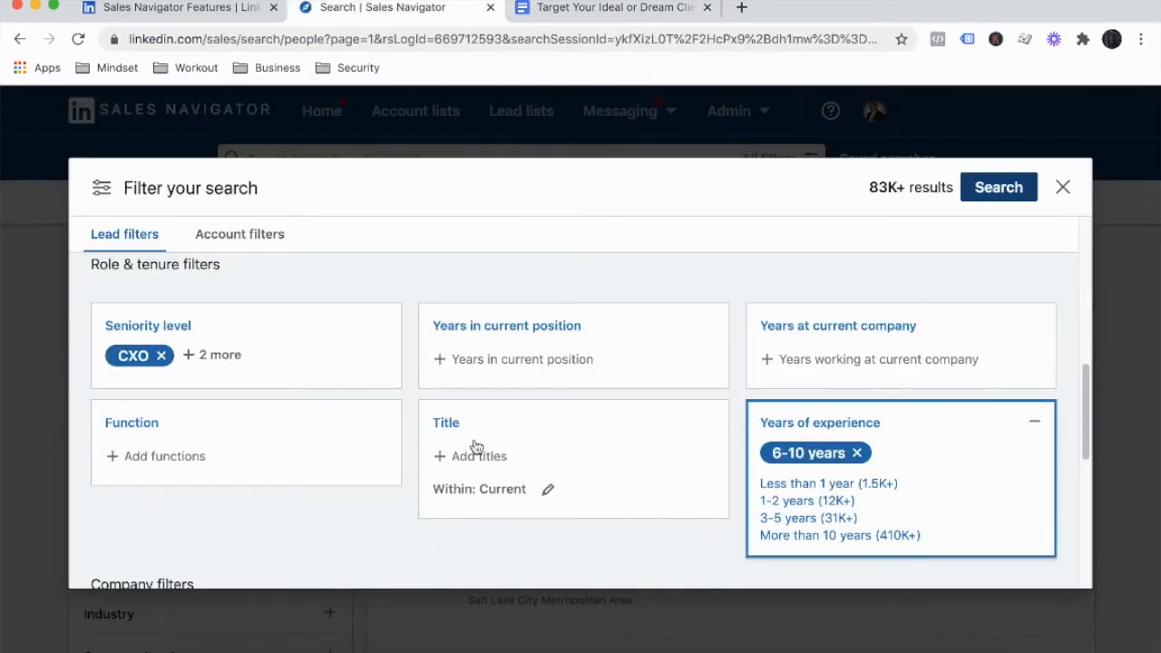
pyautogui.scroll(-1, 723, 435)
pyautogui.scroll(-1, 703, 449)
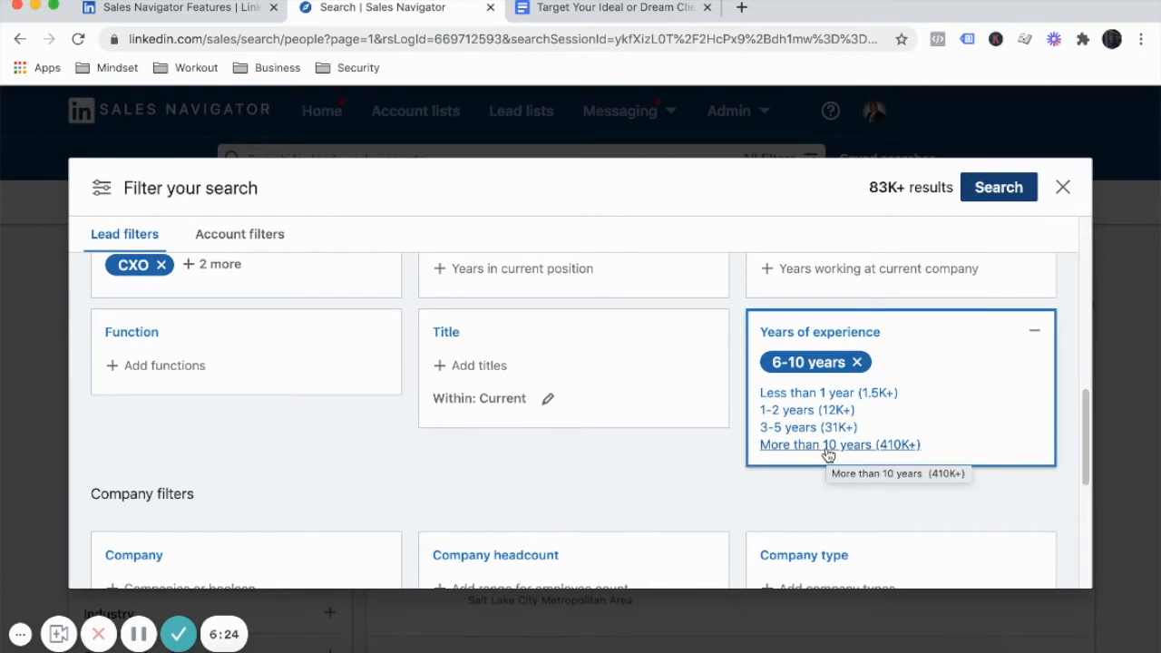
pyautogui.scroll(-1, 694, 450)
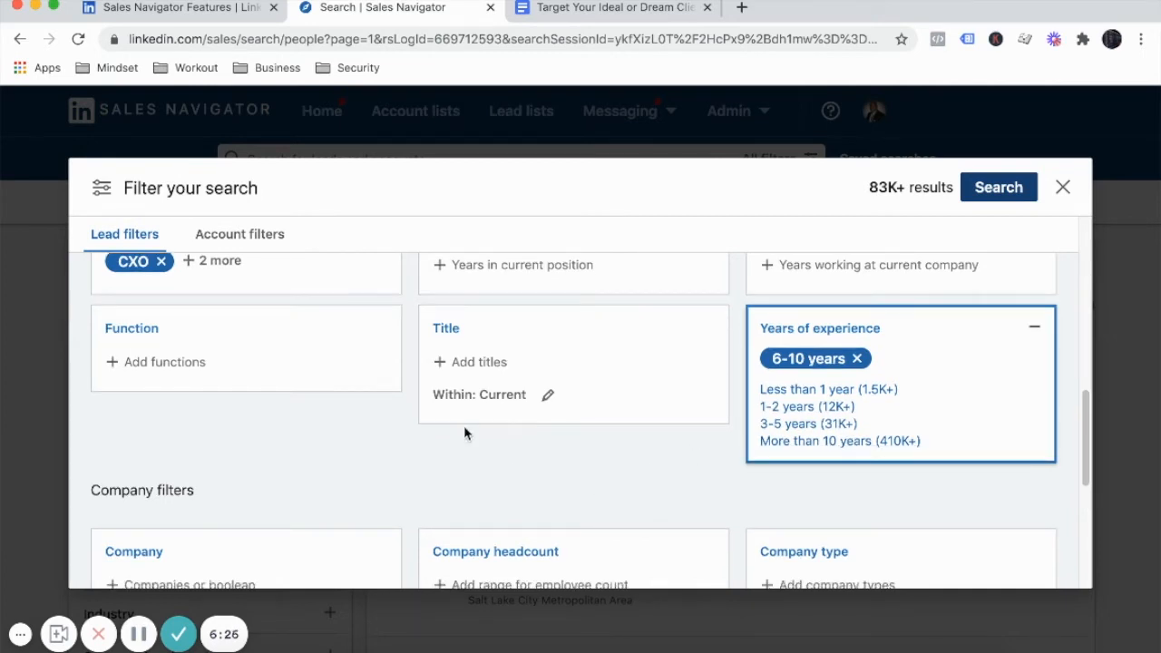
pyautogui.click(337, 463)
# Set the company headcount filter to 1-10 and review the lead filters chosen so far.
pyautogui.scroll(-1, 358, 442)
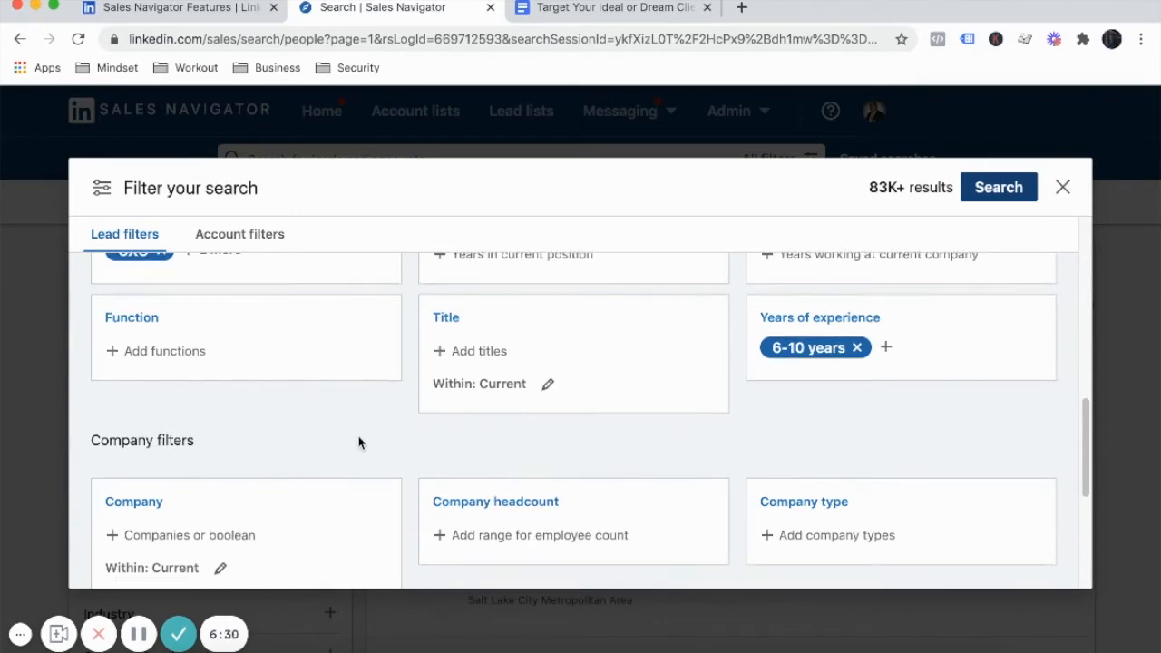
pyautogui.scroll(-2, 358, 443)
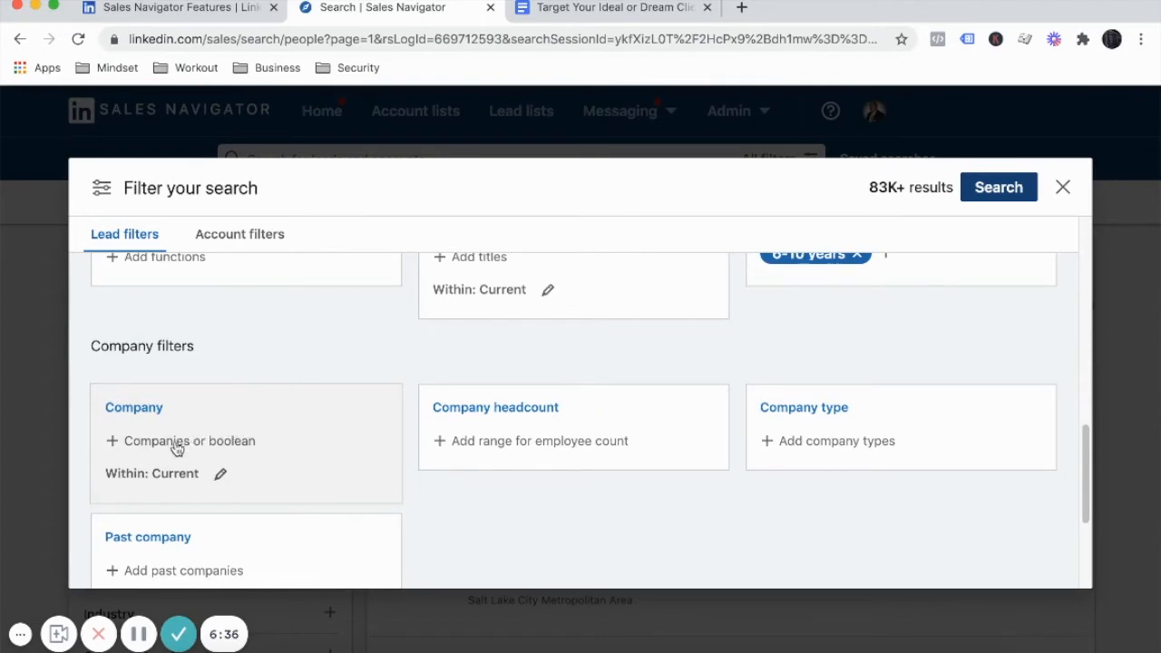
pyautogui.click(543, 443)
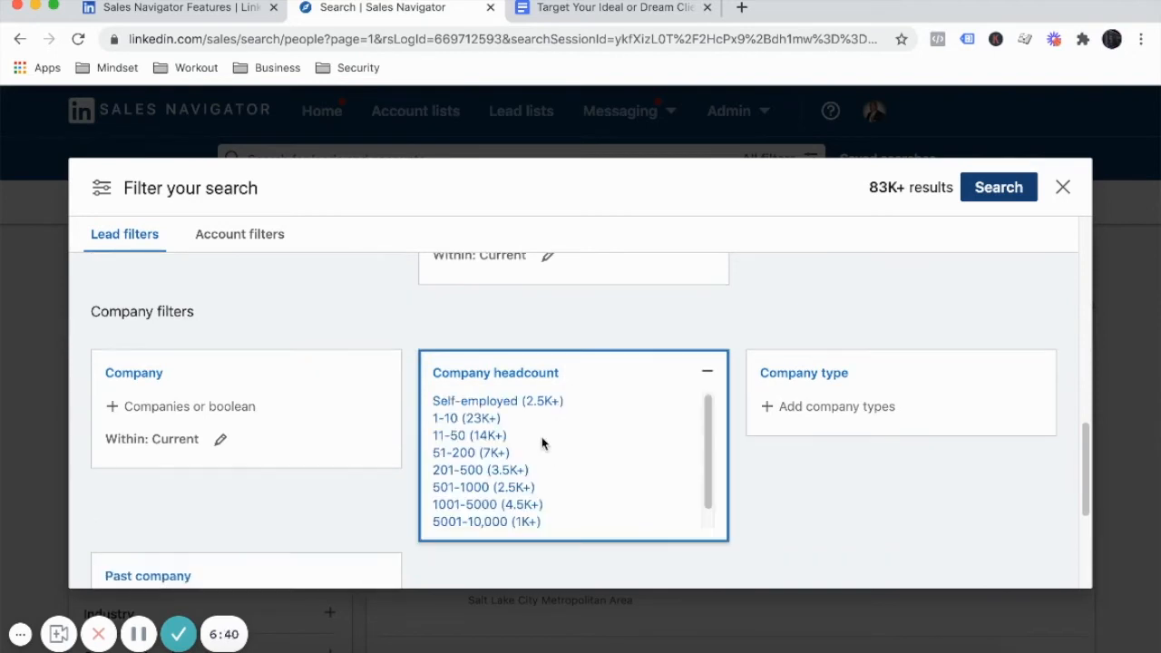
pyautogui.click(452, 420)
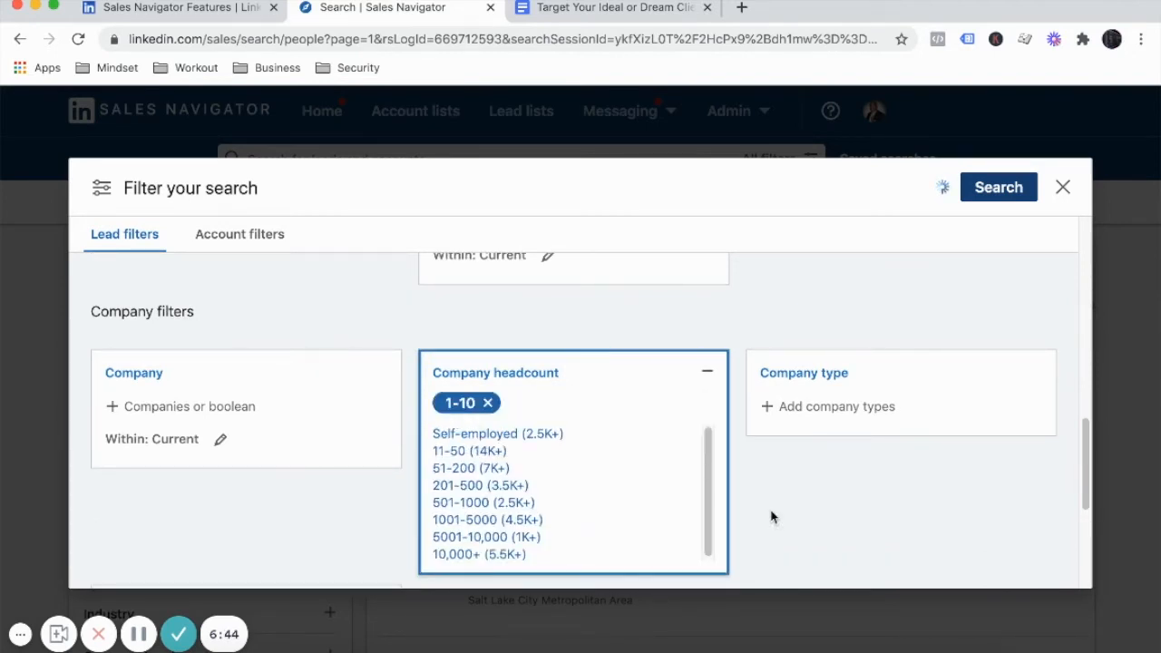
pyautogui.click(786, 533)
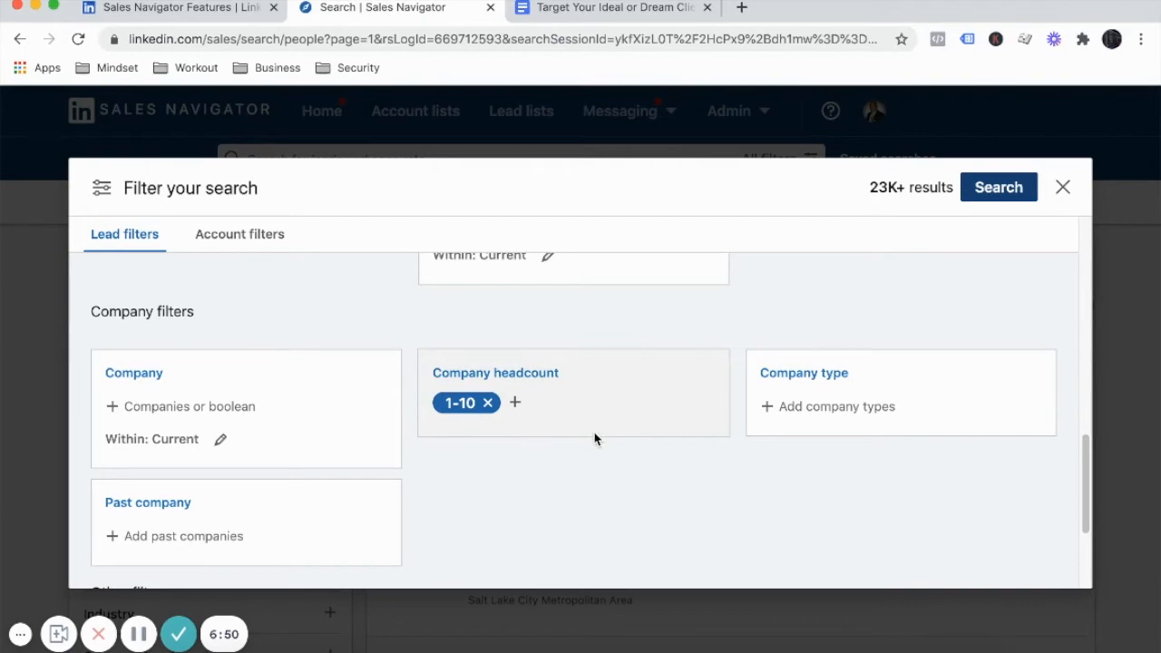
pyautogui.scroll(1, 622, 471)
pyautogui.scroll(8, 623, 471)
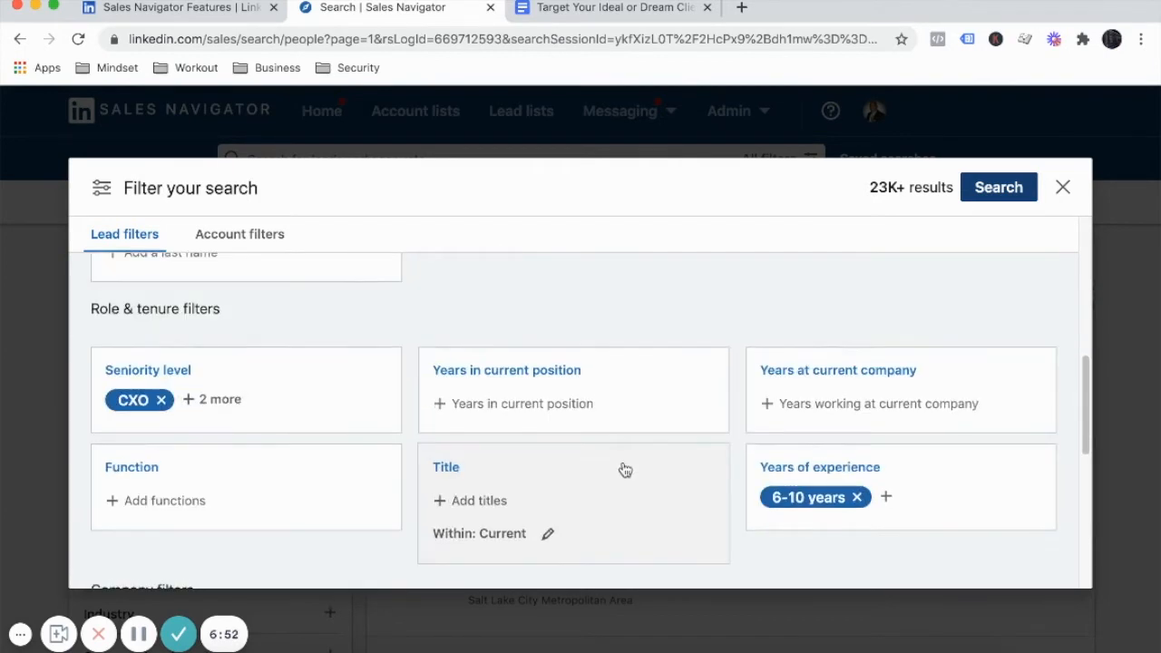
pyautogui.scroll(6, 623, 468)
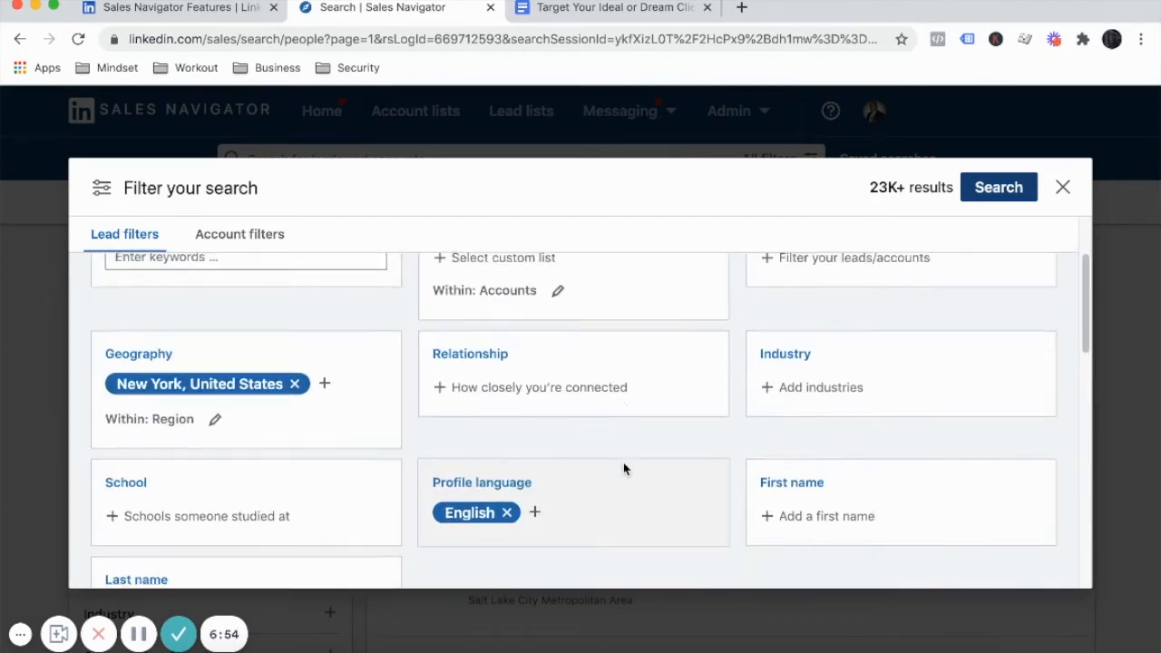
pyautogui.scroll(-8, 624, 472)
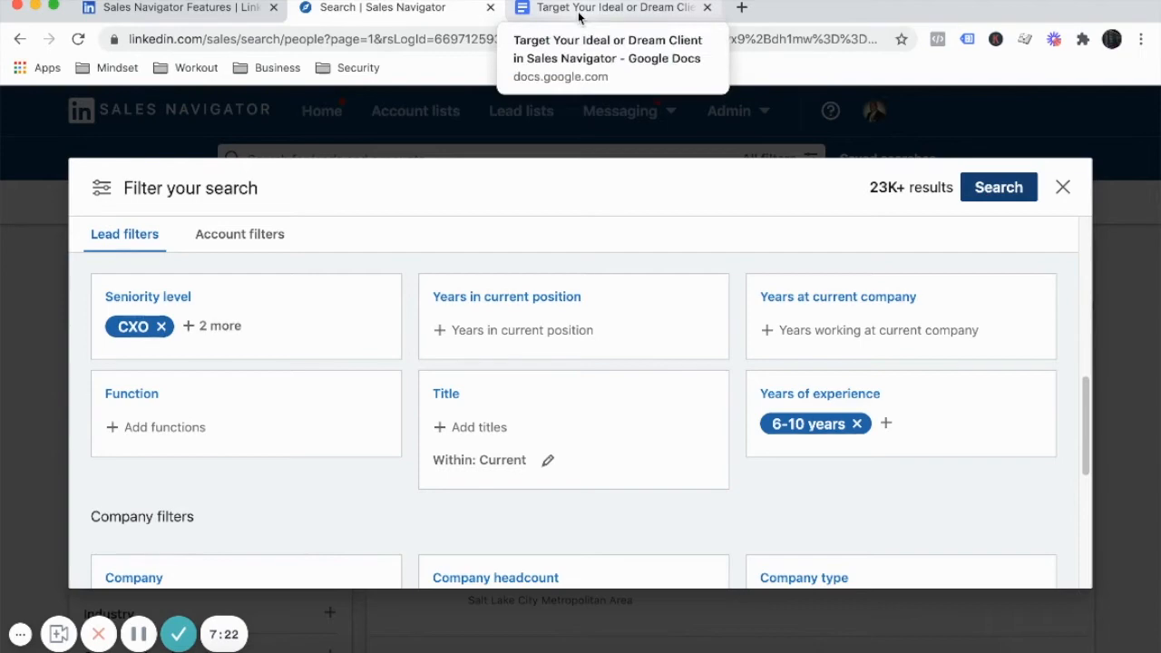
# Switch to the Google Docs outline and retype the parentheses around the "Real Estate Agent" Boolean title string.
pyautogui.click(550, 13)
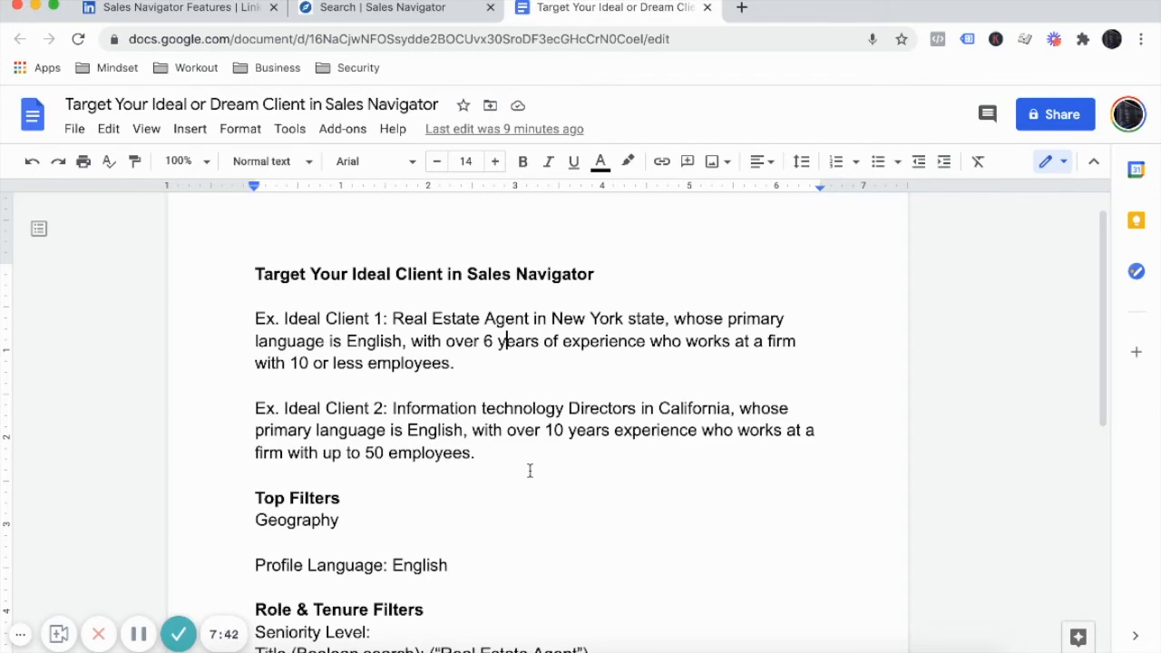
pyautogui.scroll(-2, 538, 487)
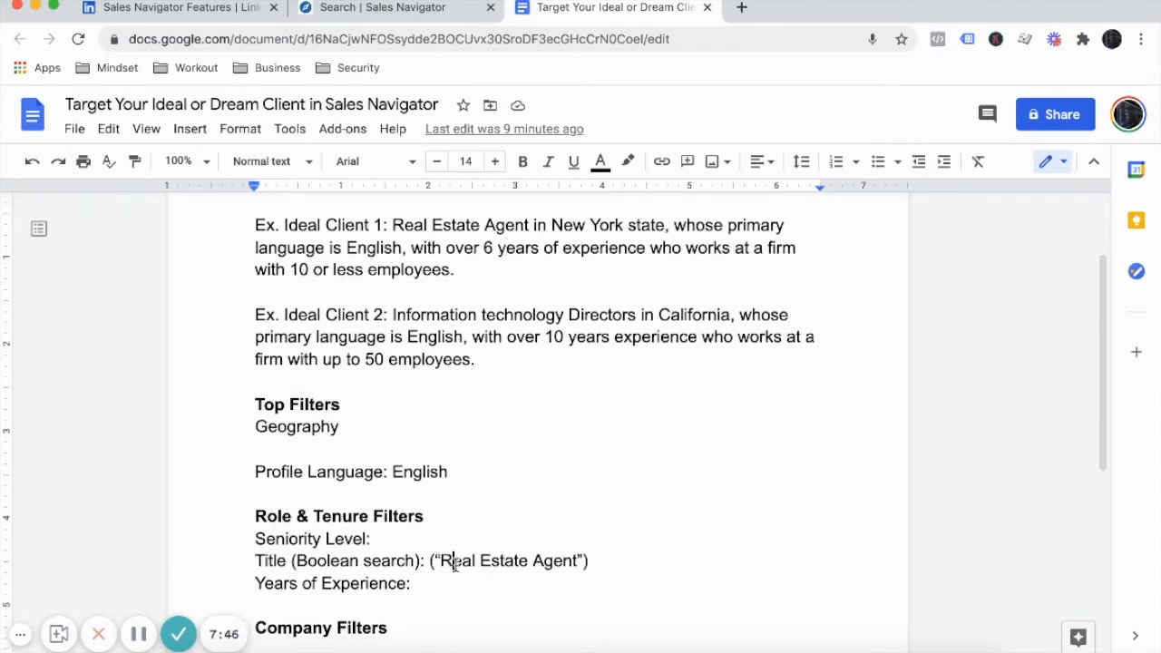
pyautogui.moveTo(441, 560); pyautogui.dragTo(579, 560)
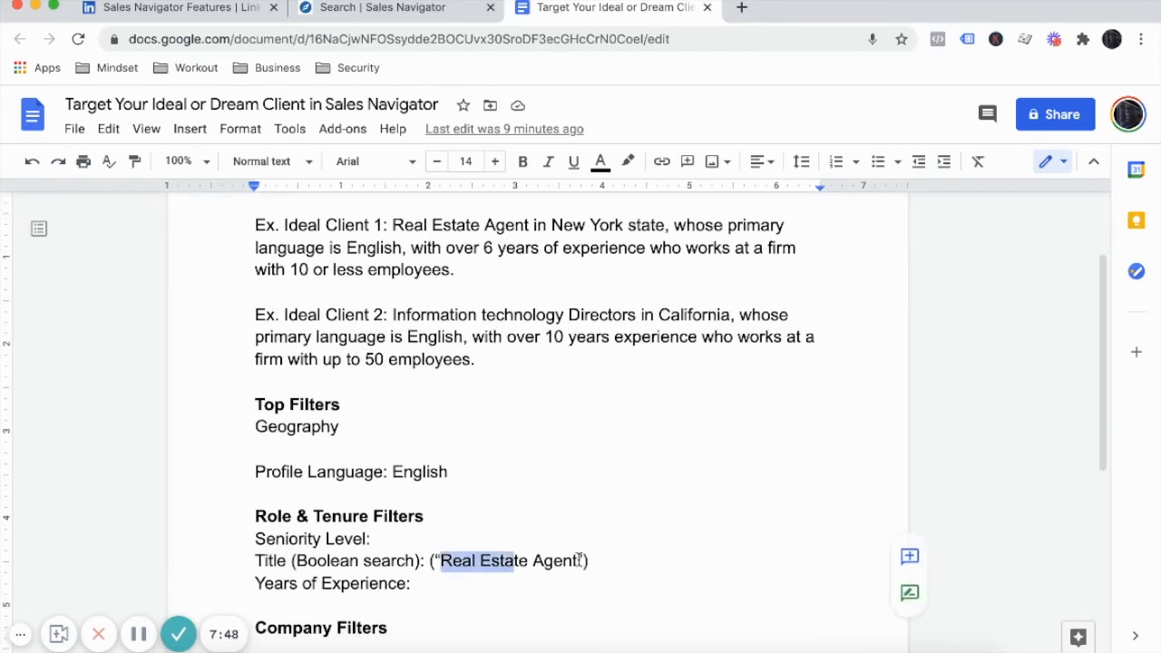
pyautogui.click(573, 560)
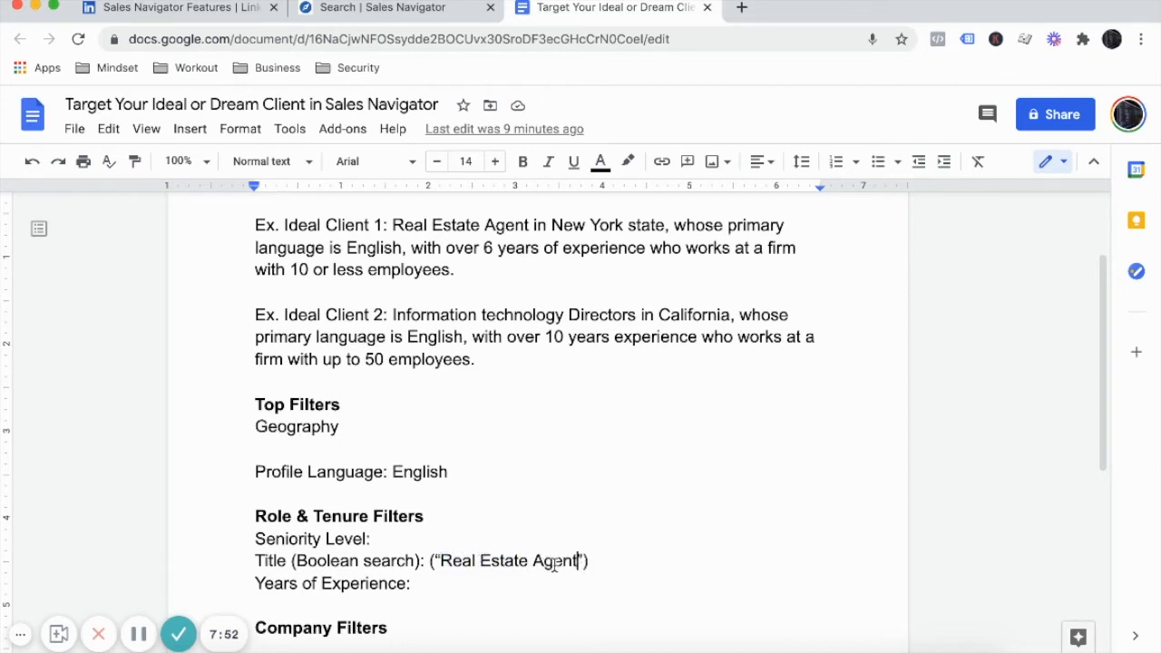
pyautogui.click(591, 563)
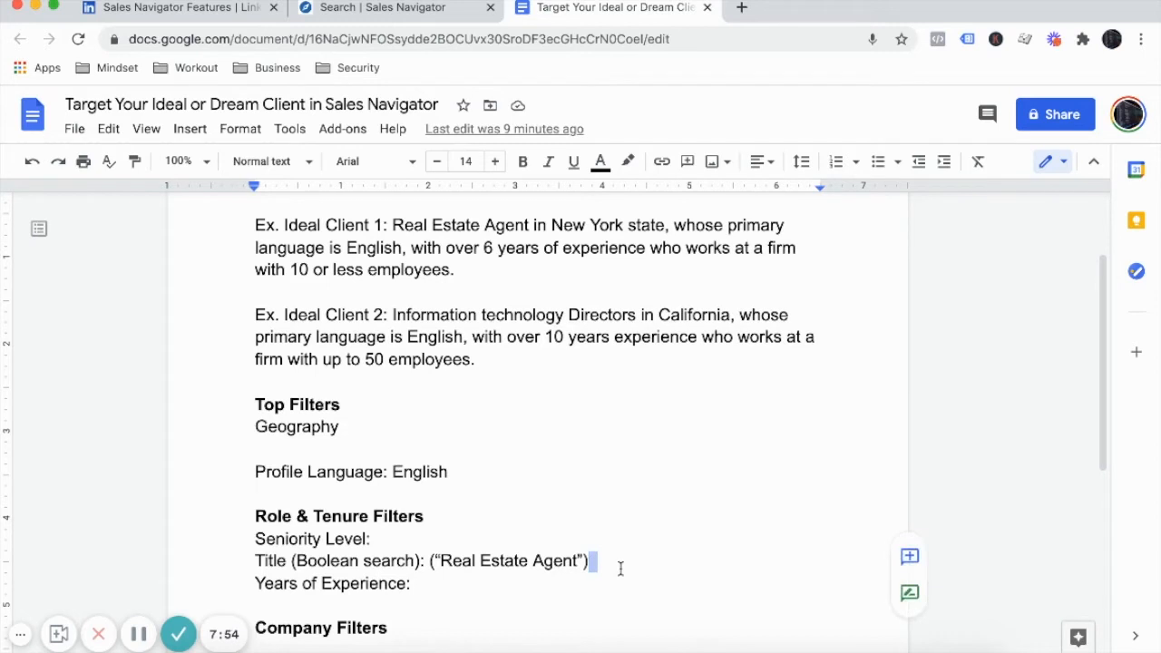
pyautogui.click(431, 560)
pyautogui.write('(')
pyautogui.moveTo(429, 560); pyautogui.dragTo(572, 562)
pyautogui.click(580, 561)
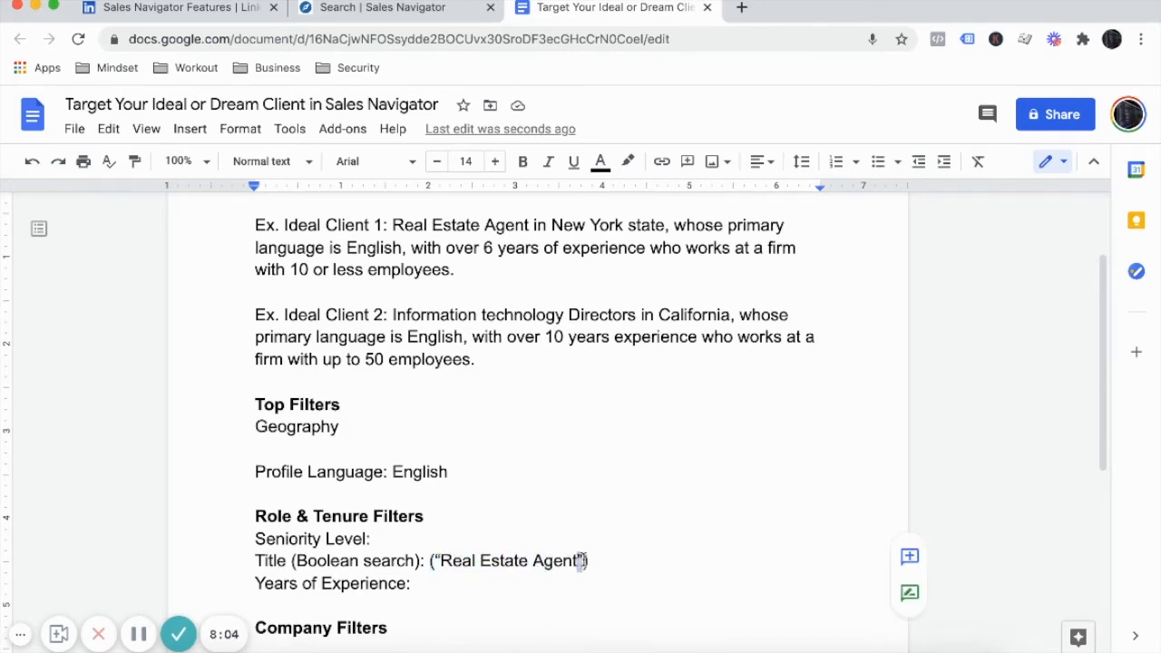
pyautogui.write(')')
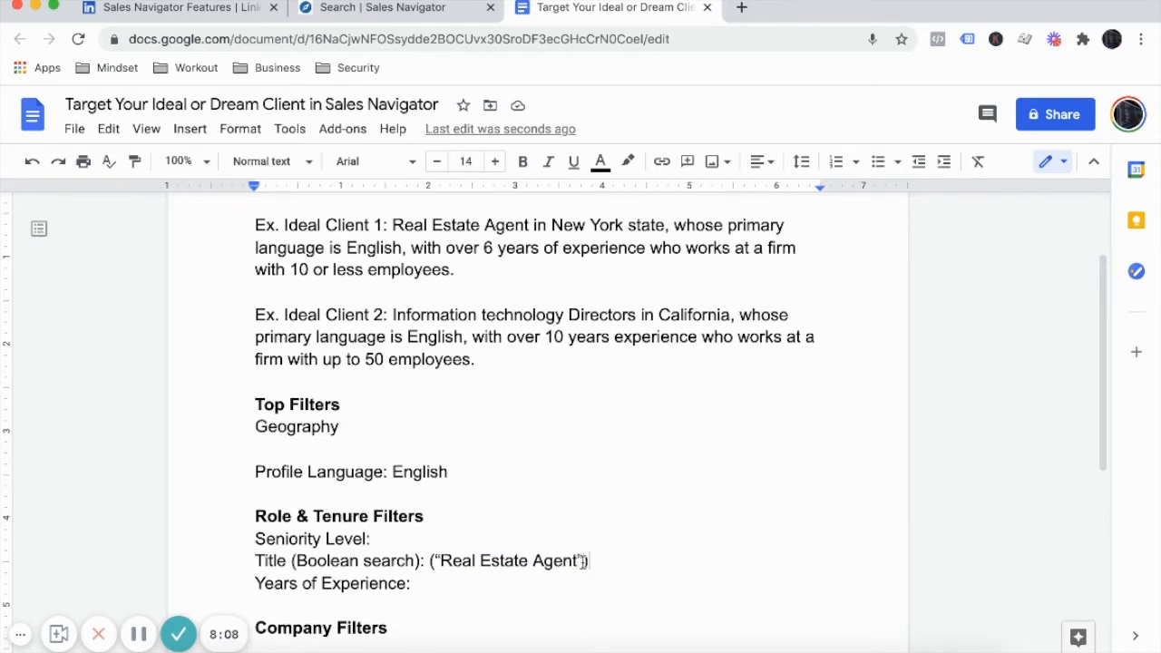
# Copy (“Real Estate Agent”) from the document and include it as a current title filter in Sales Navigator.
pyautogui.moveTo(587, 560); pyautogui.dragTo(431, 562)
pyautogui.press('super+c')
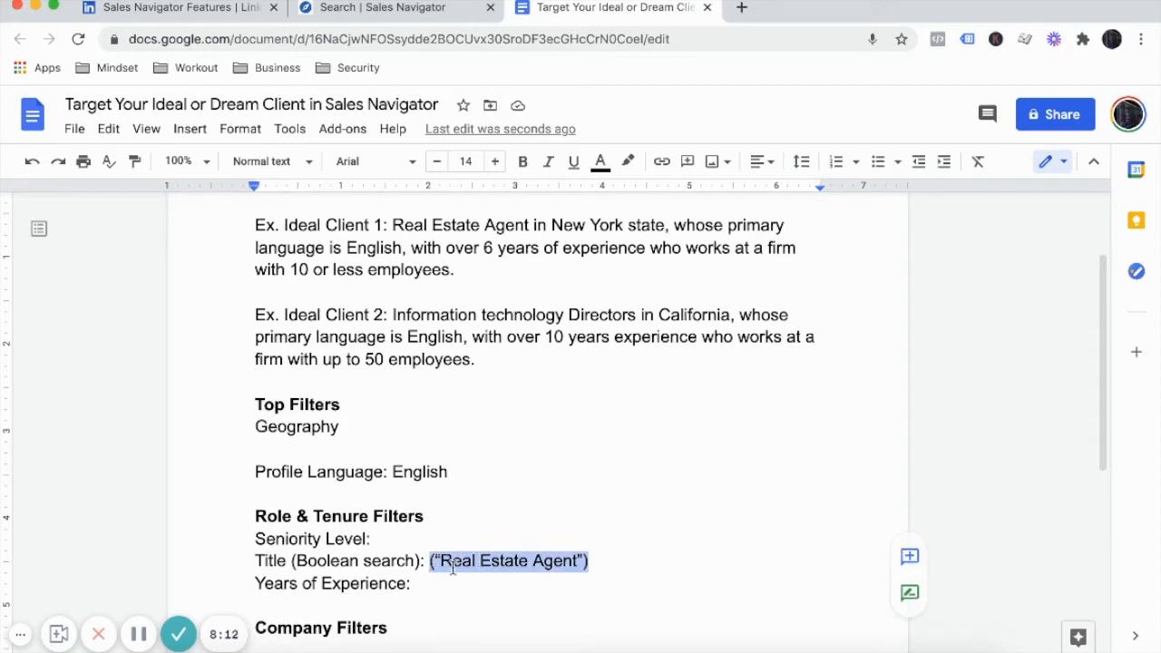
pyautogui.click(369, 8)
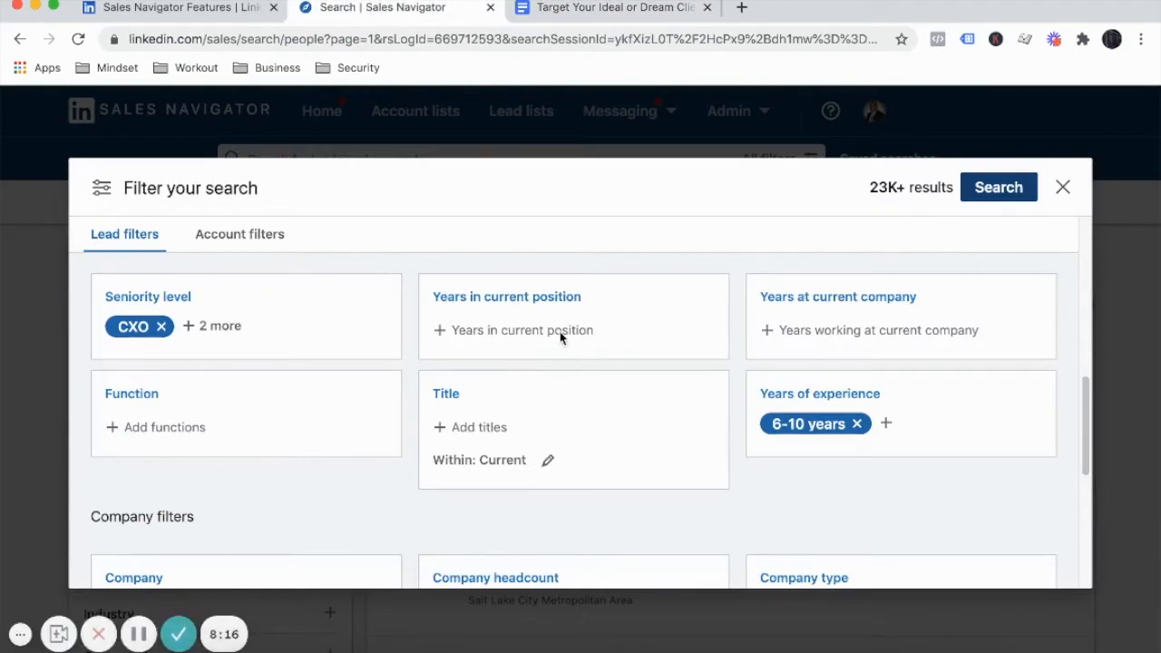
pyautogui.click(486, 427)
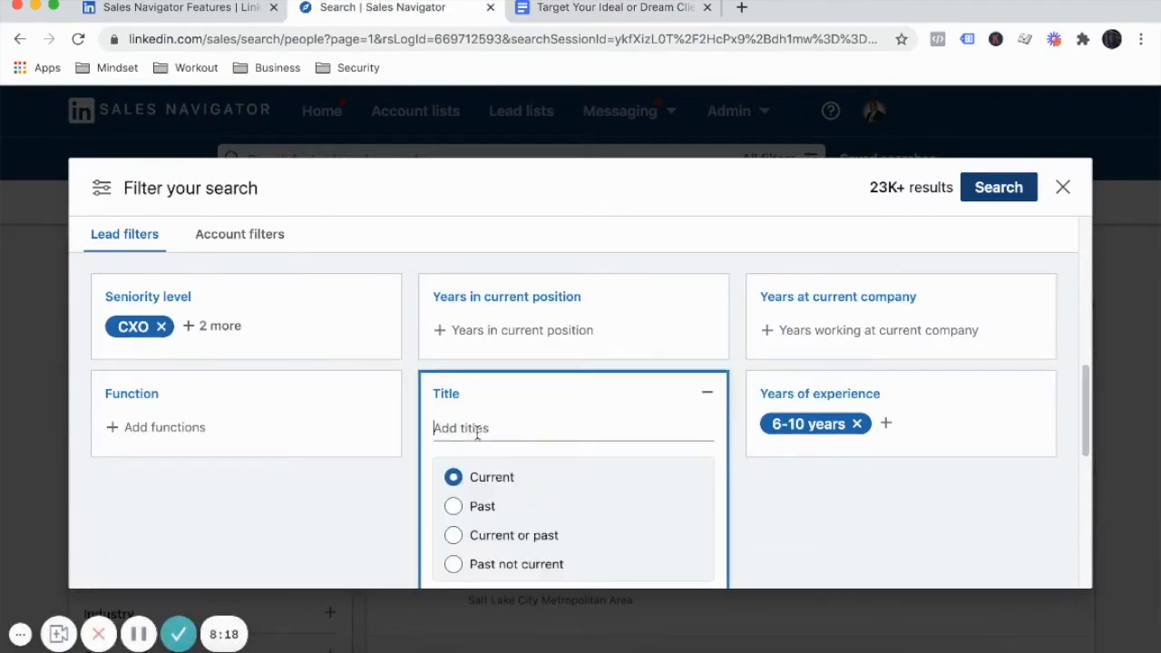
pyautogui.press('super+v')
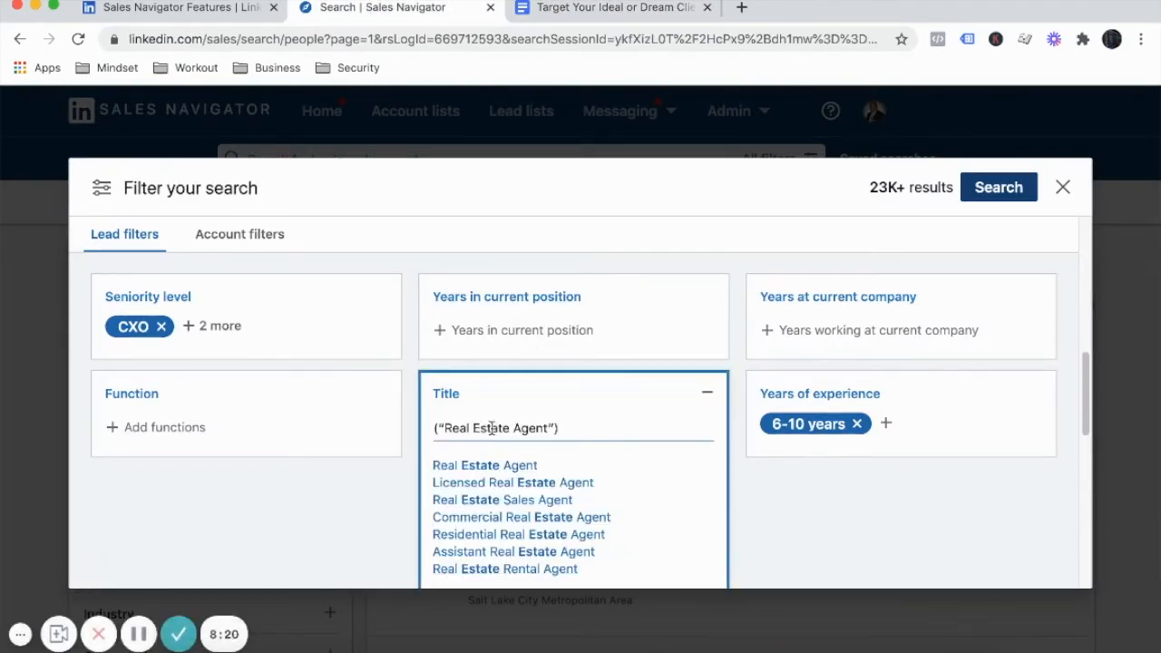
pyautogui.press('Return')
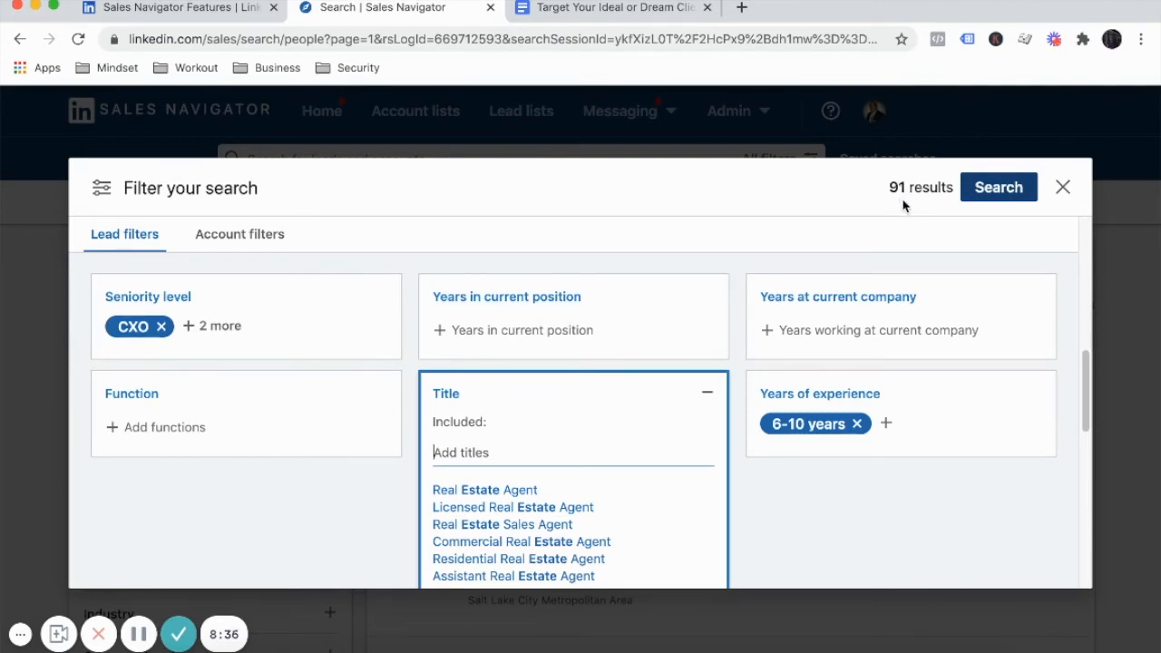
# Run the filtered lead search and compare the lead results with the ideal client outline in the document.
pyautogui.click(994, 194)
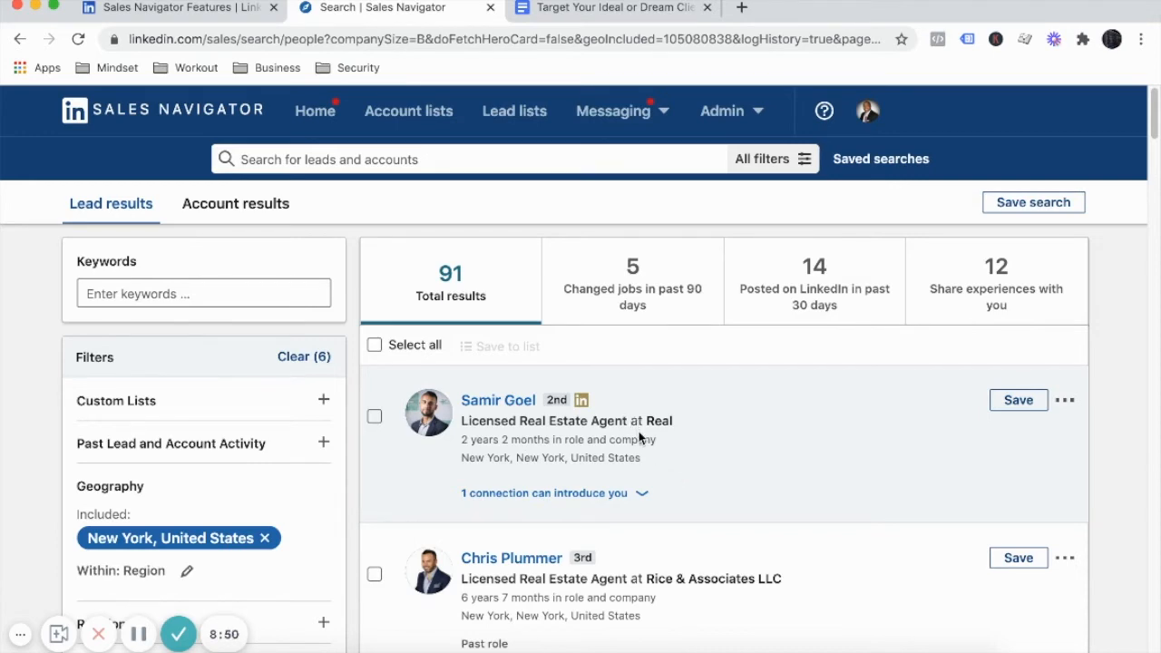
pyautogui.click(605, 7)
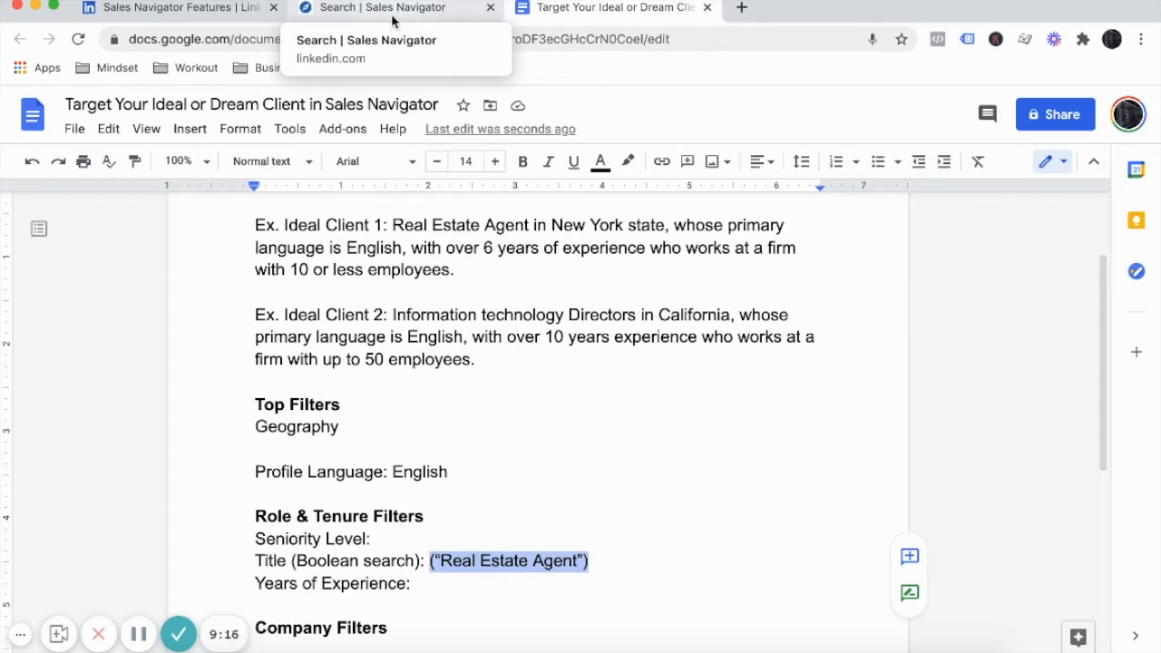
pyautogui.click(445, 13)
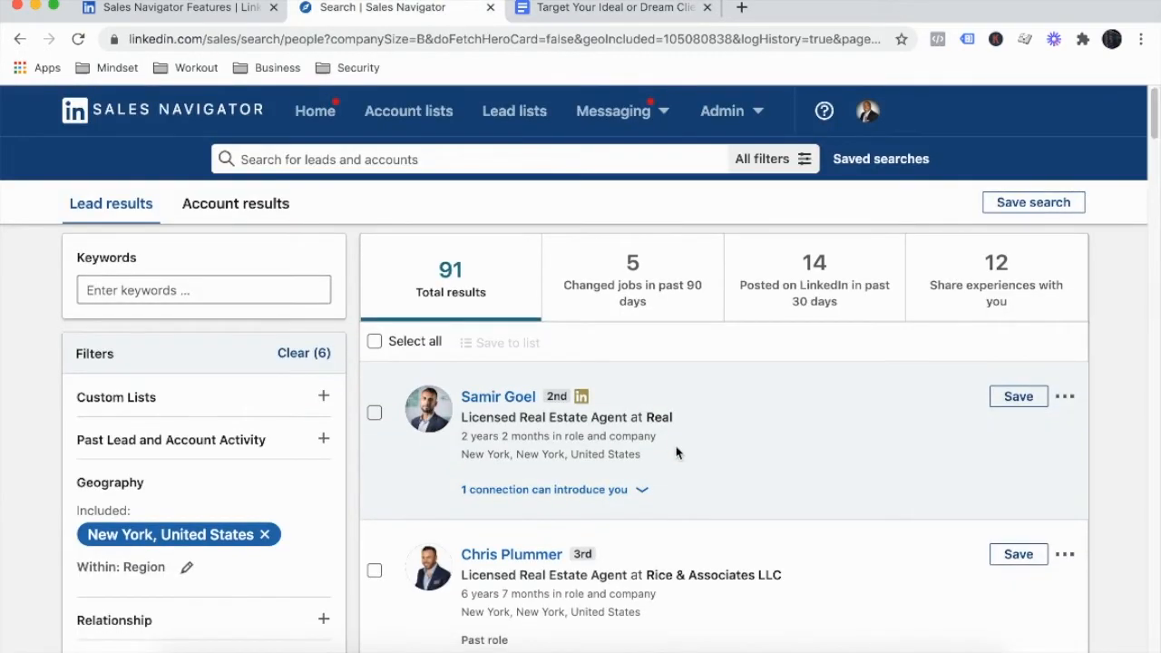
pyautogui.scroll(-1, 676, 454)
pyautogui.scroll(-2, 676, 453)
pyautogui.scroll(3, 675, 454)
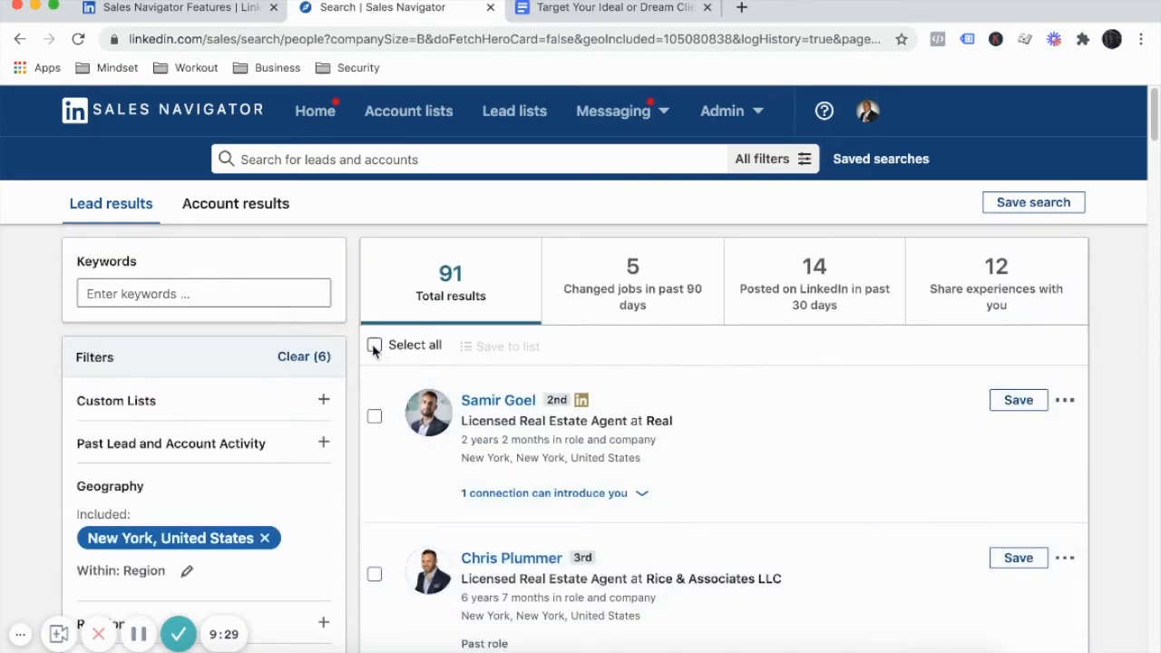
# Select all leads on the results page and look at the options for saving them to a list.
pyautogui.click(372, 344)
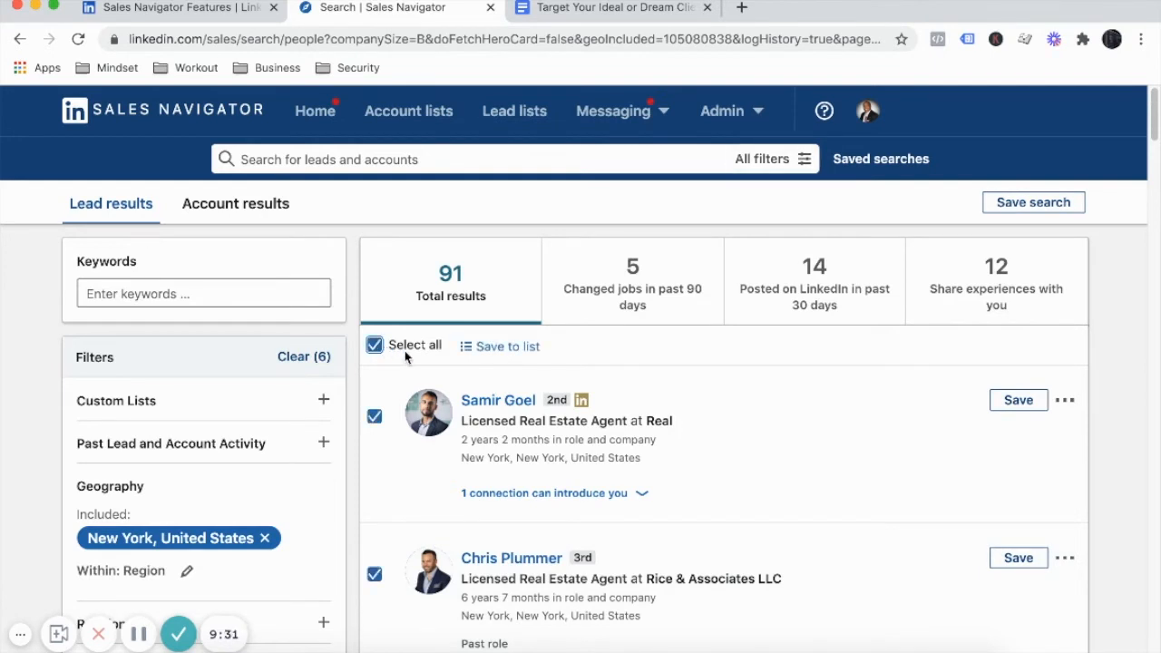
pyautogui.click(507, 350)
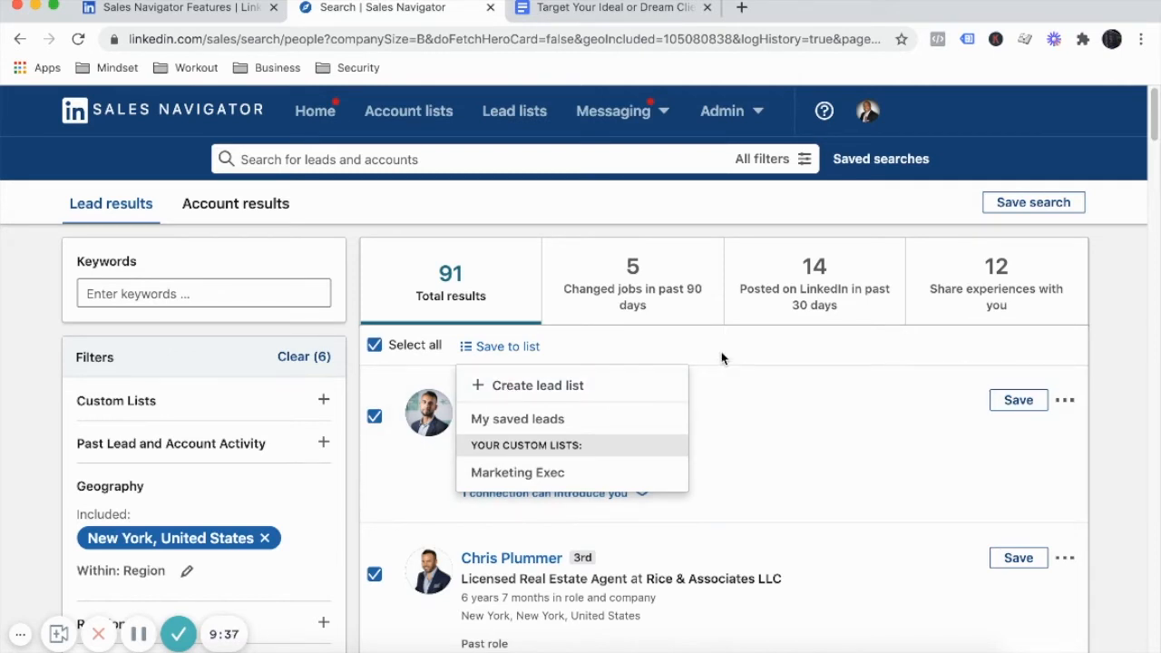
pyautogui.click(723, 357)
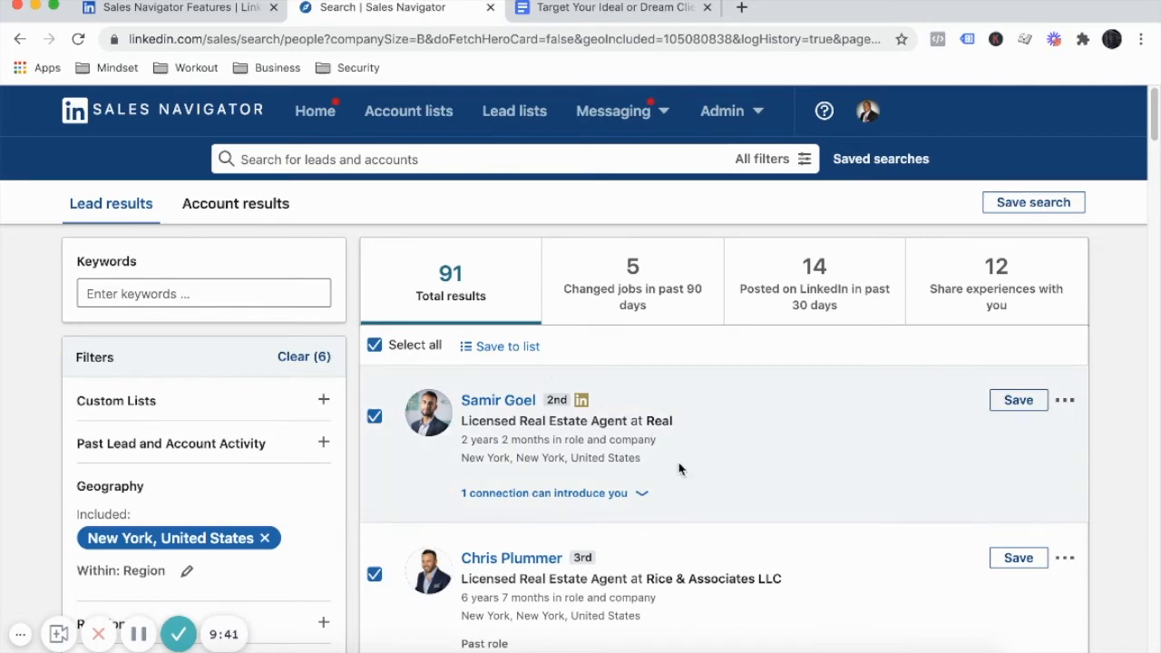
pyautogui.scroll(-3, 575, 538)
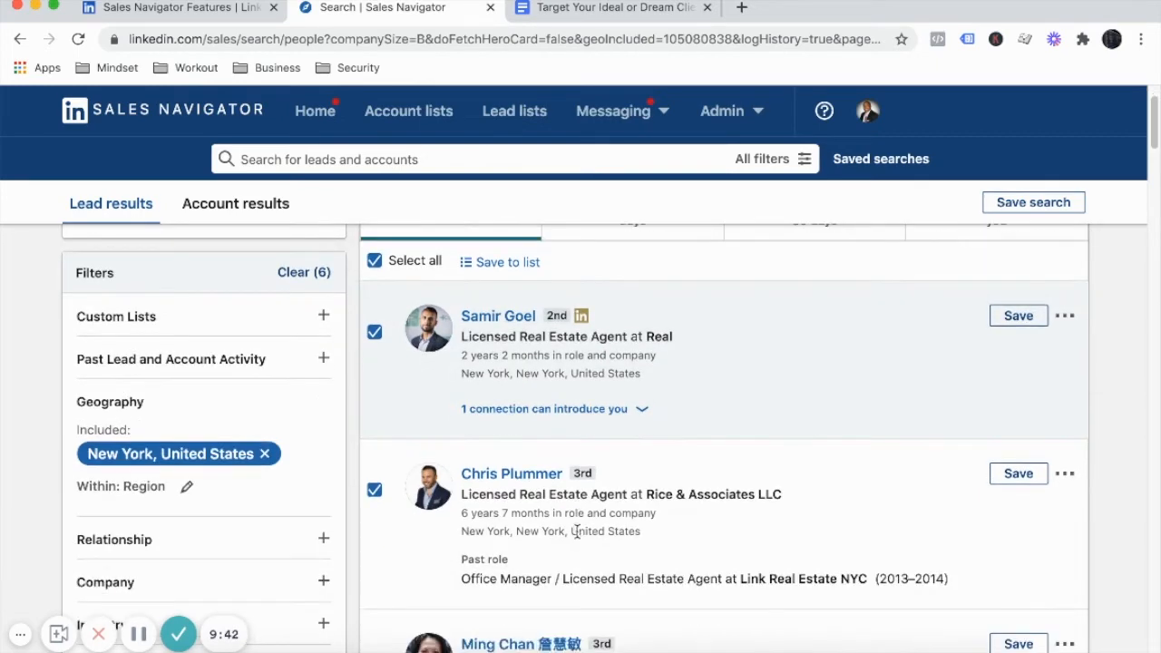
# Review the selected lead results, examining each person's title, firm and time in role along with the applied filters.
pyautogui.scroll(-2, 576, 531)
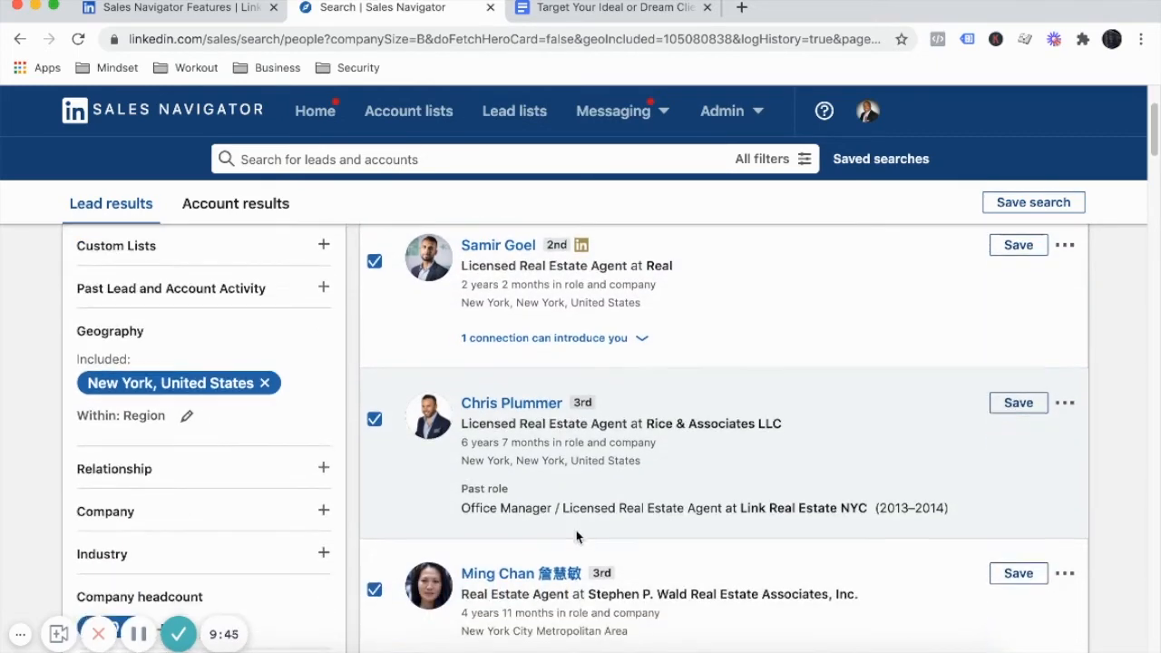
pyautogui.scroll(-2, 576, 536)
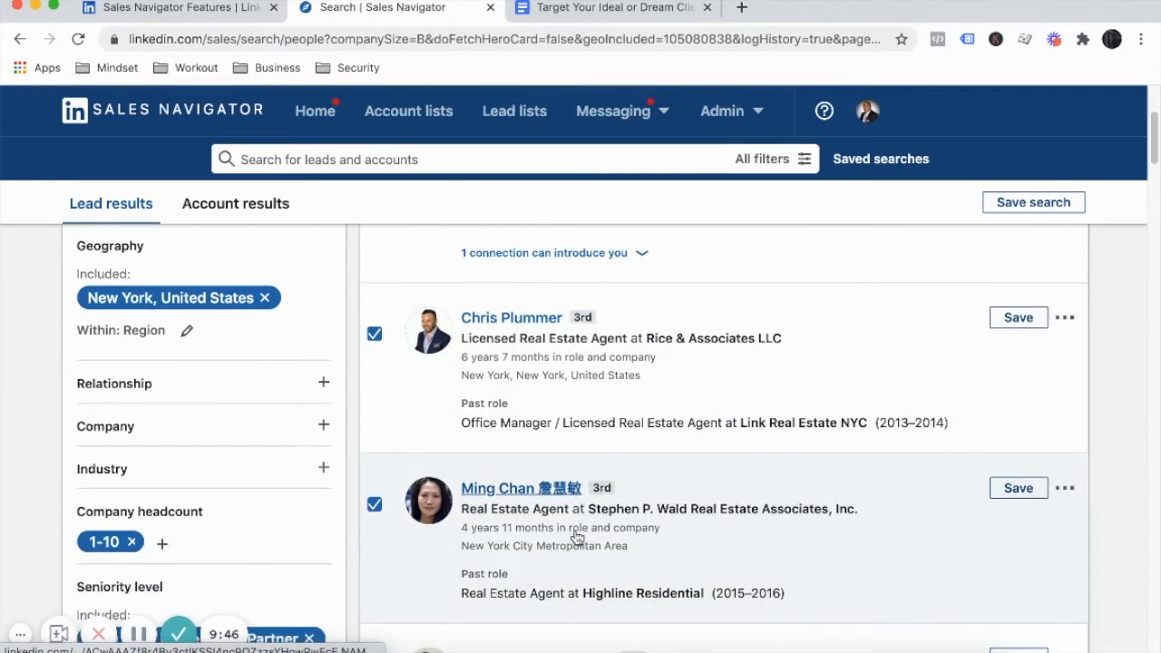
pyautogui.scroll(-1, 575, 539)
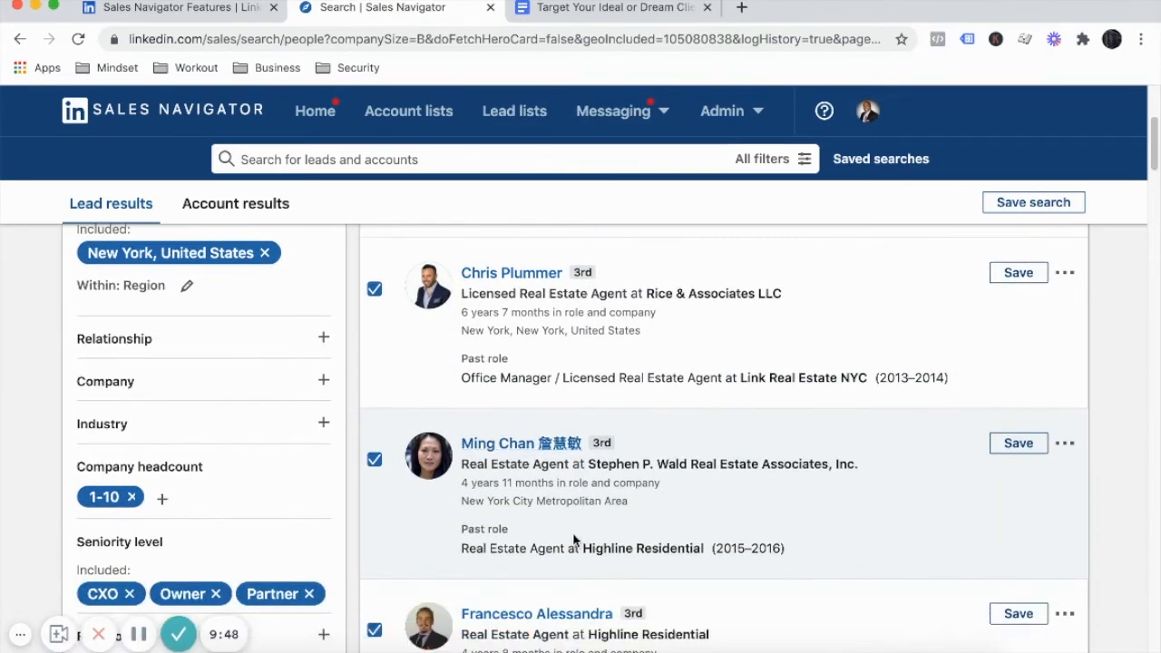
pyautogui.scroll(-1, 572, 535)
pyautogui.scroll(-1, 571, 535)
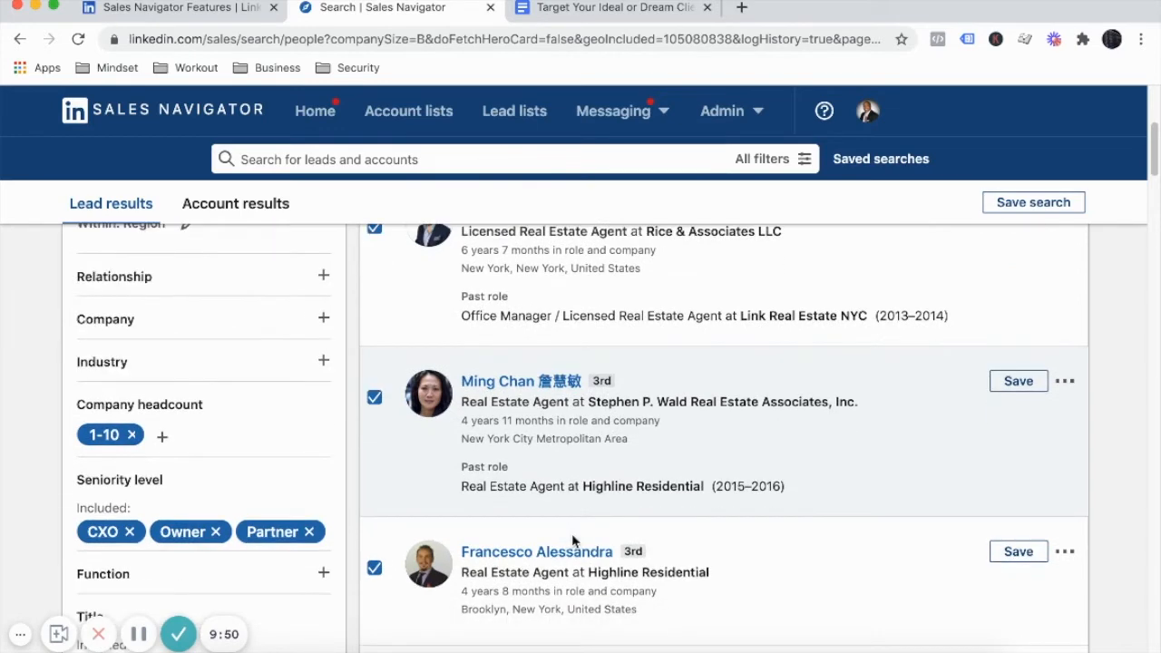
pyautogui.scroll(-6, 571, 540)
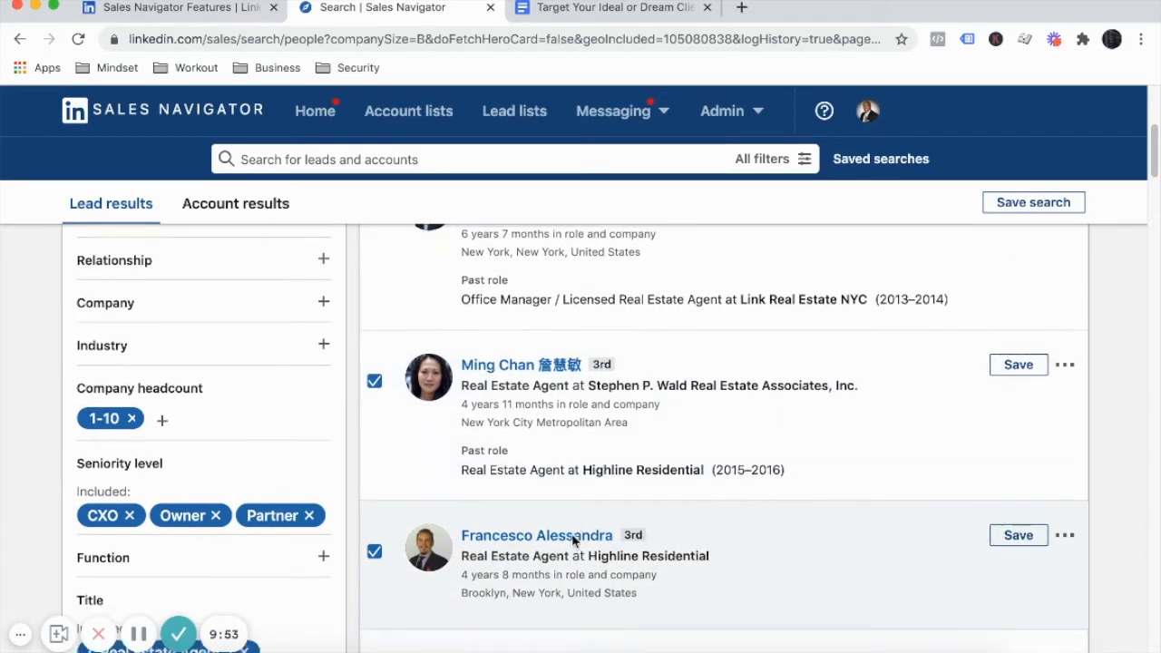
pyautogui.scroll(-1, 572, 533)
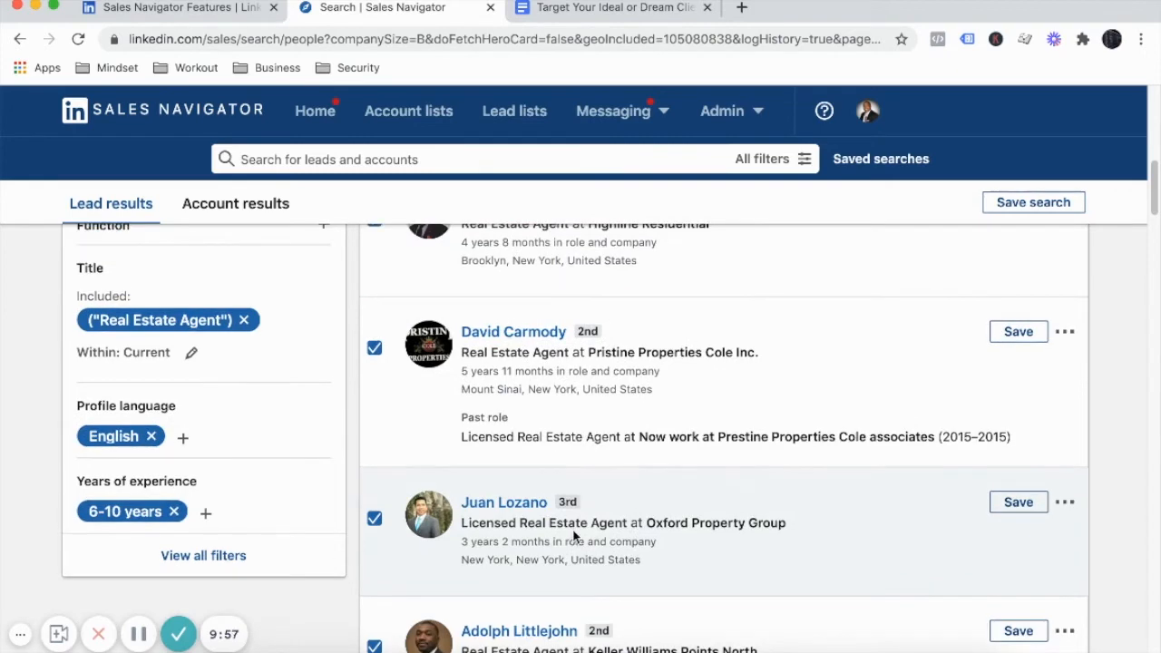
pyautogui.scroll(10, 573, 536)
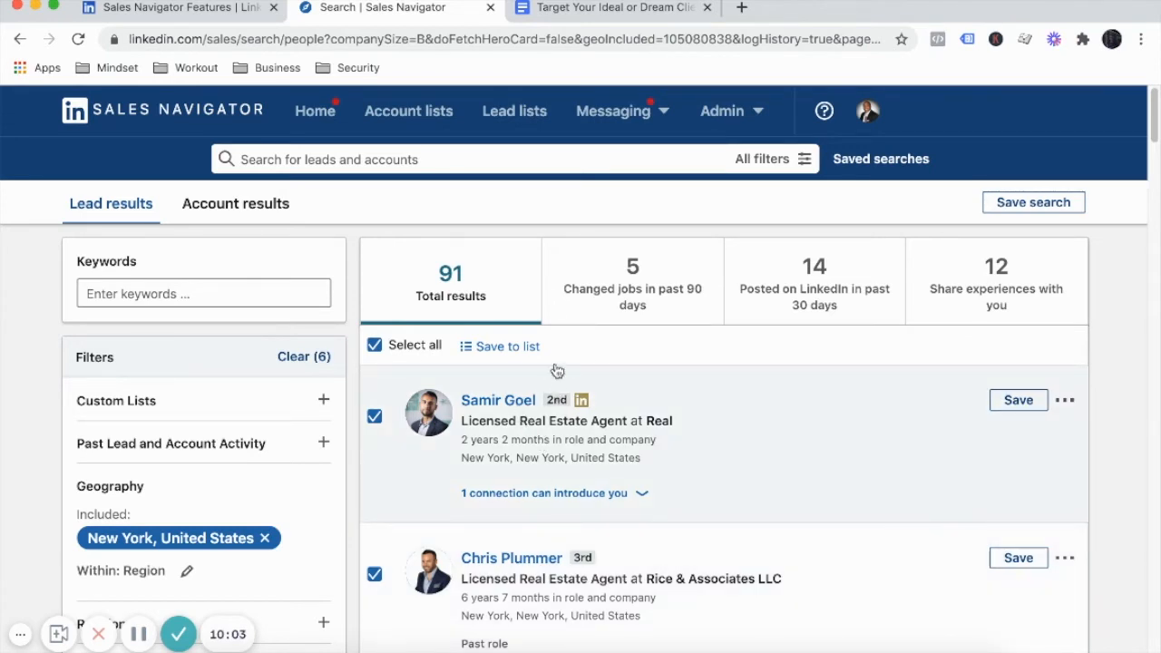
# Reopen the full lead filters and remove the ("Real Estate Agent") title filter, leaving the title entry ready for a new value.
pyautogui.click(774, 162)
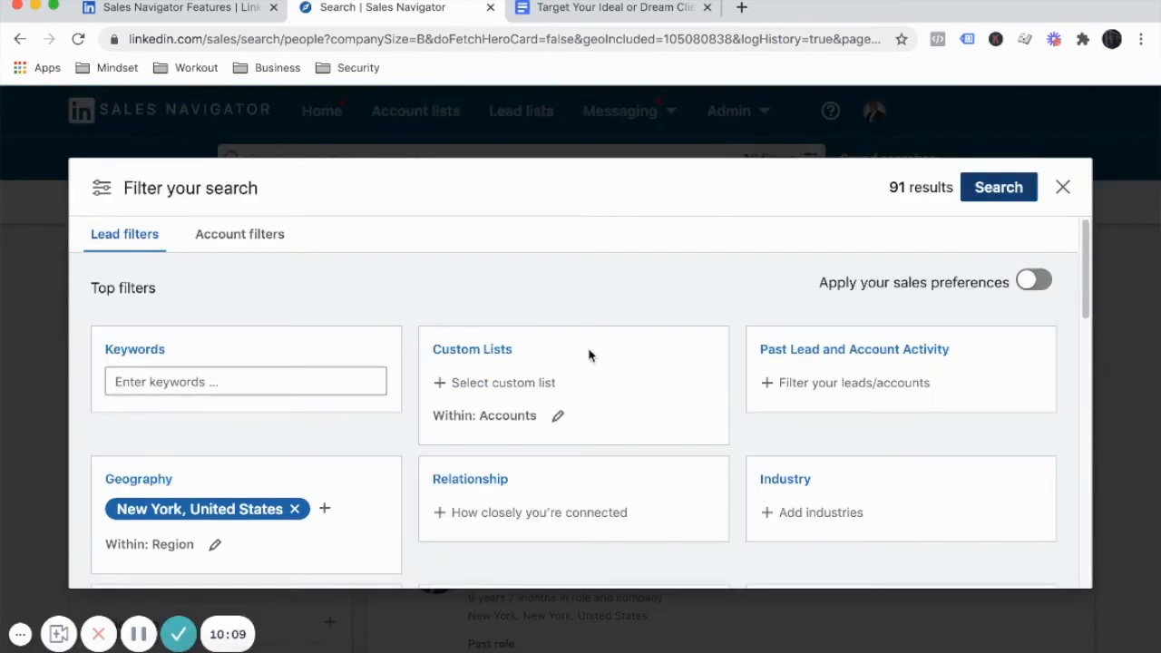
pyautogui.scroll(-3, 580, 374)
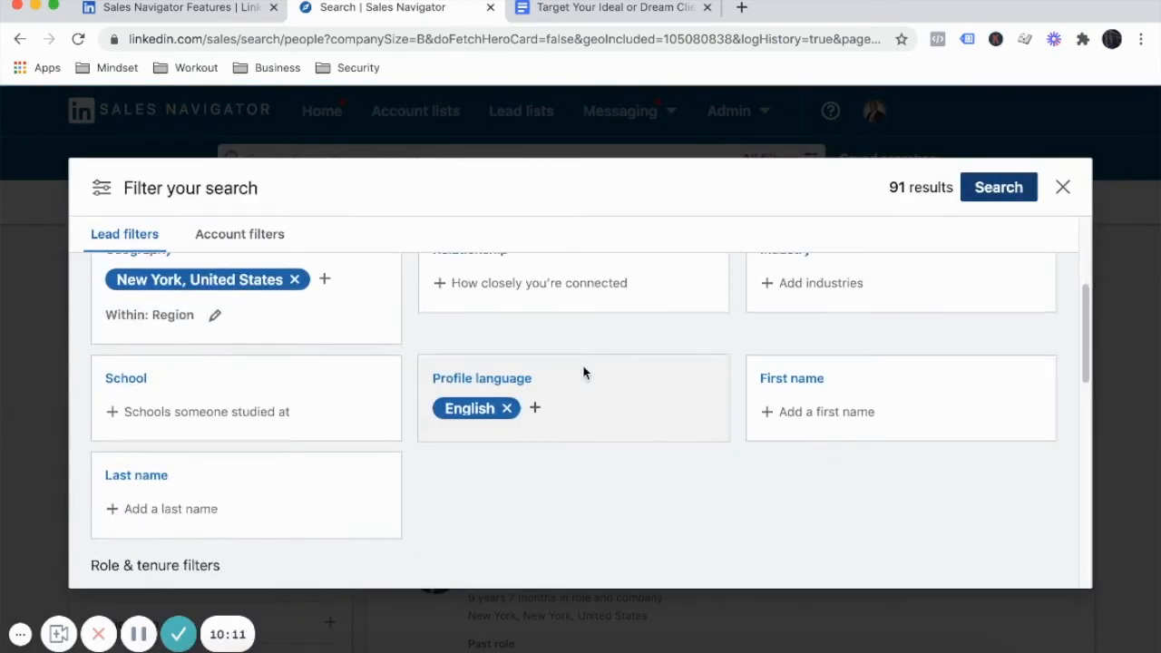
pyautogui.scroll(1, 584, 373)
pyautogui.scroll(-5, 584, 373)
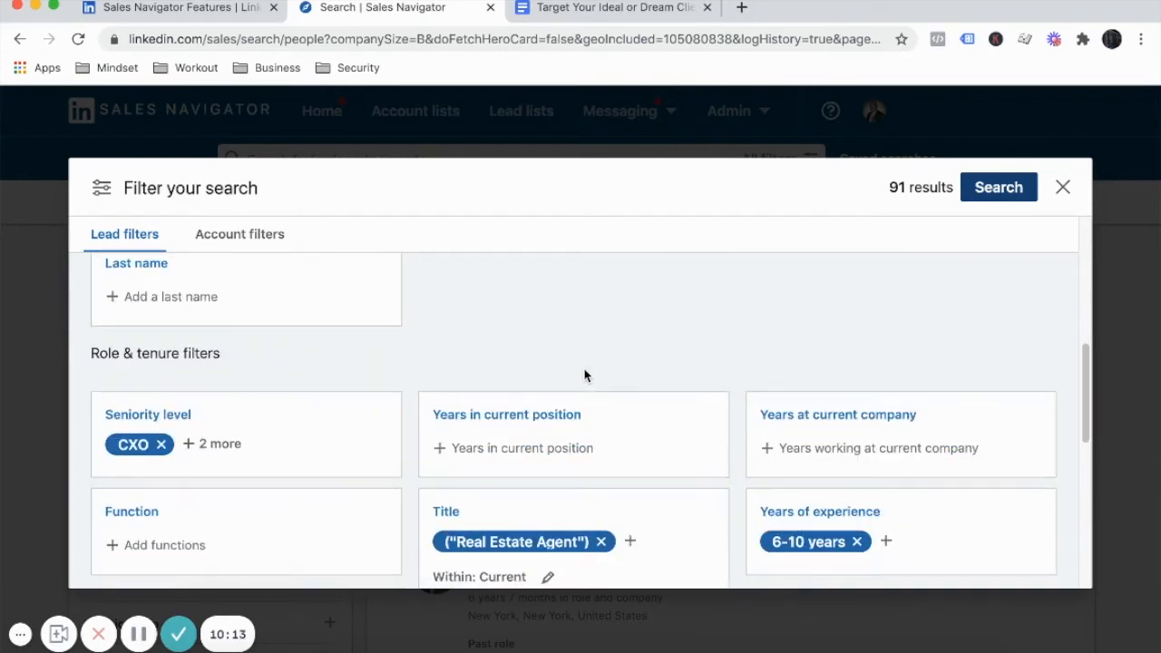
pyautogui.scroll(-1, 584, 373)
pyautogui.click(605, 472)
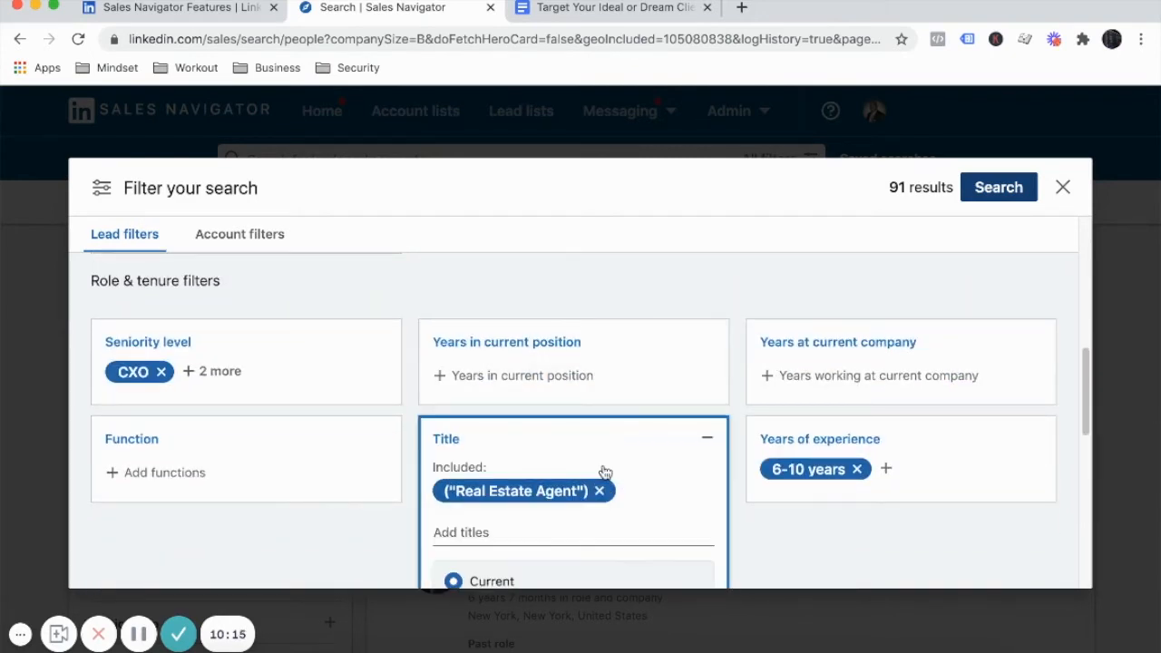
pyautogui.click(599, 490)
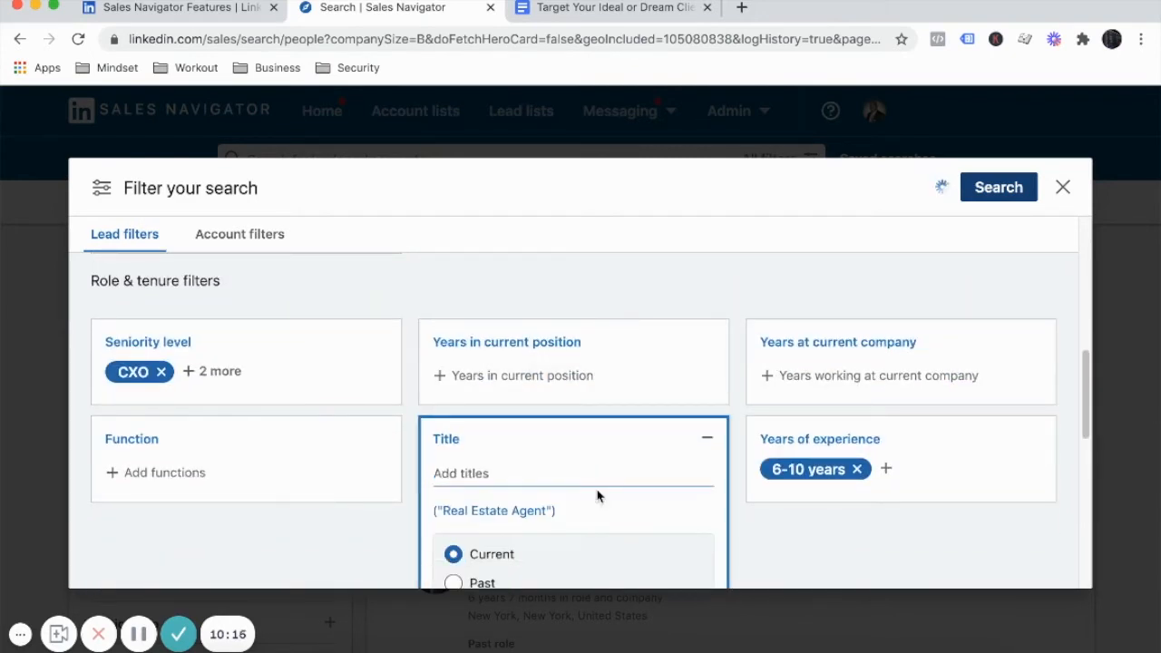
pyautogui.scroll(-1, 571, 396)
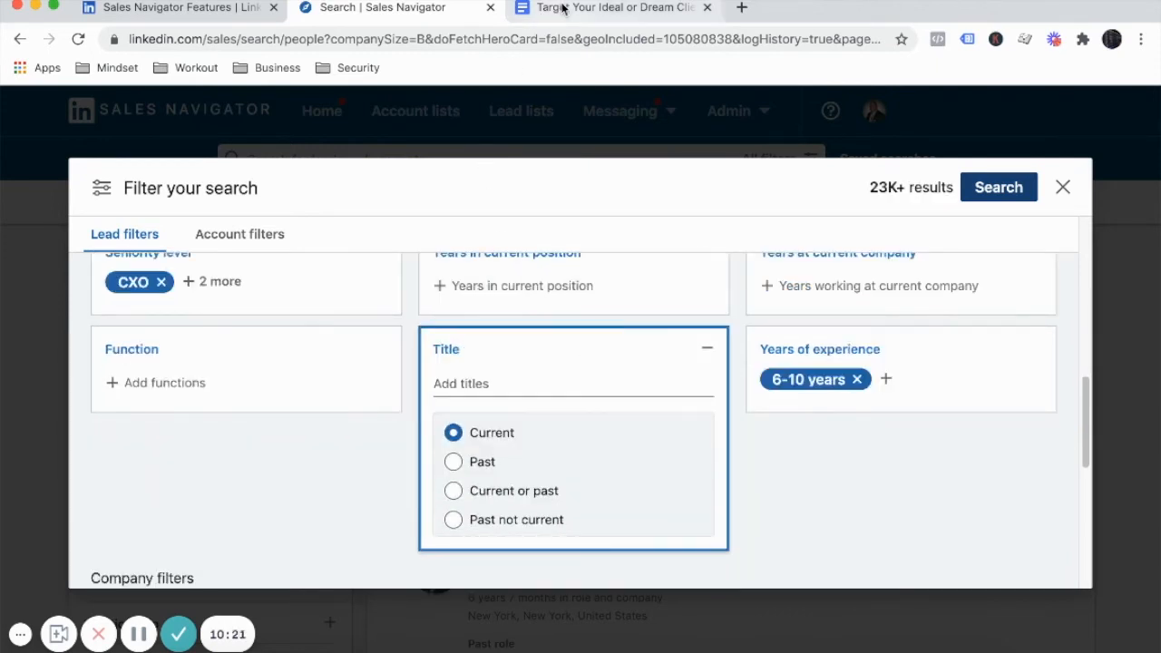
pyautogui.click(491, 382)
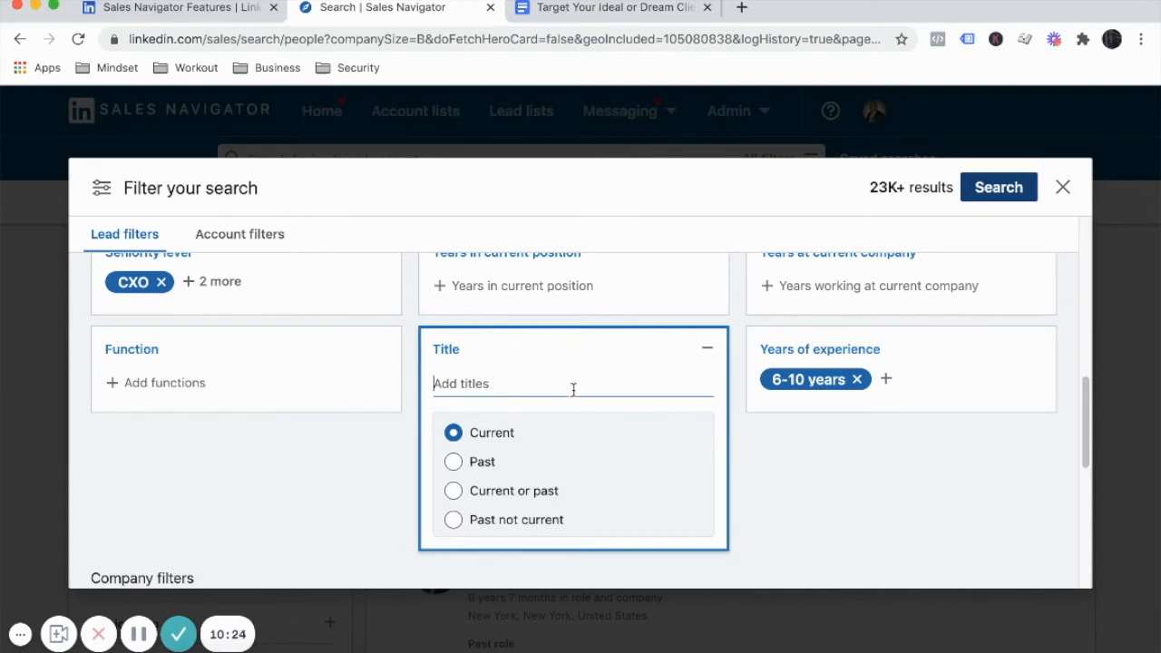
# Switch to the Google Docs outline and add the Boolean string (“Real Estate”) after (“Real Estate Agent”) on the Title line.
pyautogui.click(544, 9)
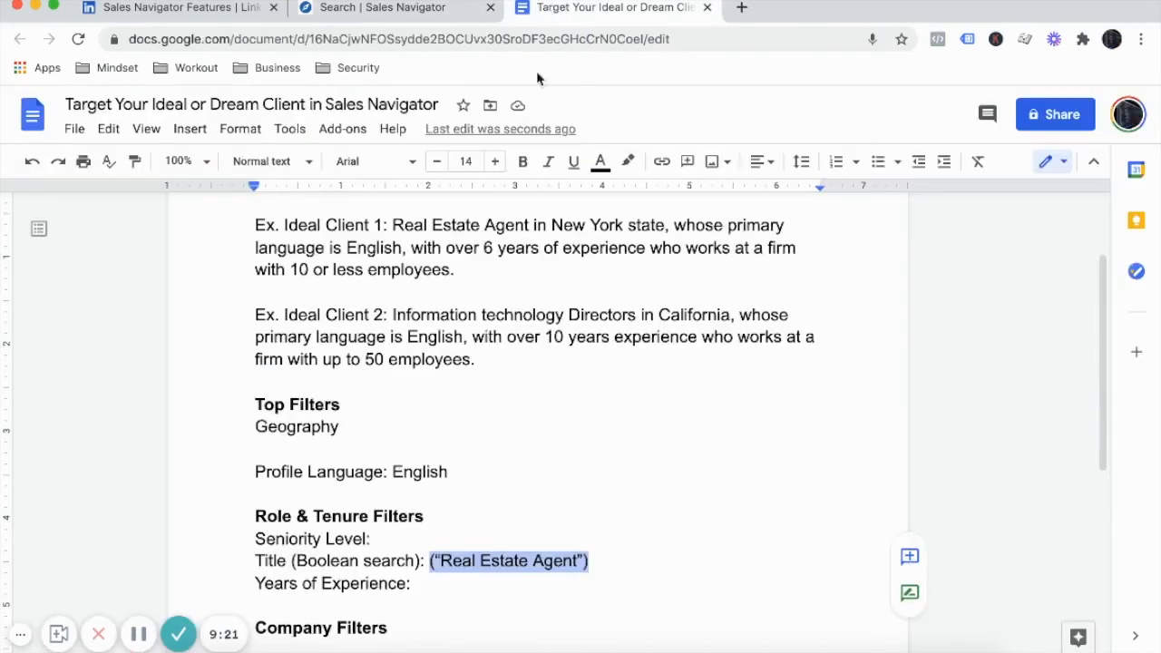
pyautogui.click(602, 564)
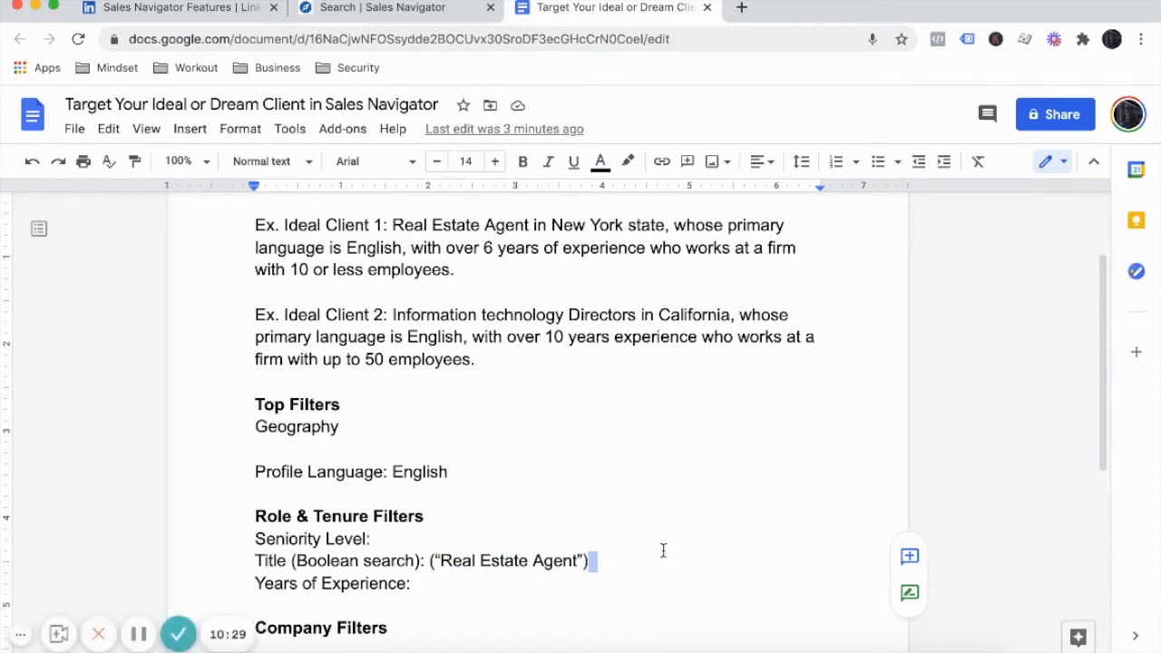
pyautogui.write('()')
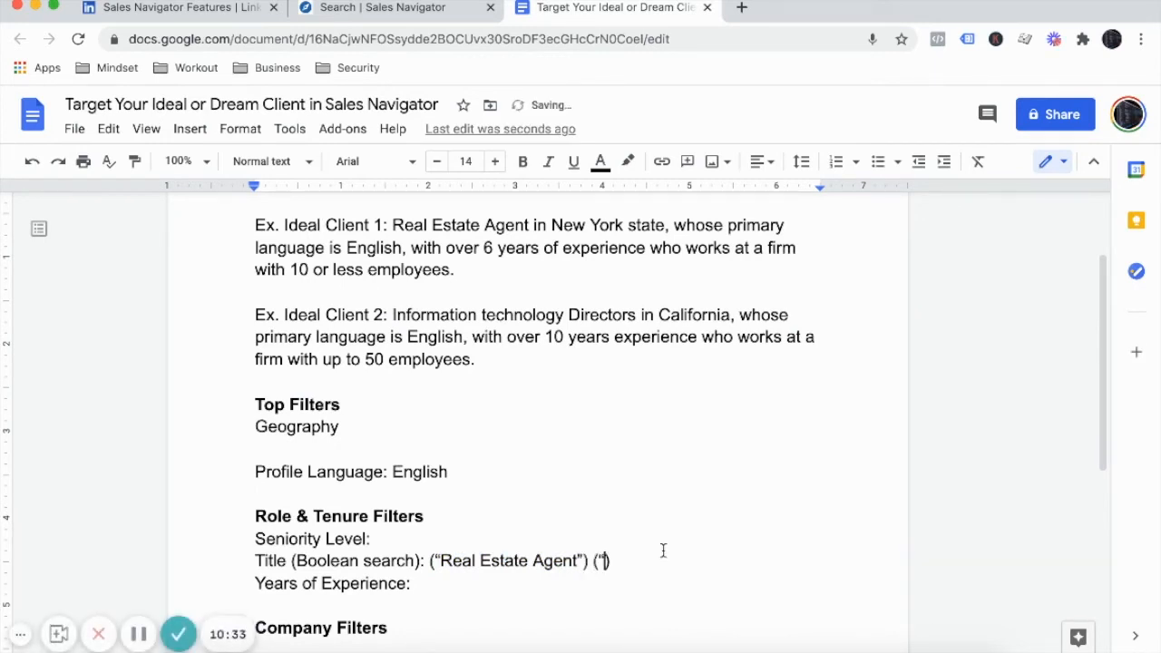
pyautogui.write('"Real Estate')
pyautogui.write('"')
# Copy the new (“Real Estate”) string, including its parentheses, from the Title line of the outline.
pyautogui.press('Right')
pyautogui.hotkey('shift', 'Left')
pyautogui.hotkey('shift', 'Left')
pyautogui.hotkey('shift', 'Left')
pyautogui.hotkey('shift', 'Left')
pyautogui.hotkey('shift', 'Left')
pyautogui.hotkey('shift', 'Left')
pyautogui.hotkey('shift', 'Left')
pyautogui.hotkey('shift', 'Left')
pyautogui.hotkey('shift', 'Left')
pyautogui.hotkey('shift', 'Left')
pyautogui.hotkey('shift', 'Left')
pyautogui.hotkey('shift', 'Left')
pyautogui.hotkey('shift', 'Left')
pyautogui.hotkey('shift', 'Left')
pyautogui.hotkey('shift', 'Left')
pyautogui.press('super+c')
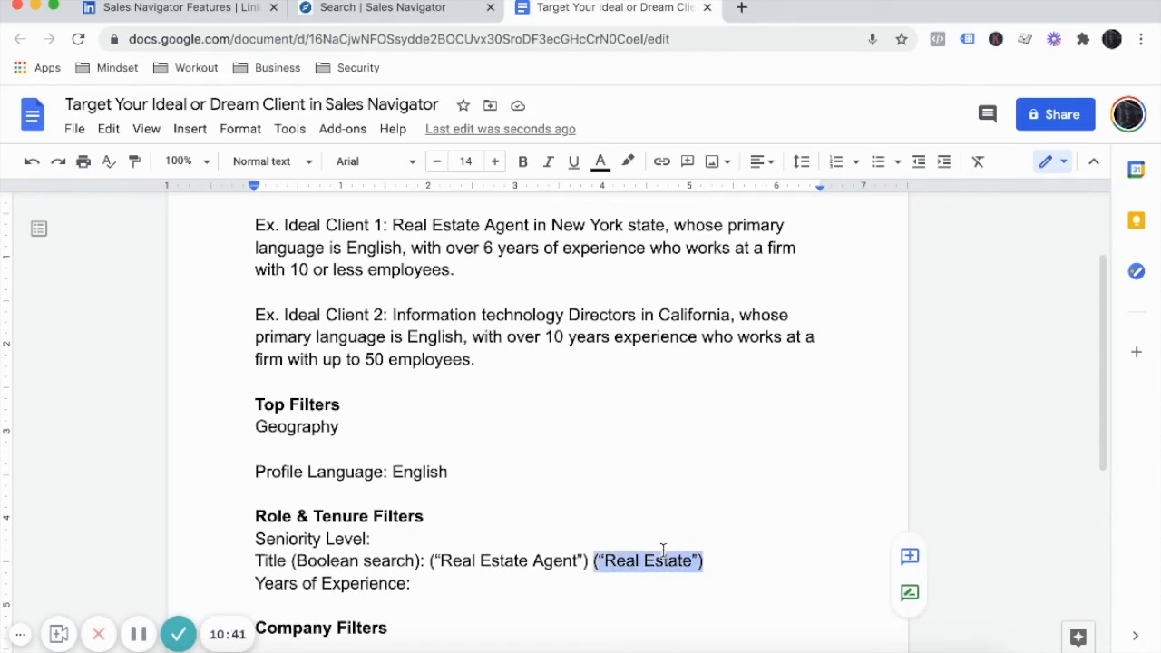
# Return to Sales Navigator, include the copied (“Real Estate”) string as a current title filter and run the search.
pyautogui.click(377, 11)
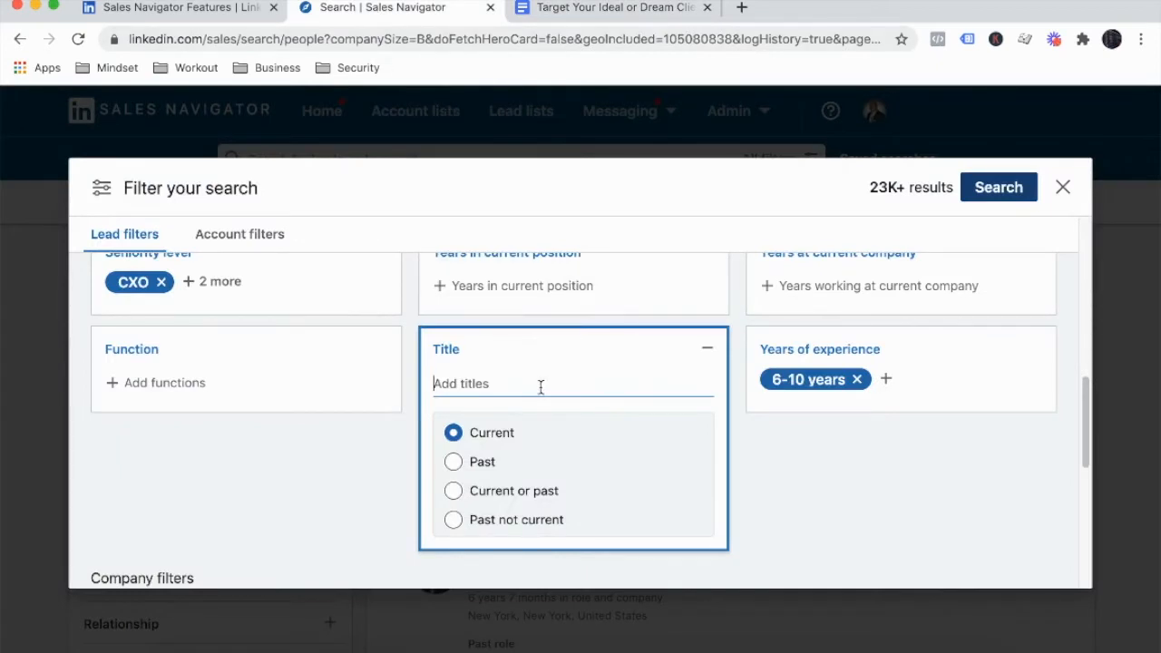
pyautogui.press('super+v')
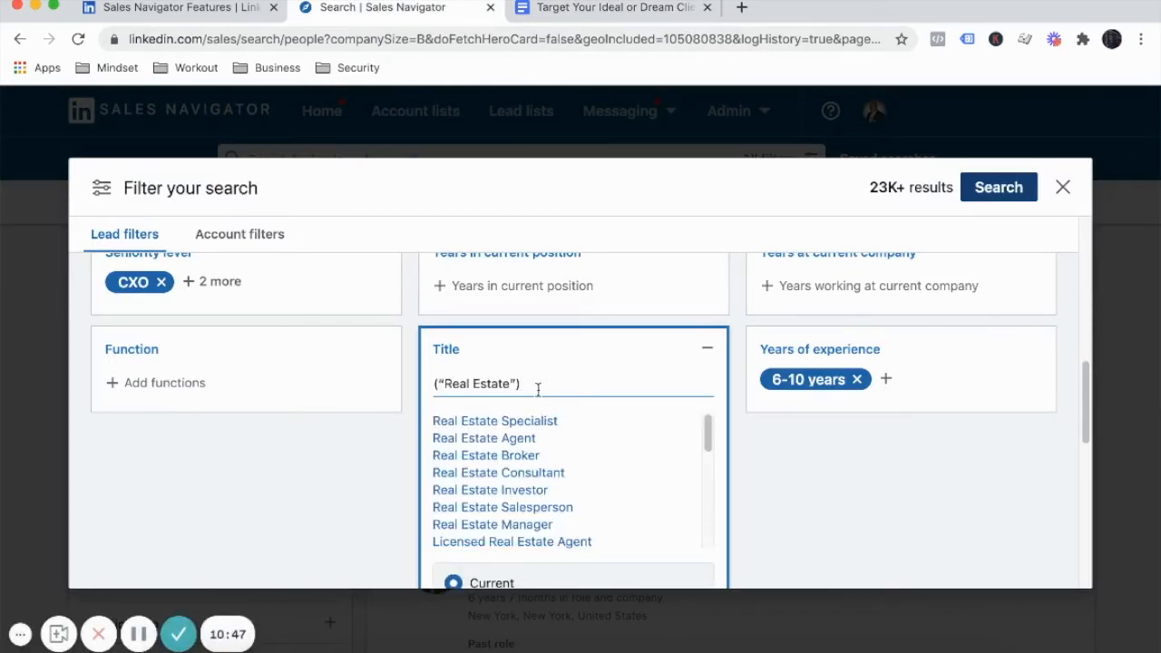
pyautogui.press('Return')
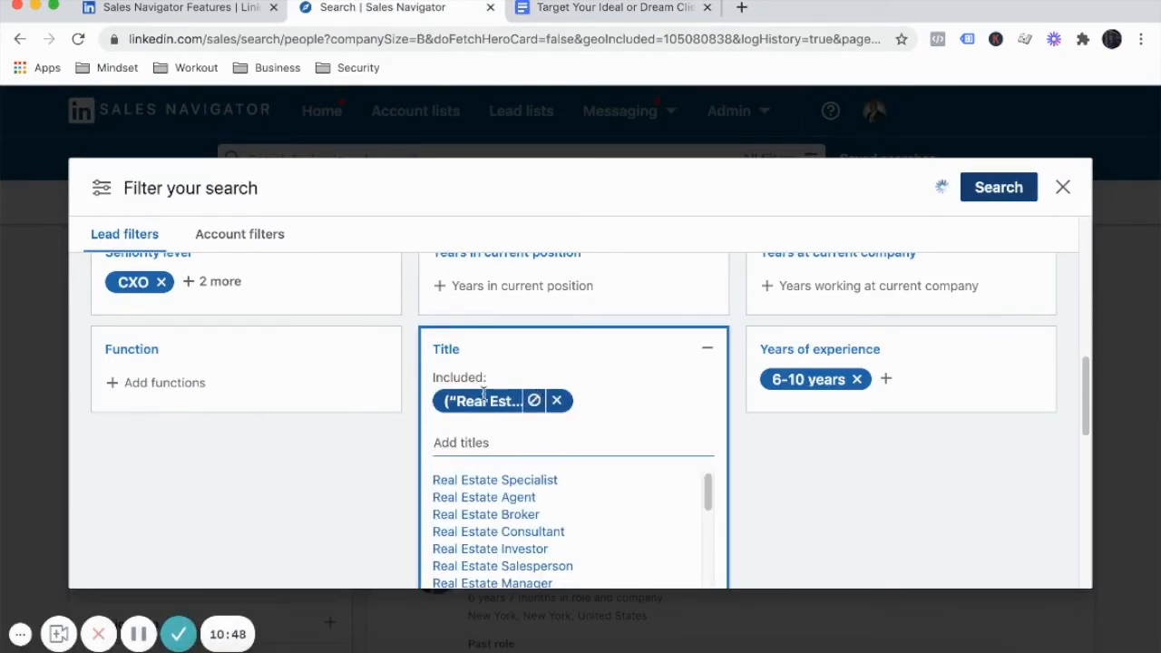
pyautogui.click(537, 400)
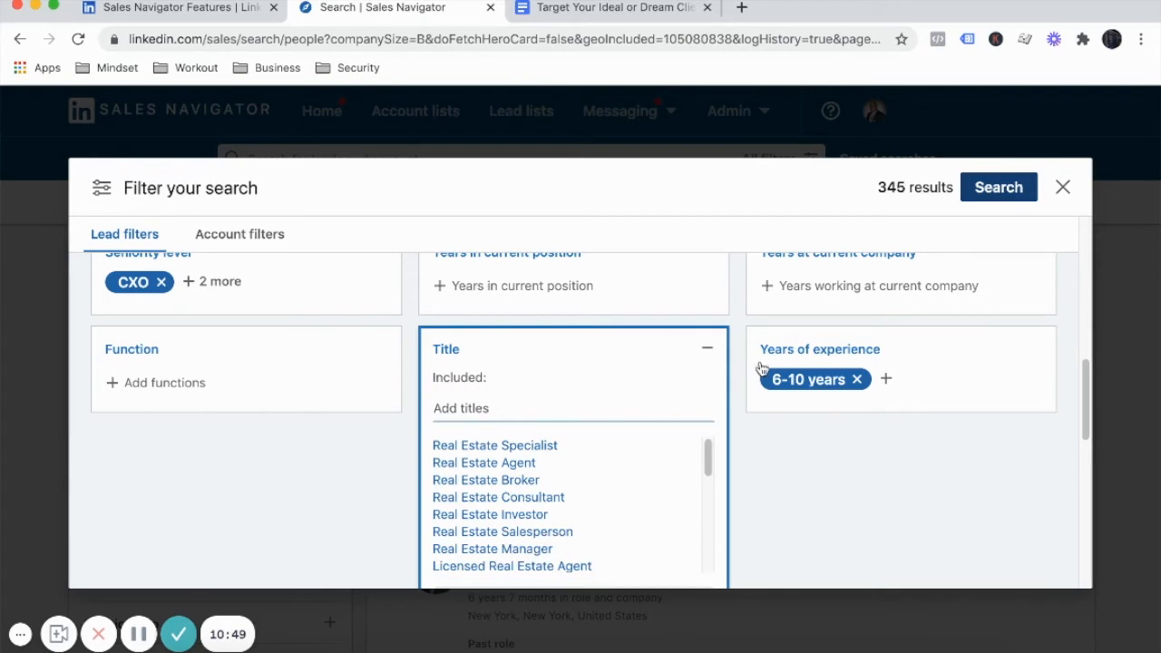
pyautogui.click(991, 188)
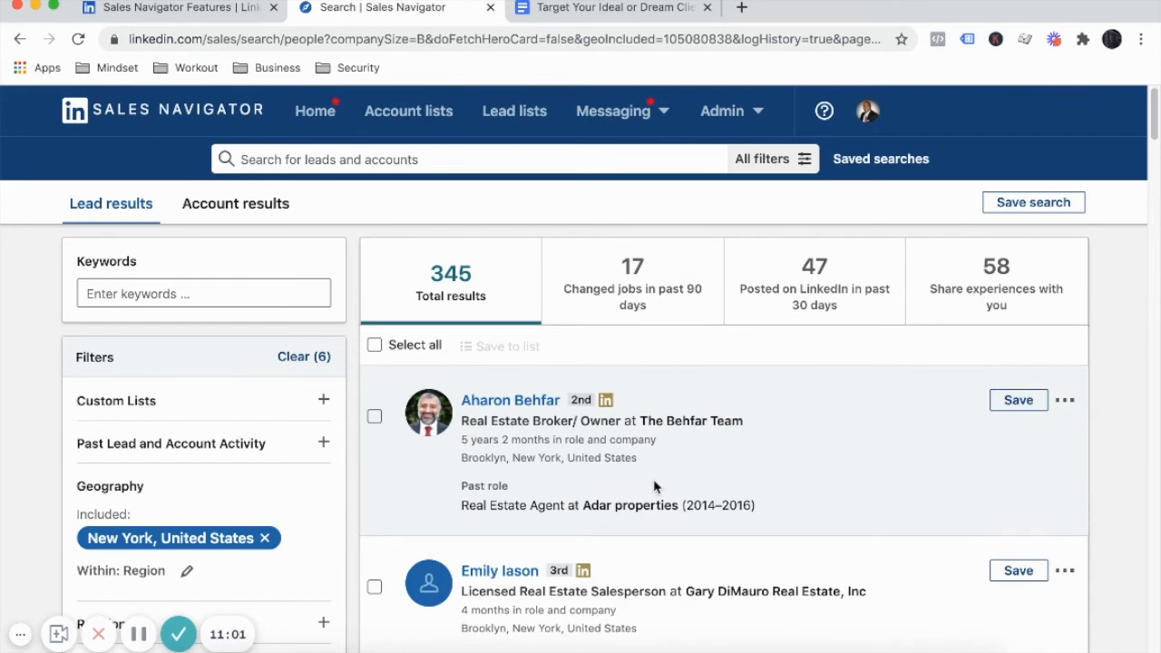
# Review the broader lead results, examining which job titles and companies the "Real Estate" title search brings in.
pyautogui.scroll(-1, 653, 479)
pyautogui.scroll(-1, 653, 487)
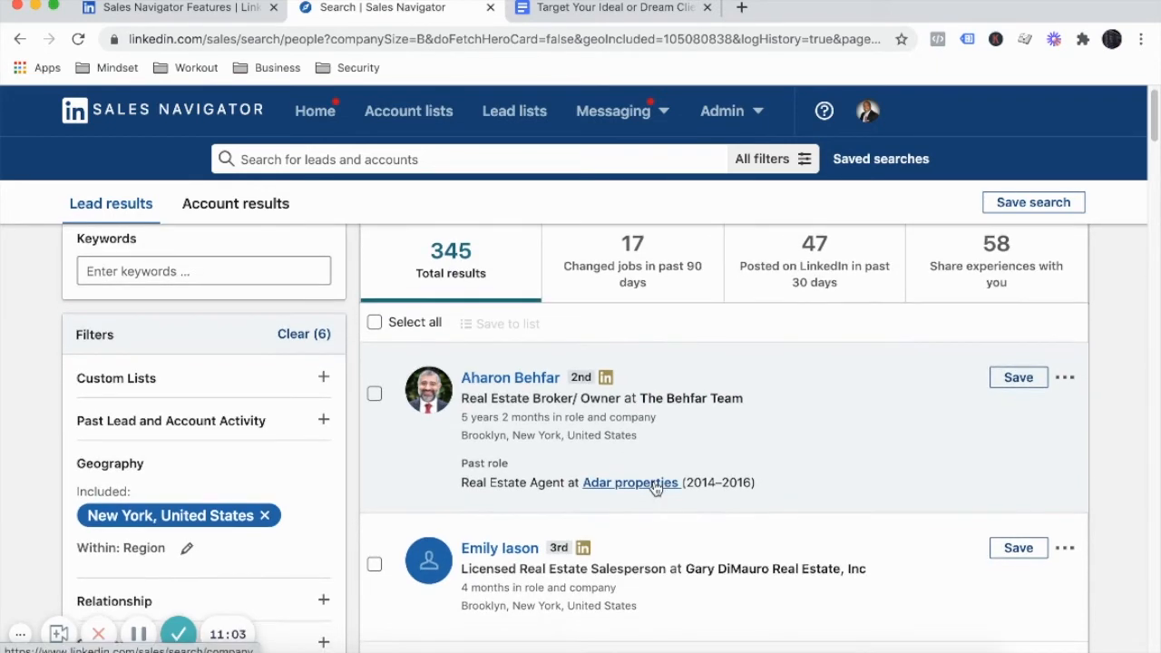
pyautogui.scroll(-4, 655, 488)
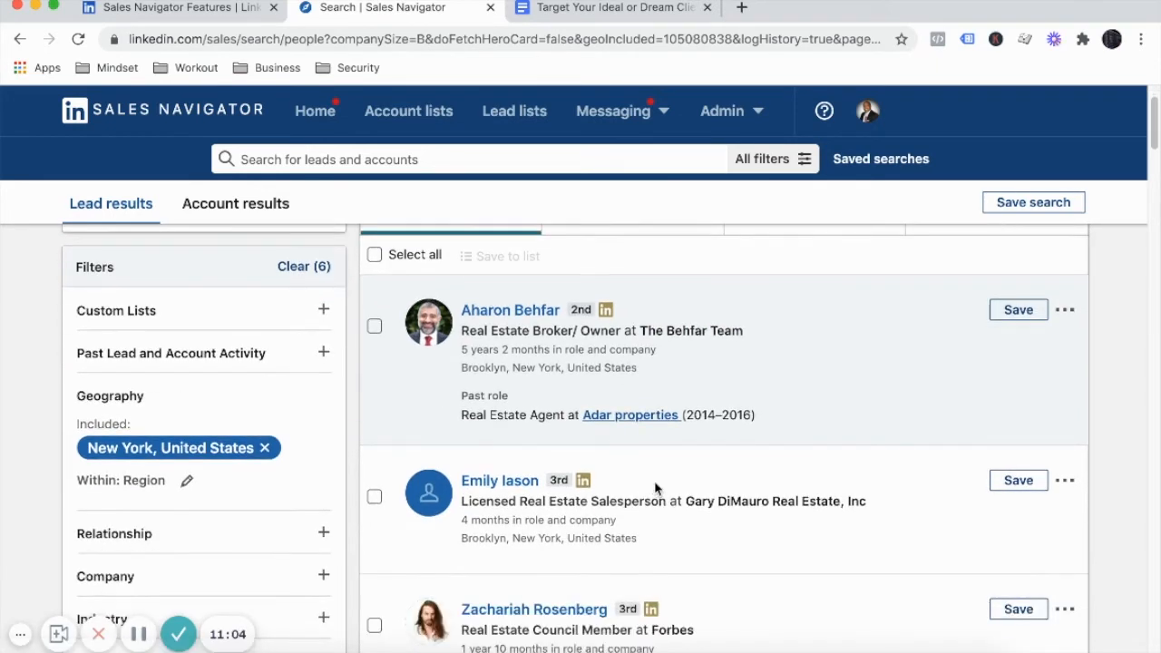
pyautogui.scroll(-4, 655, 489)
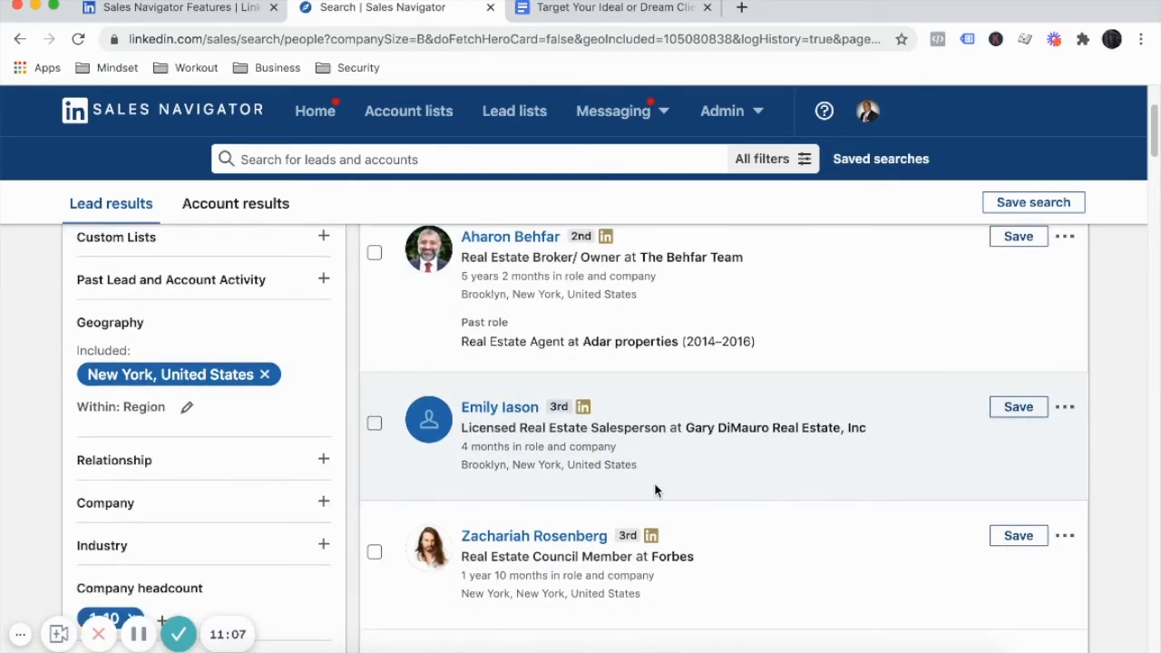
pyautogui.scroll(-1, 654, 488)
pyautogui.scroll(7, 654, 480)
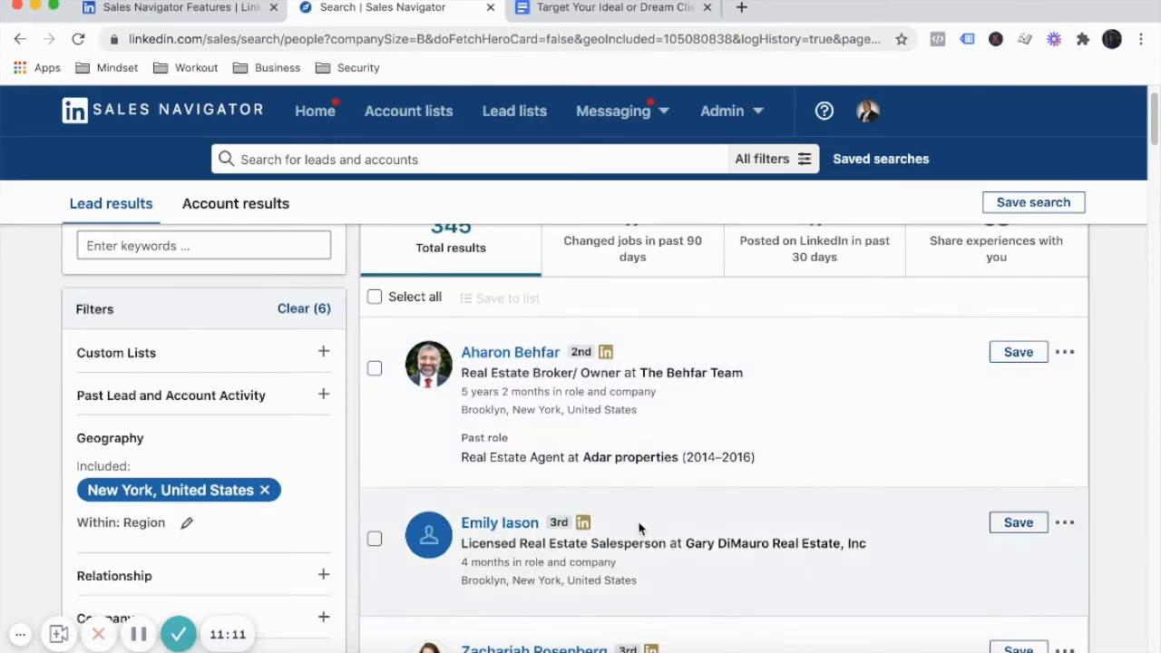
pyautogui.scroll(-5, 636, 525)
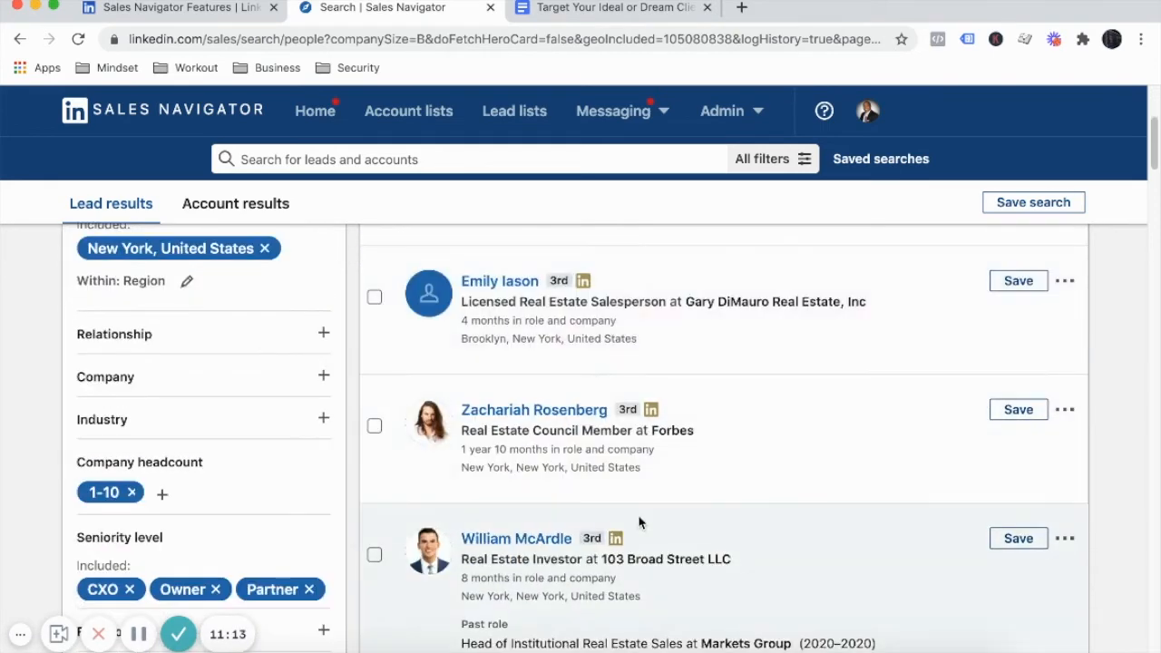
pyautogui.scroll(-4, 638, 523)
pyautogui.scroll(-5, 639, 523)
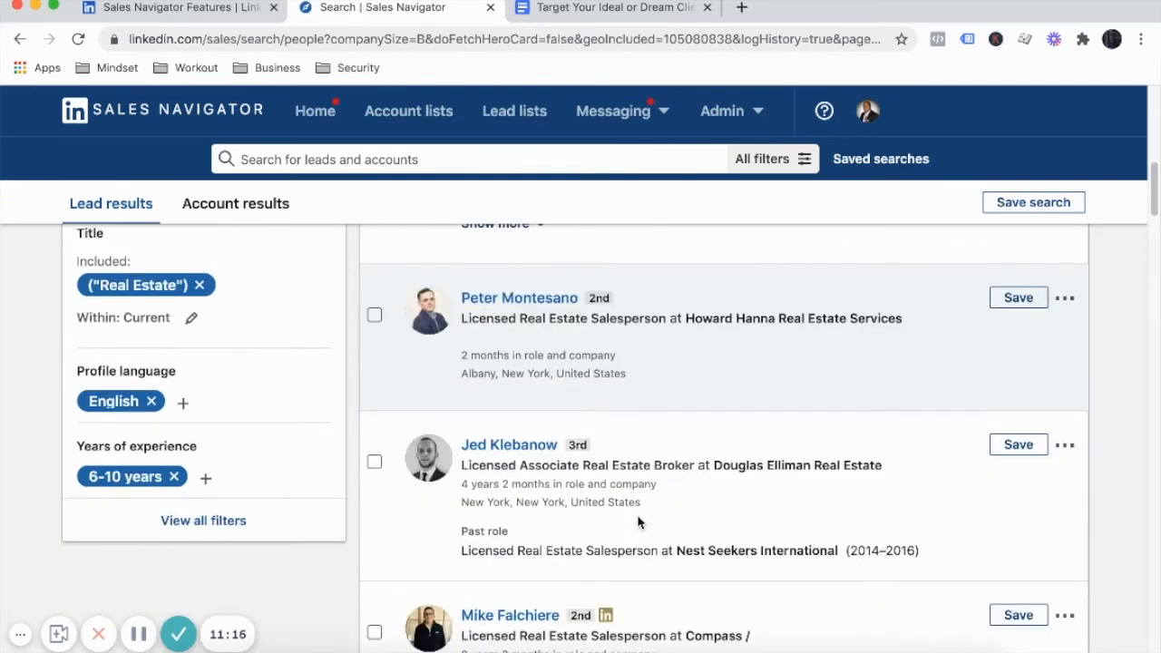
pyautogui.scroll(-4, 637, 522)
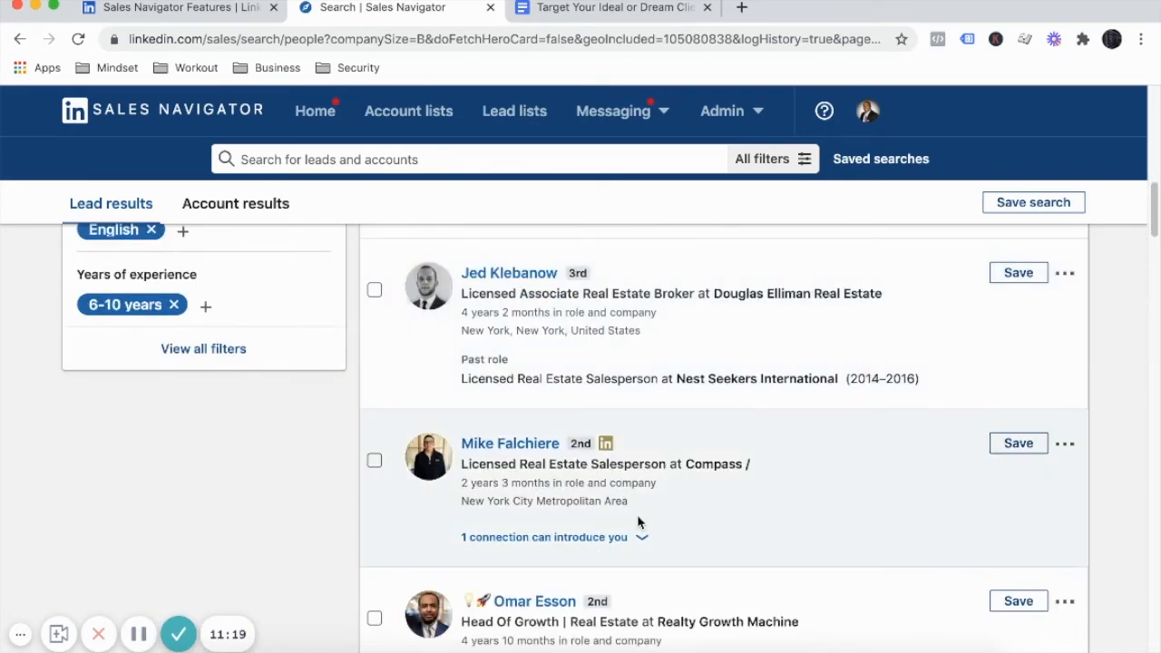
pyautogui.scroll(-3, 637, 521)
pyautogui.scroll(-2, 637, 521)
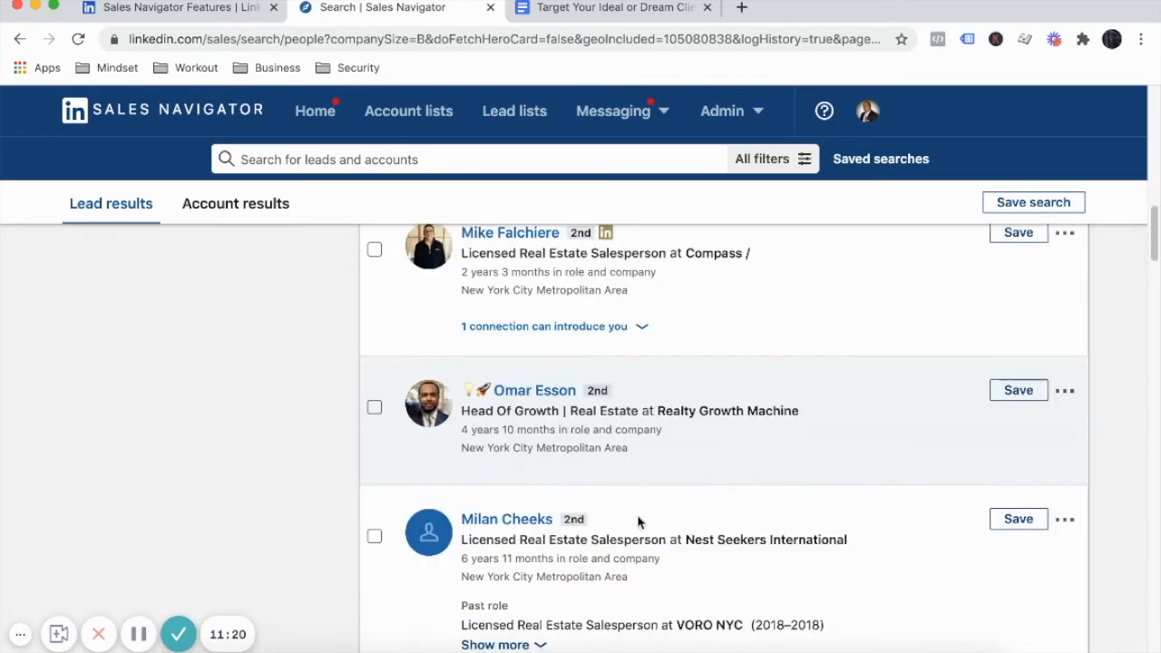
pyautogui.scroll(-4, 637, 521)
pyautogui.scroll(-3, 637, 522)
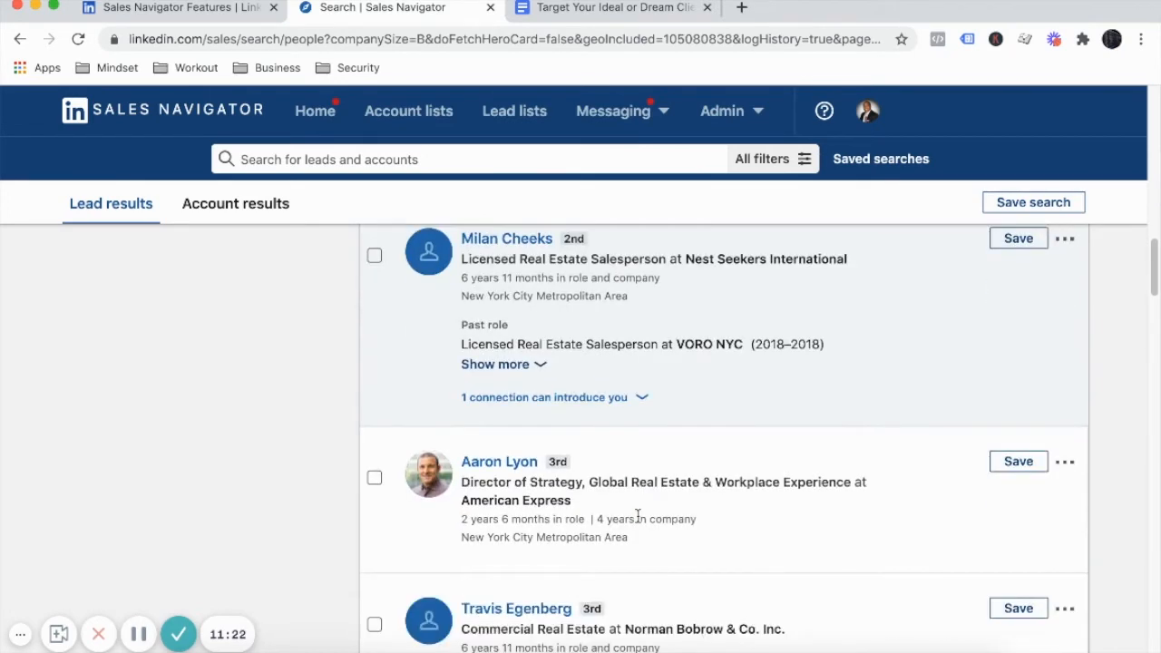
pyautogui.scroll(-1, 639, 517)
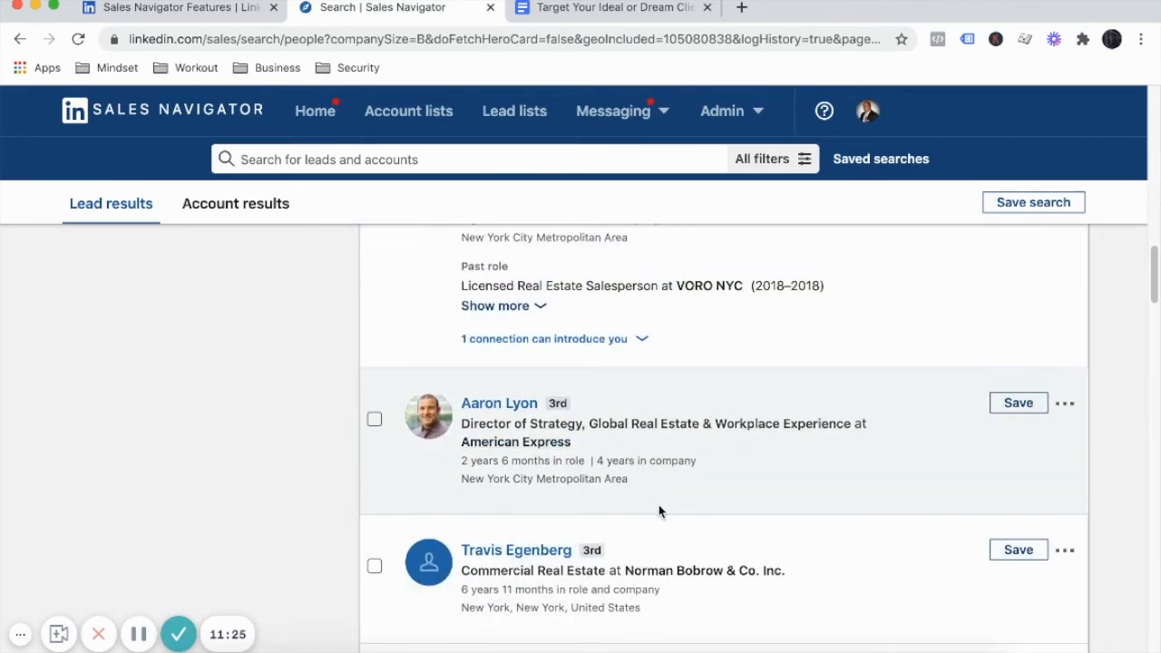
pyautogui.scroll(-2, 659, 510)
pyautogui.scroll(-3, 648, 526)
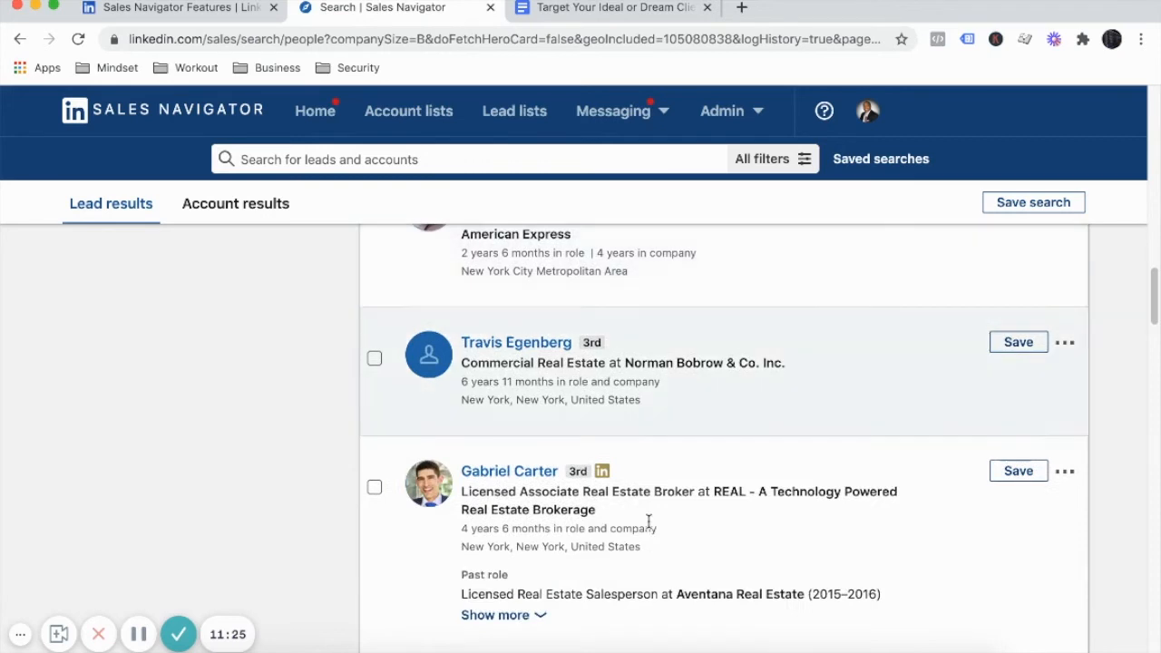
pyautogui.scroll(-1, 648, 525)
pyautogui.scroll(20, 661, 497)
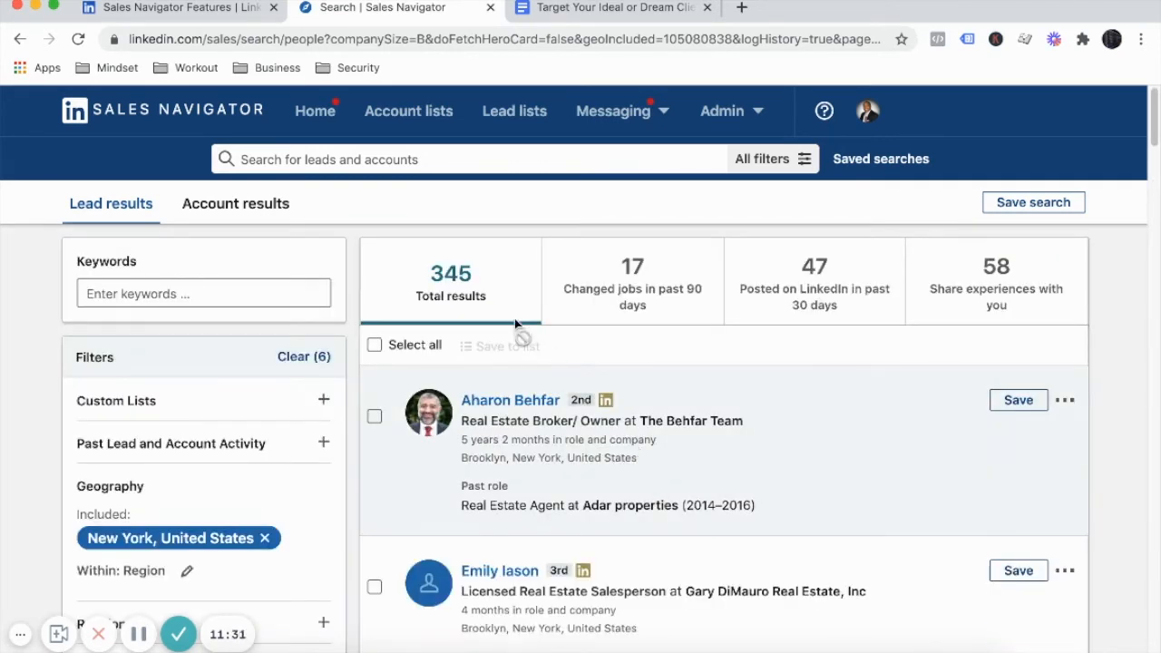
# Switch to the Google Docs outline and append AND NOT (“Real Estate Broker”) after (“Real Estate”) on the Title line.
pyautogui.click(570, 7)
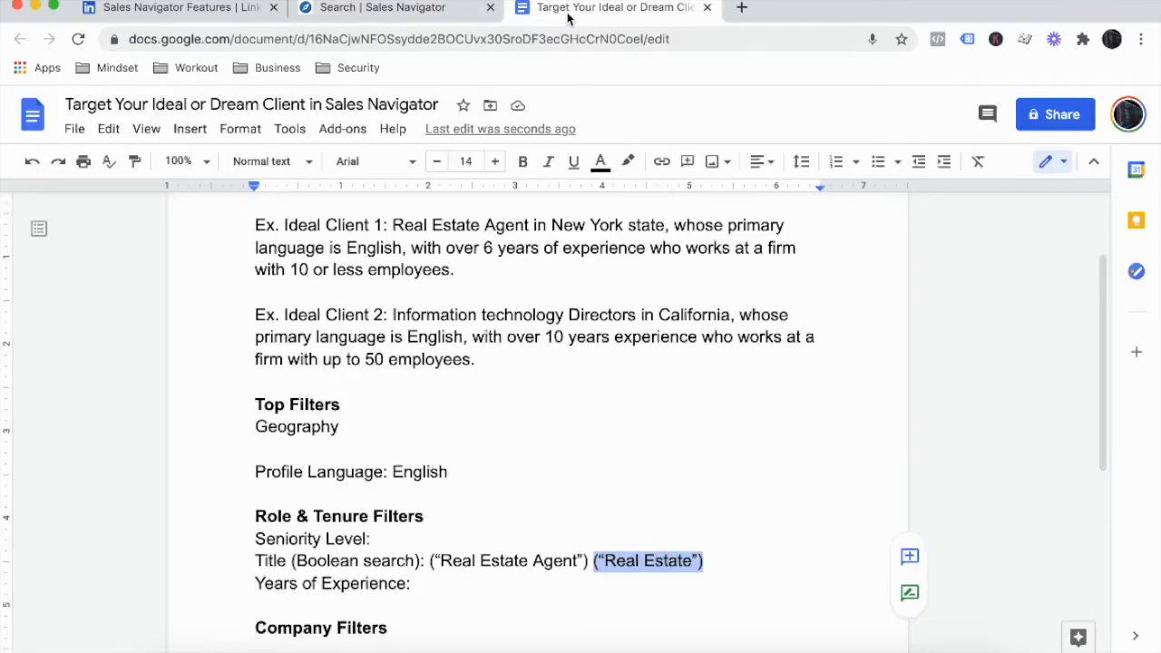
pyautogui.click(706, 557)
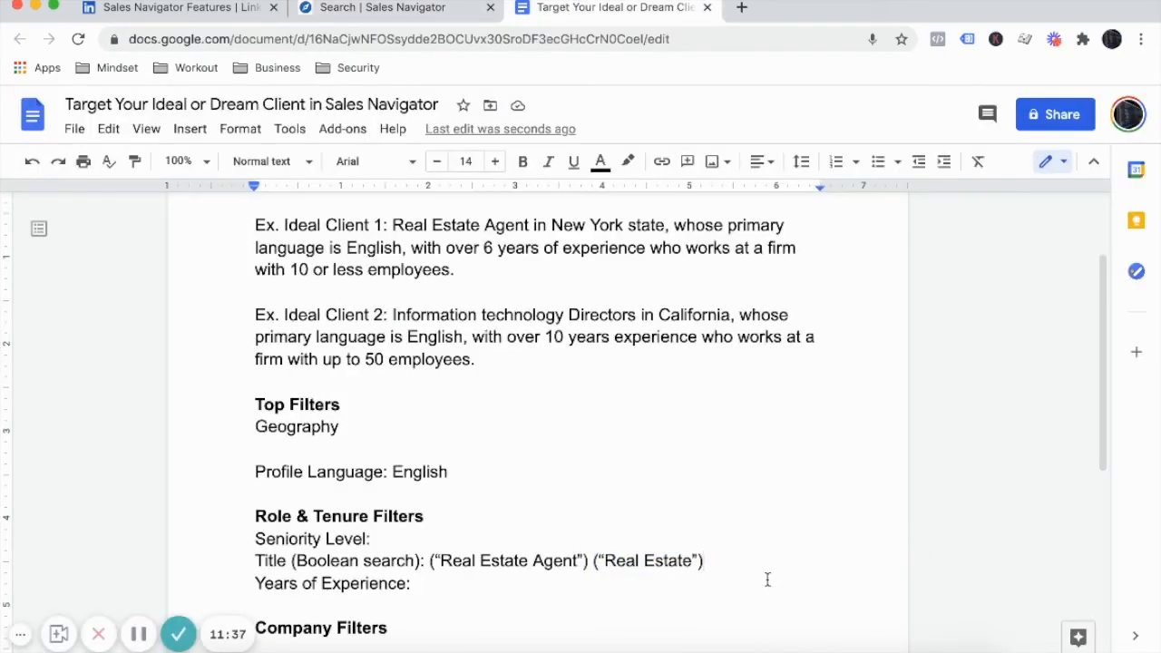
pyautogui.write('AND NOT ')
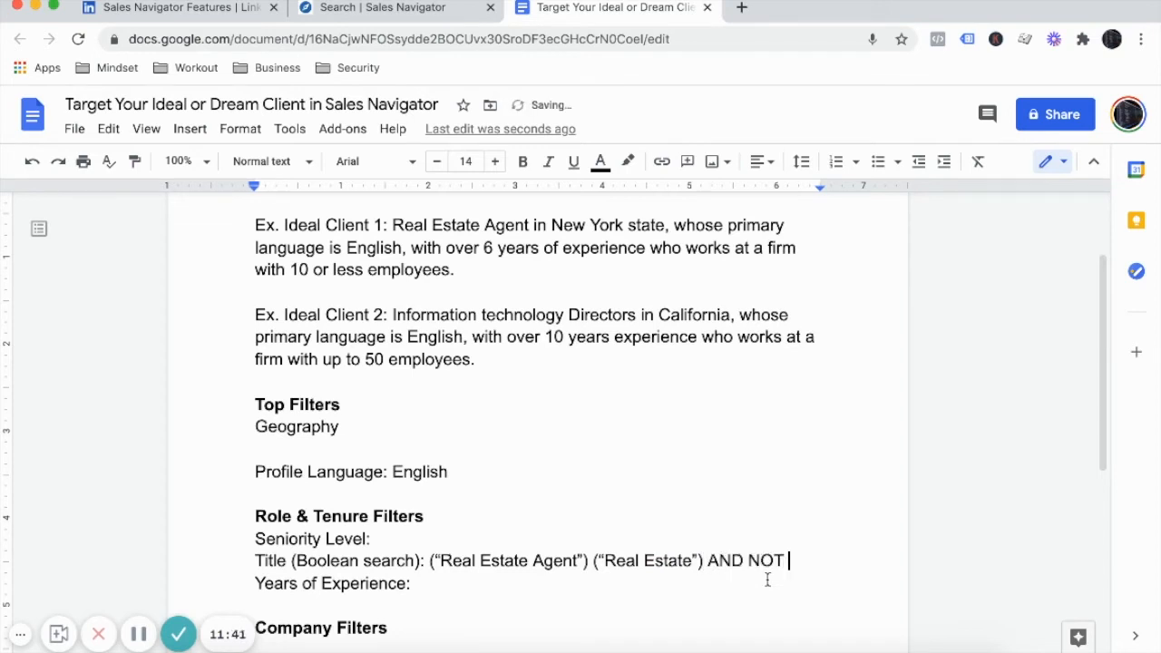
pyautogui.write('()')
pyautogui.write('""')
pyautogui.write('Real Estae')
pyautogui.press('BackSpace')
pyautogui.press('BackSpace')
pyautogui.write('t')
pyautogui.press('BackSpace')
pyautogui.write('ate Broker”)')
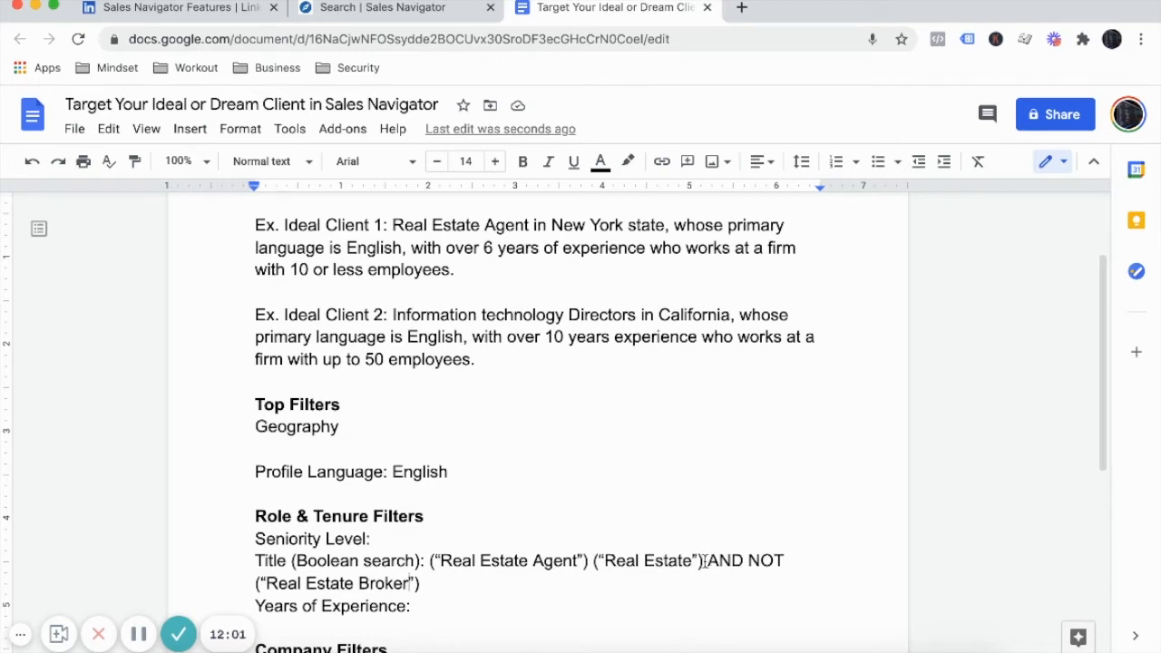
# Put the (“Real Estate”) AND NOT (“Real Estate Broker”) string on its own line, enclosed in an outer pair of parentheses.
pyautogui.click(592, 560)
pyautogui.write('(')
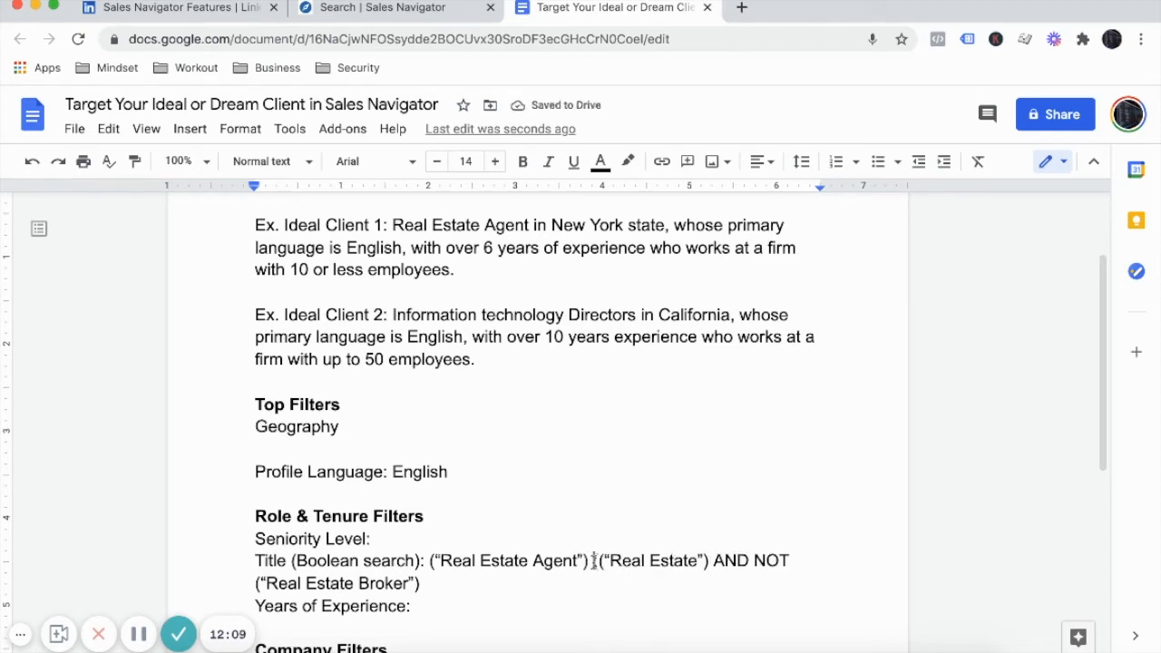
pyautogui.press('Return')
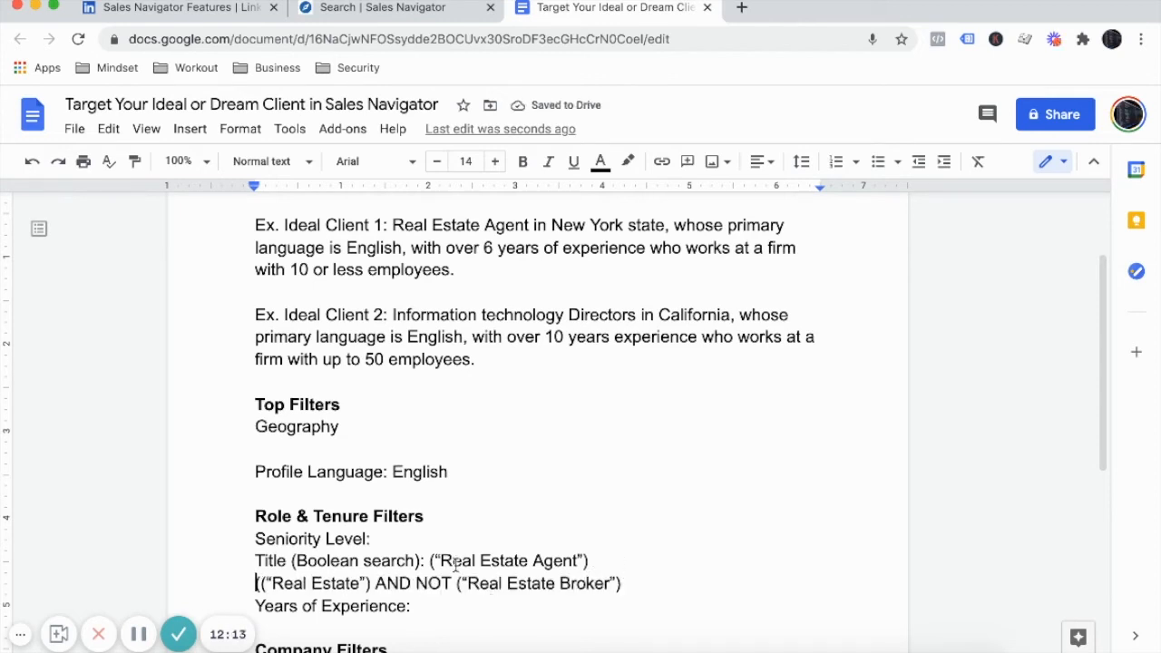
pyautogui.click(625, 583)
pyautogui.write(')')
pyautogui.press('Right')
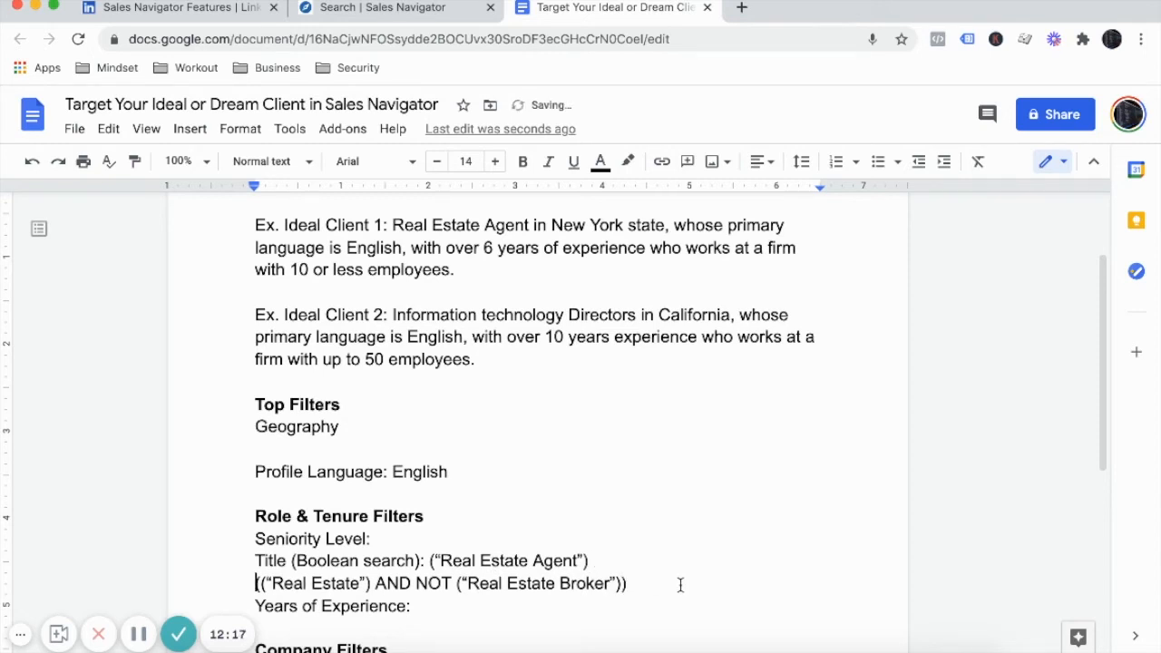
# Copy the whole AND NOT string, then return to Sales Navigator and remove the ("Real Estate") title filter from the lead search.
pyautogui.hotkey('shift', 'End')
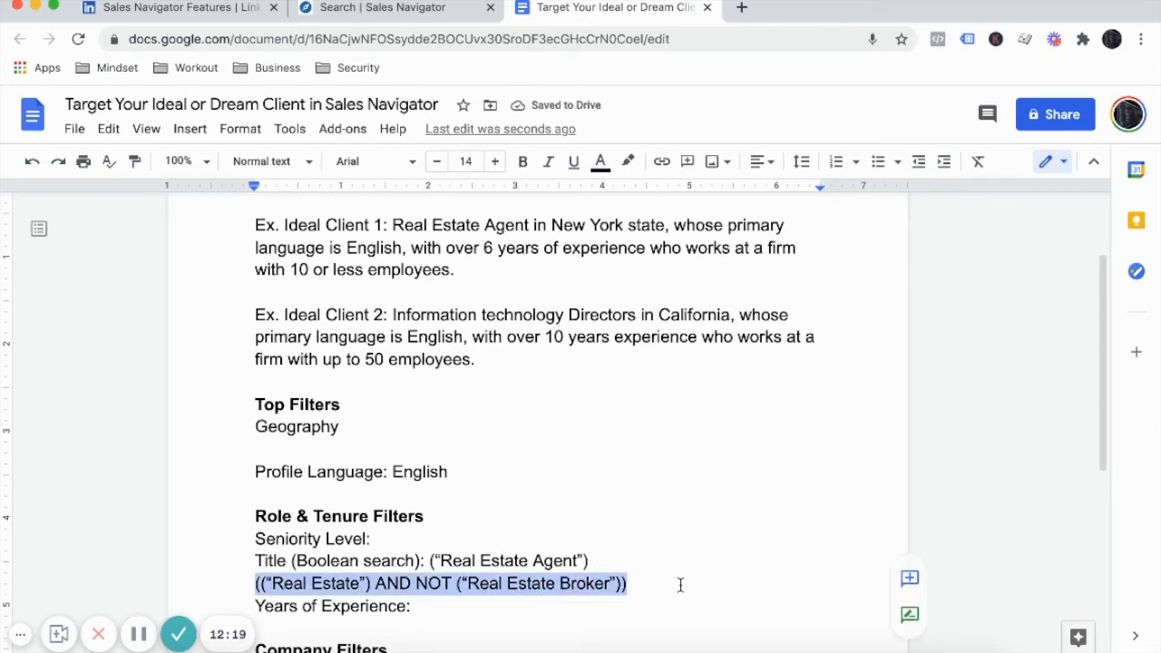
pyautogui.click(349, 8)
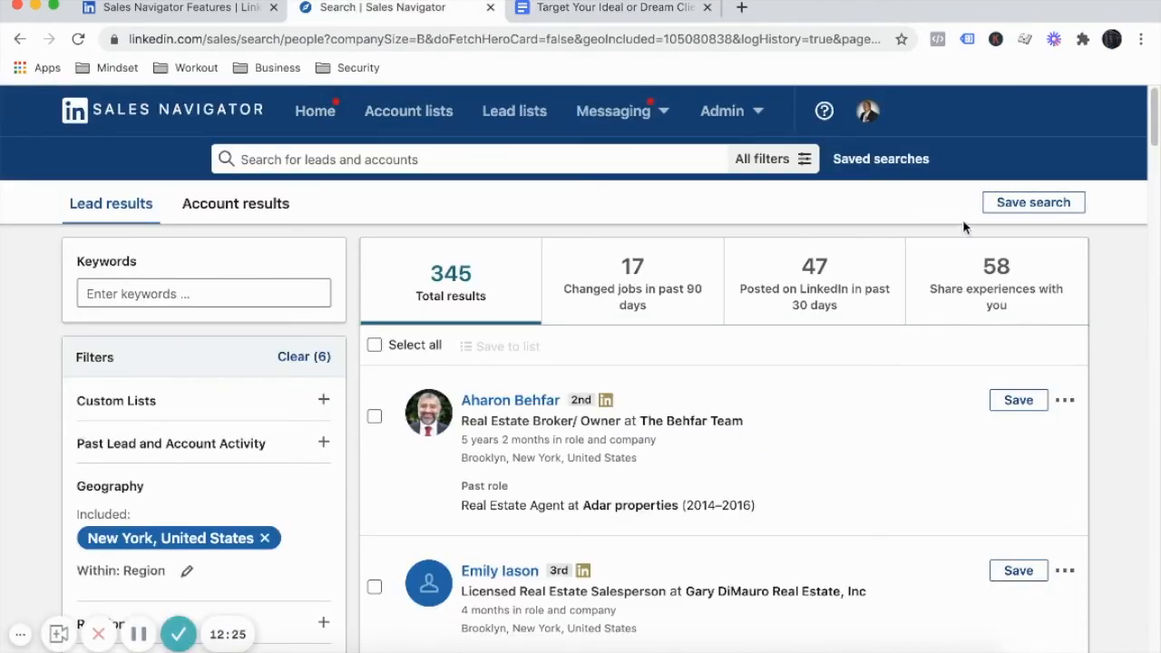
pyautogui.click(758, 158)
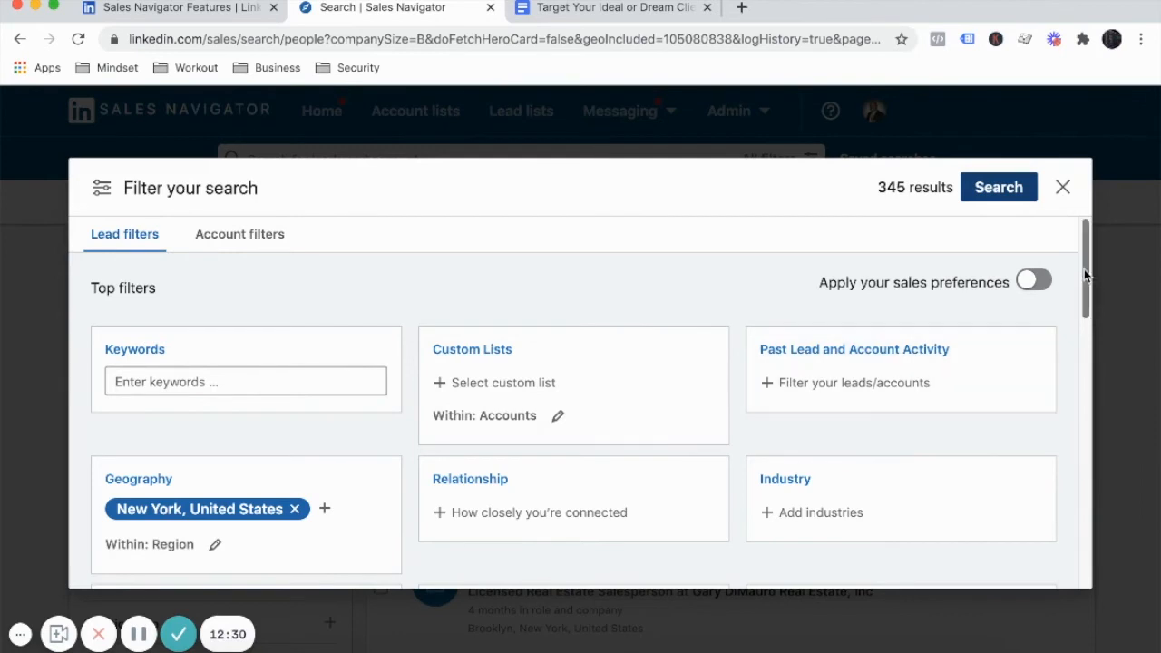
pyautogui.scroll(-5, 1082, 272)
pyautogui.scroll(-6, 1065, 352)
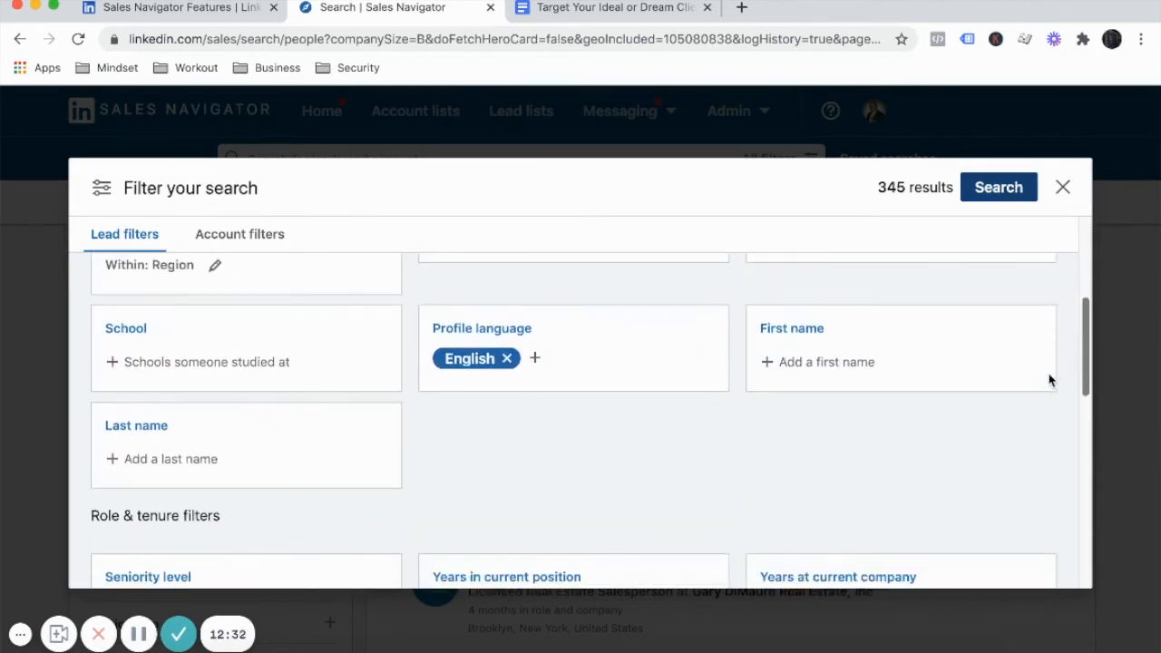
pyautogui.scroll(-2, 1034, 424)
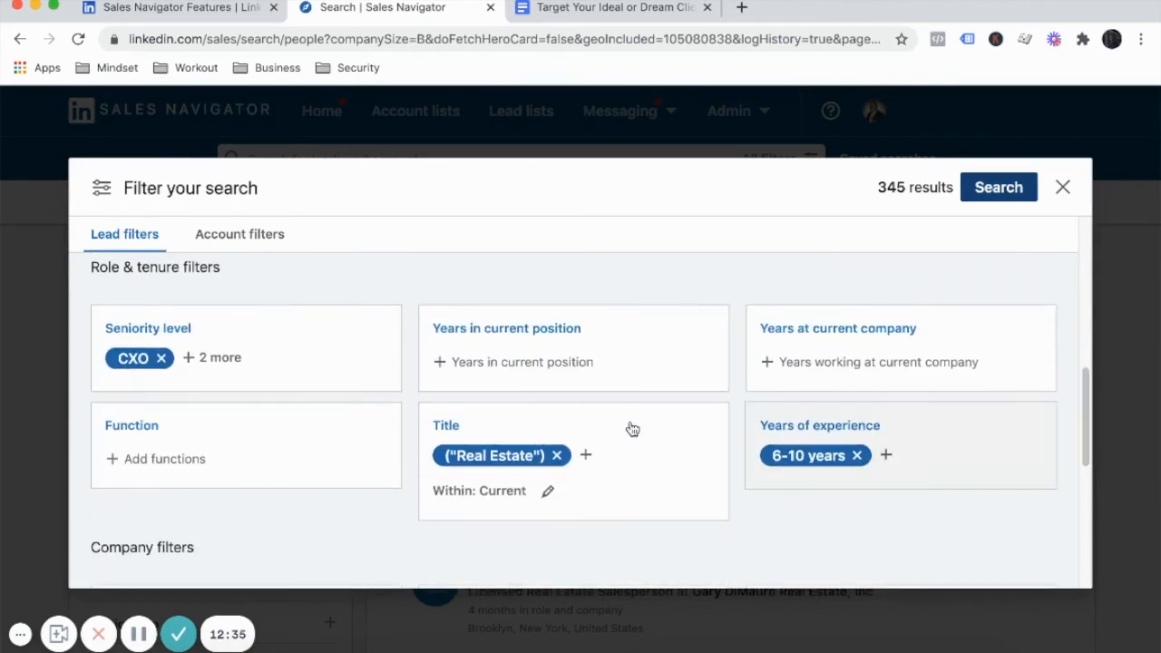
pyautogui.click(544, 461)
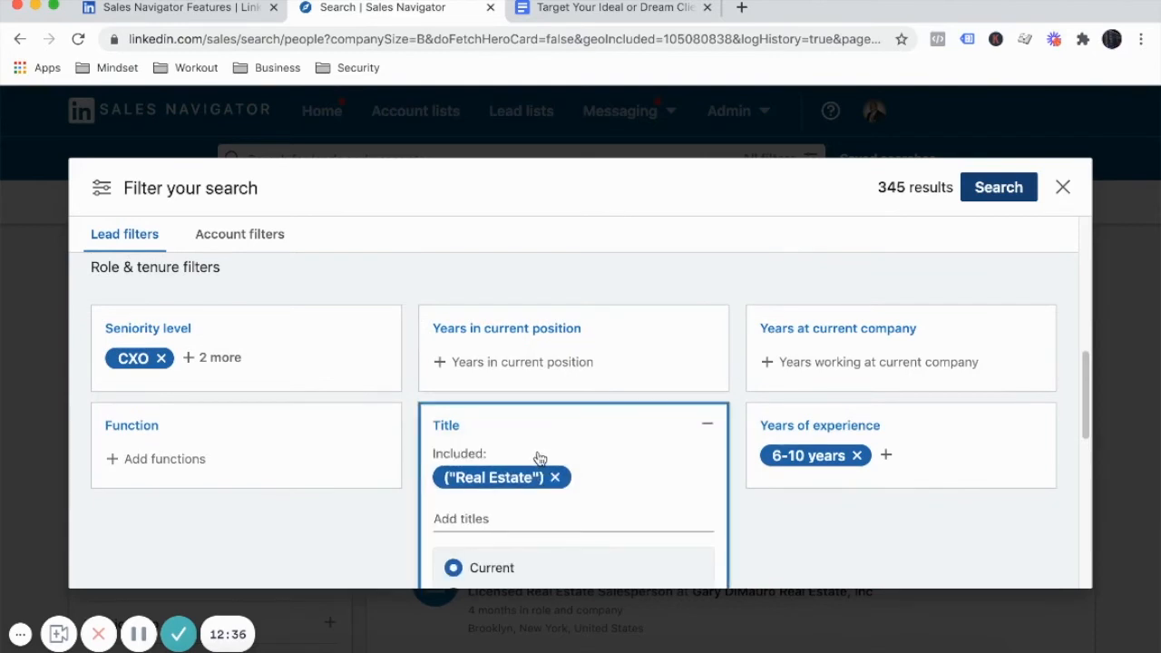
pyautogui.click(555, 476)
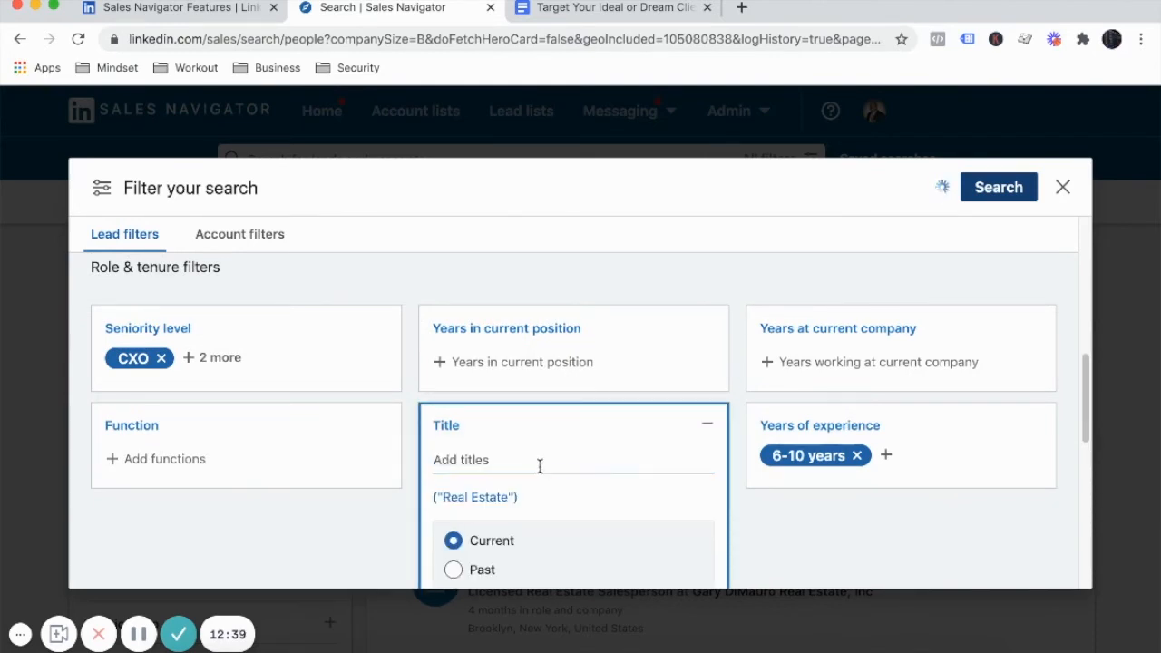
# Include ((“Real Estate”) AND NOT (“Real Estate Broker”)) as the current title filter and run the search.
pyautogui.write('("Real Estate") AND NOT ("Real Estate Broker")')
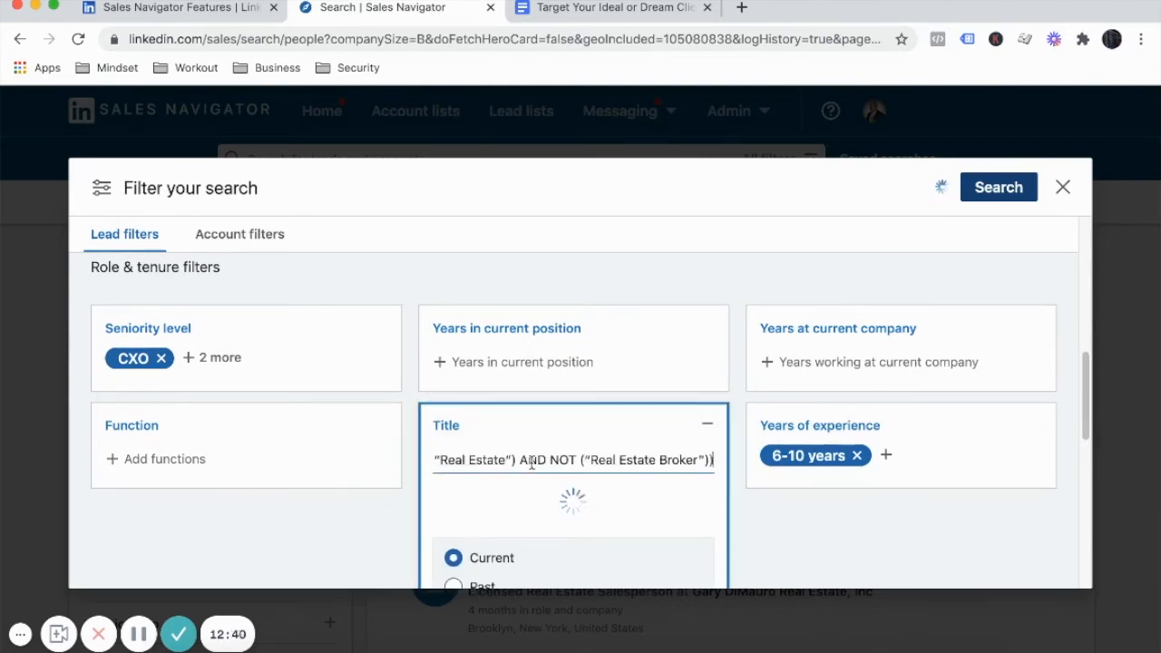
pyautogui.press('Return')
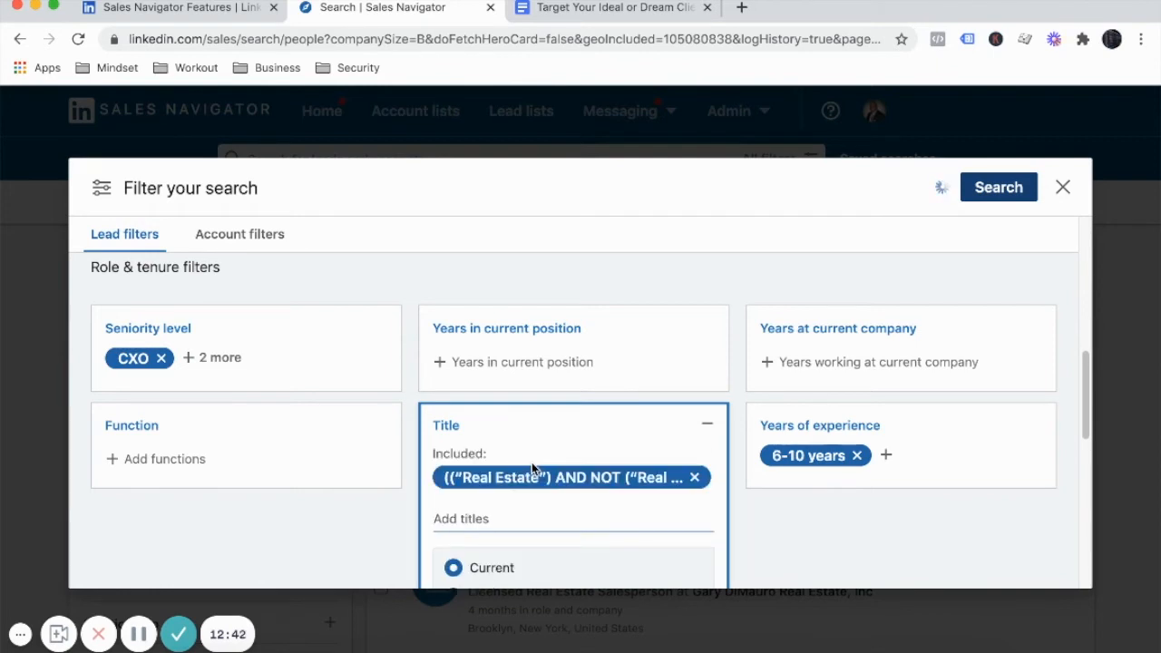
pyautogui.click(532, 468)
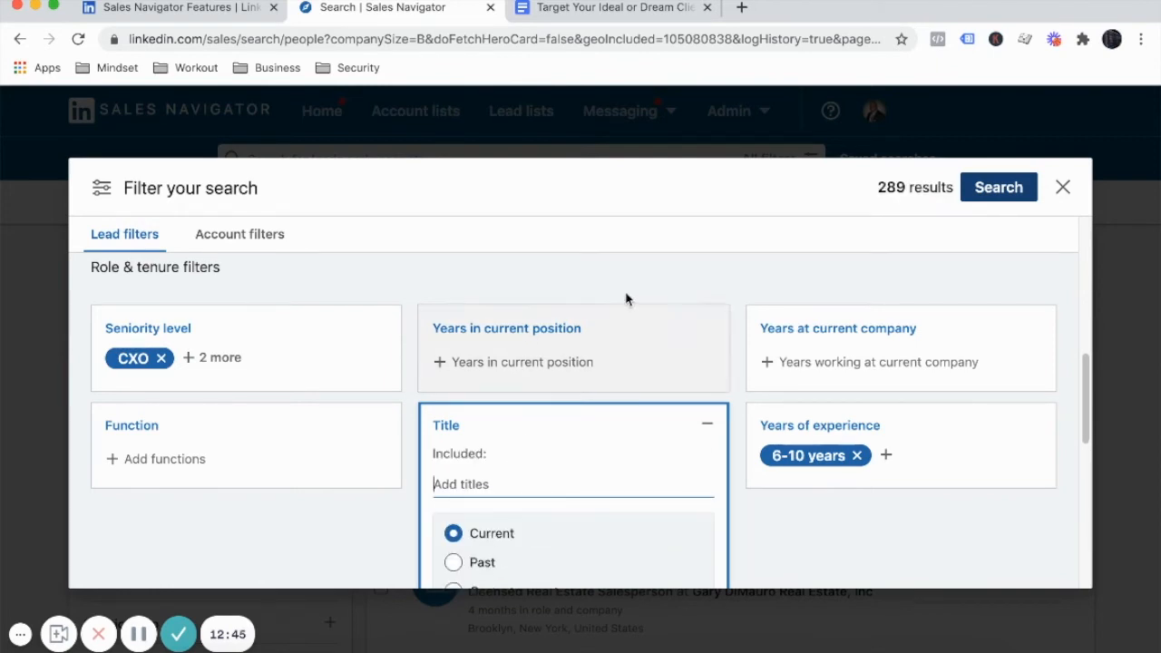
pyautogui.click(975, 193)
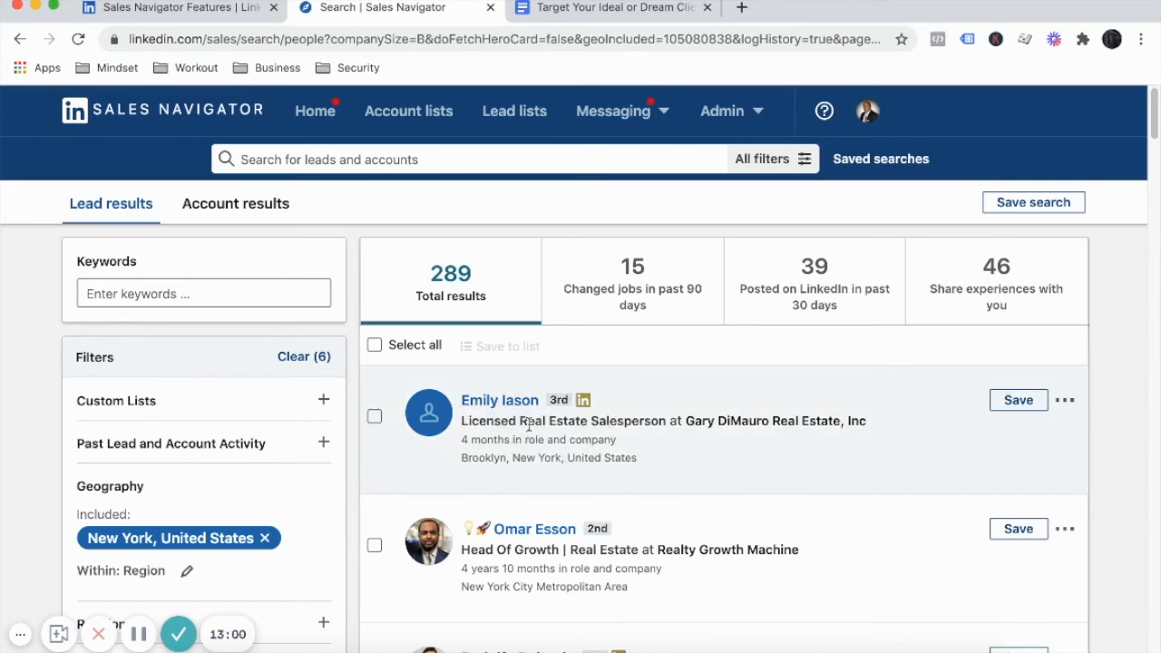
# Review the refined lead results, checking which job titles and companies remain with real estate brokers excluded.
pyautogui.scroll(-2, 601, 454)
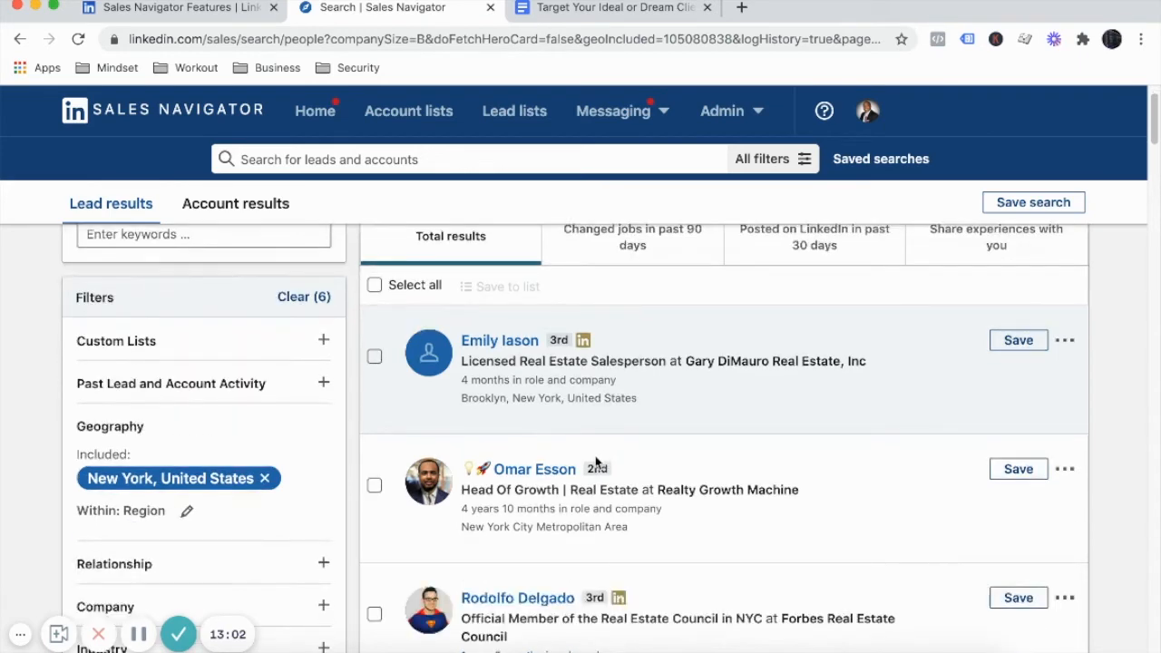
pyautogui.scroll(-2, 632, 482)
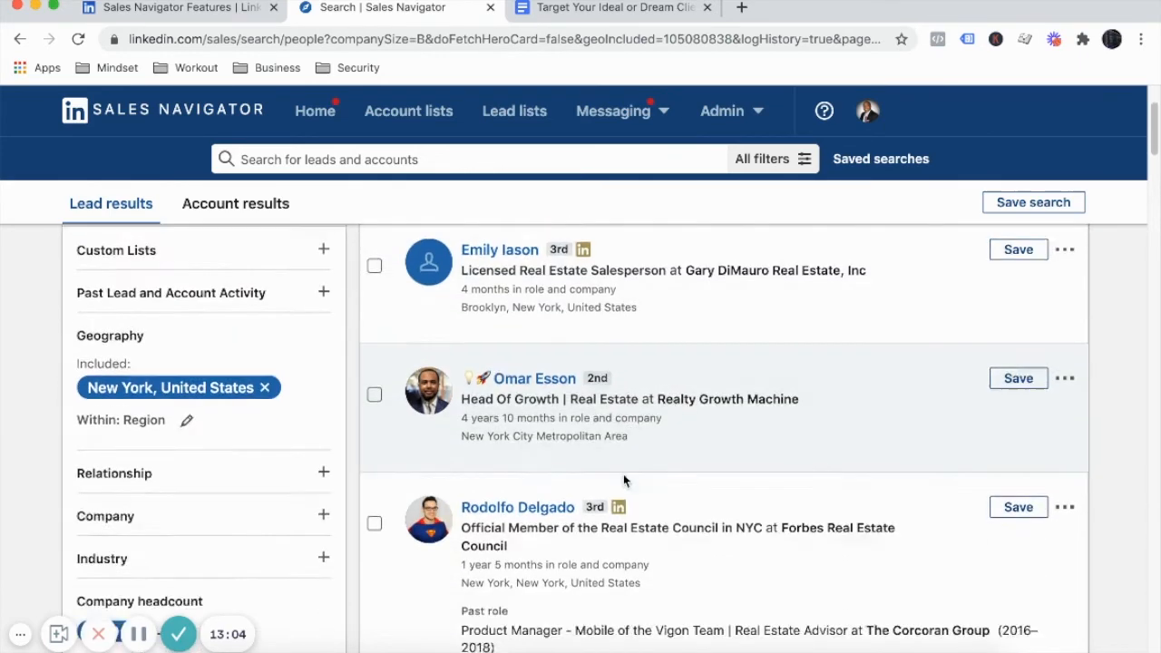
pyautogui.scroll(-4, 673, 509)
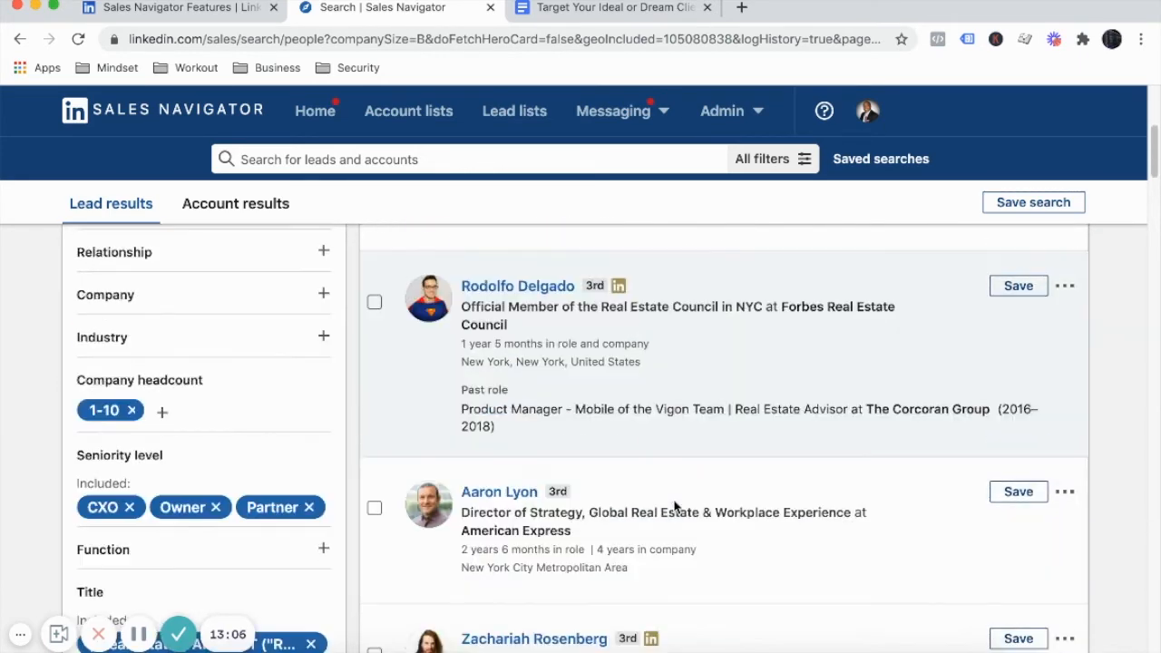
pyautogui.scroll(-4, 669, 535)
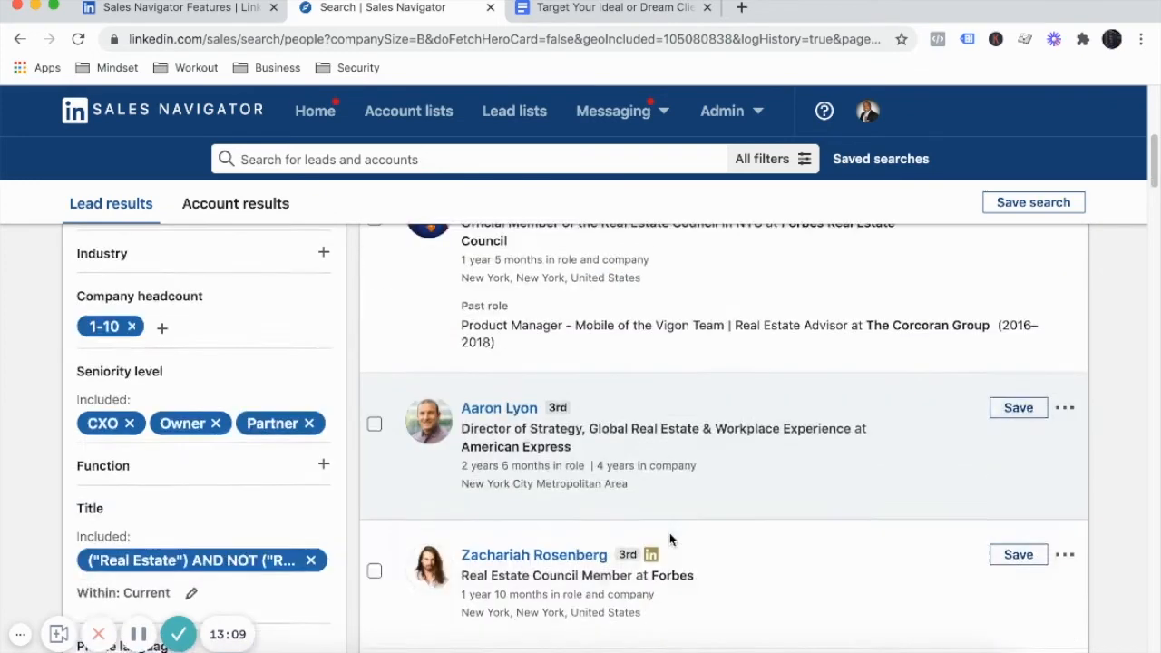
pyautogui.scroll(-9, 583, 561)
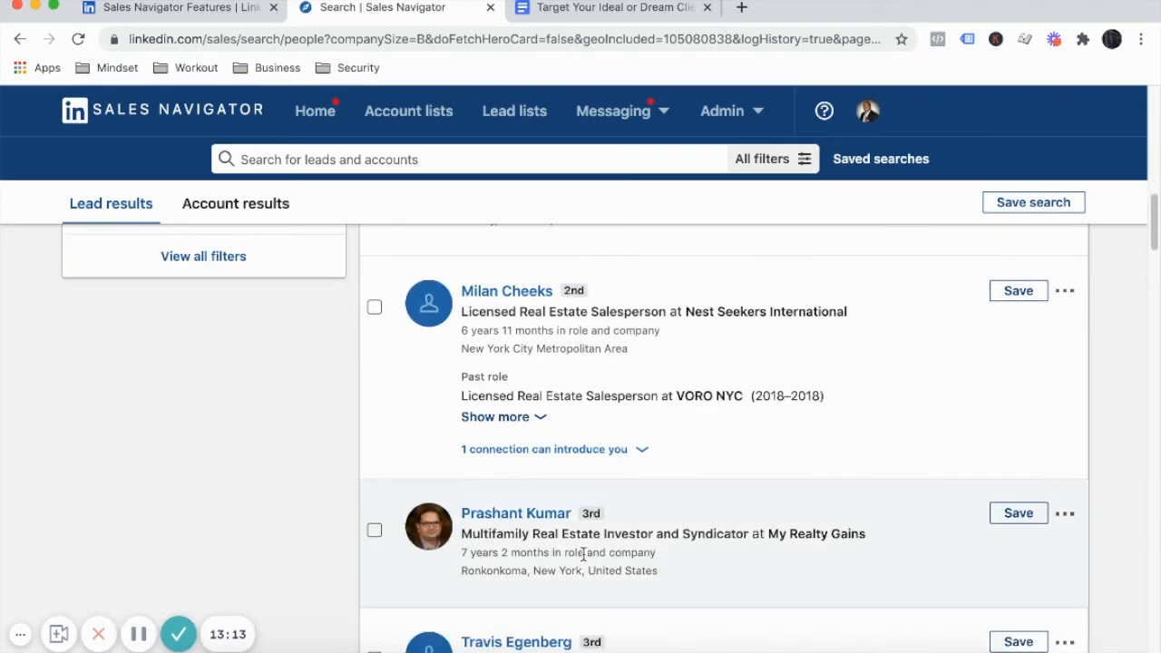
pyautogui.scroll(-5, 583, 555)
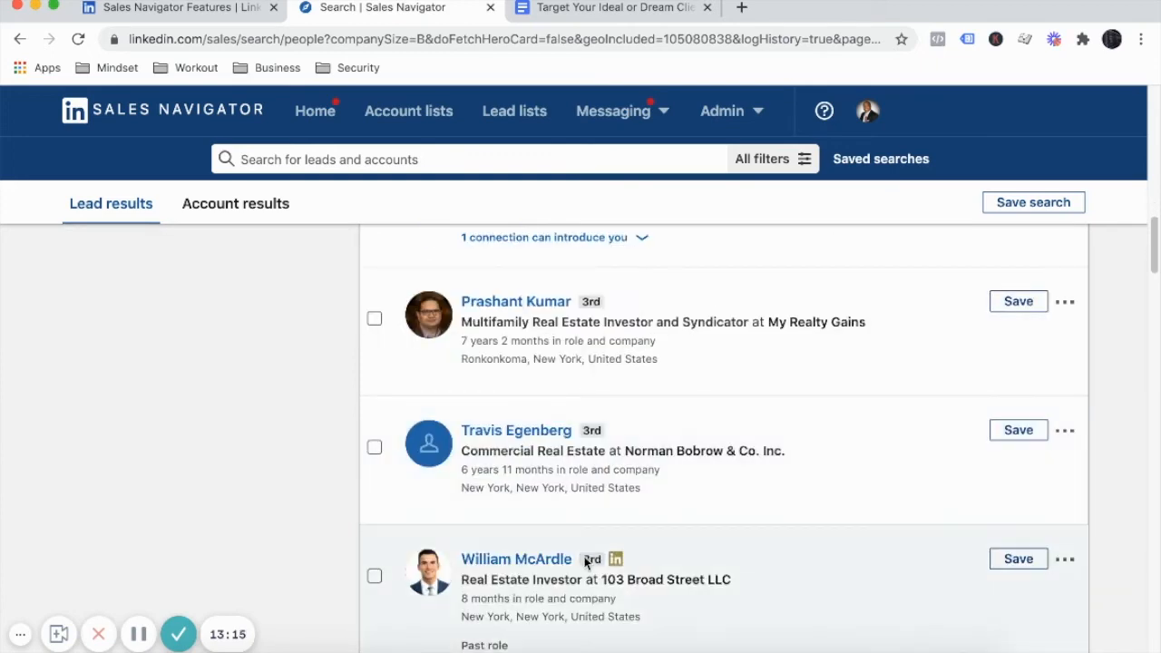
pyautogui.scroll(-4, 583, 559)
pyautogui.scroll(-1, 581, 562)
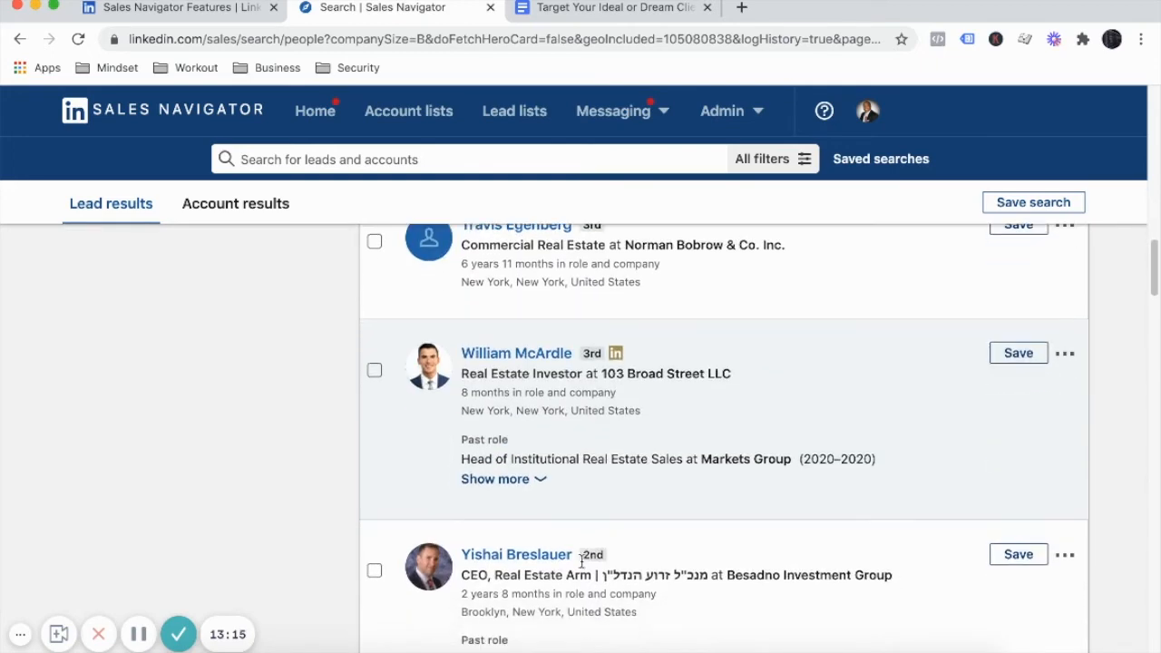
pyautogui.scroll(-9, 580, 567)
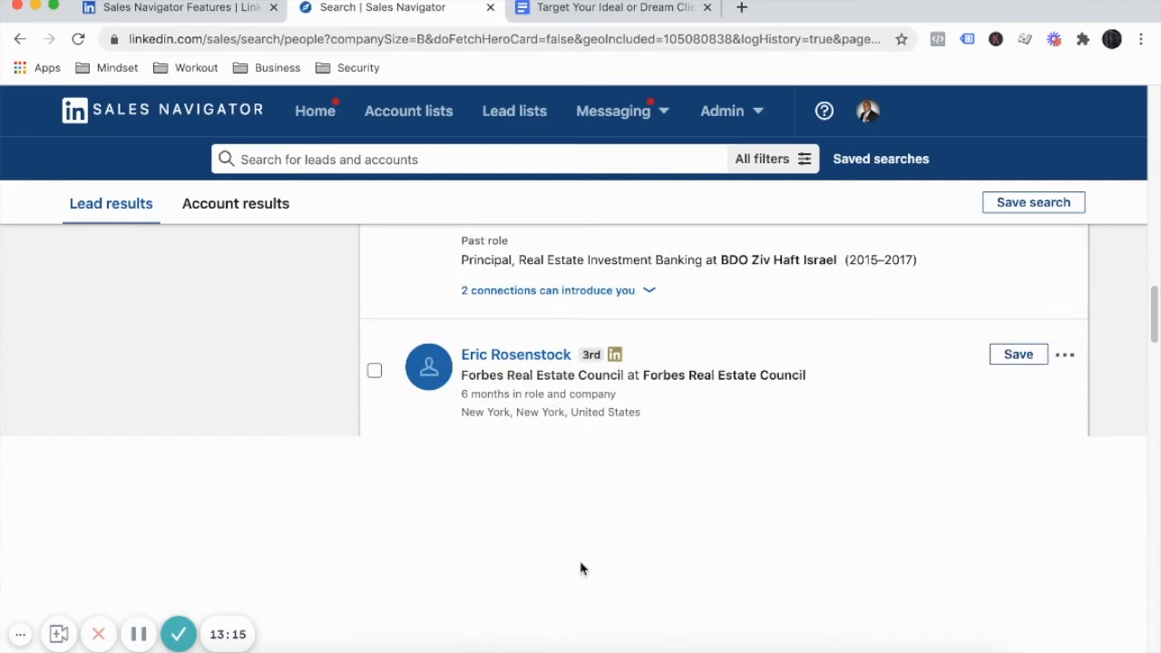
pyautogui.scroll(-6, 581, 567)
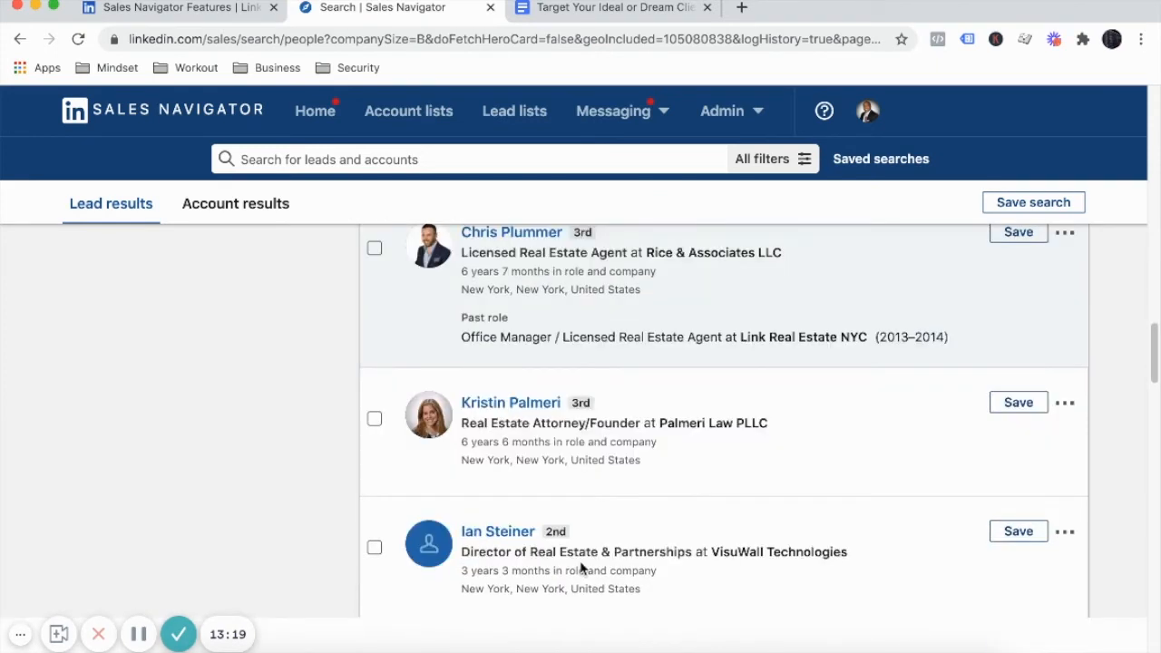
pyautogui.scroll(-9, 581, 567)
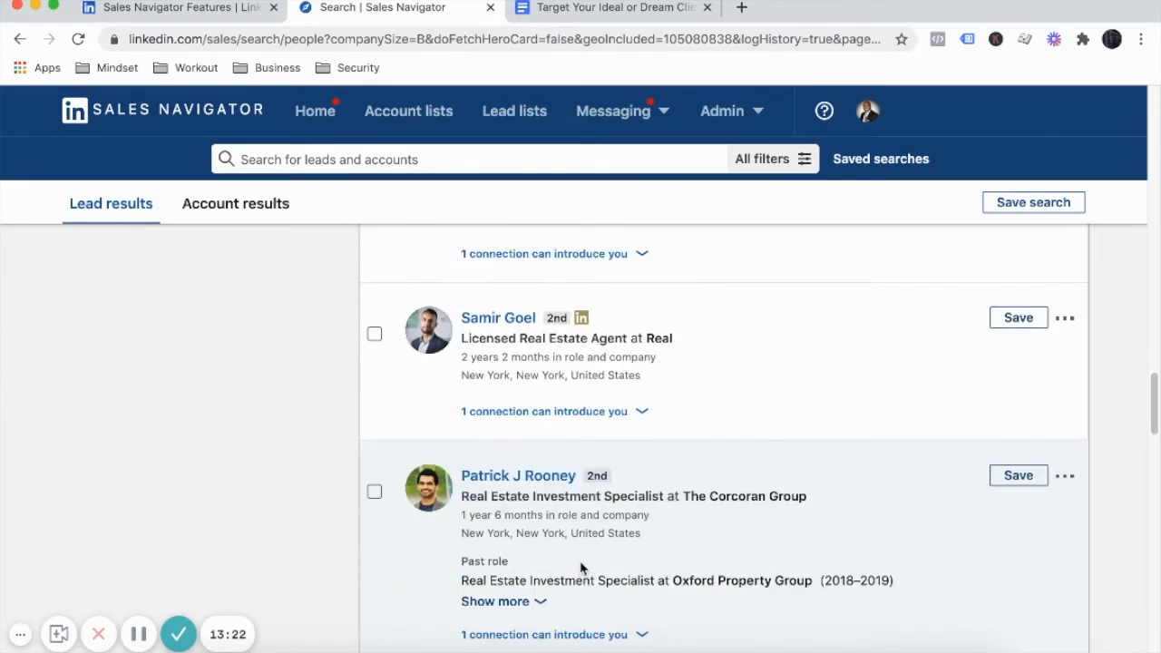
pyautogui.scroll(-8, 581, 568)
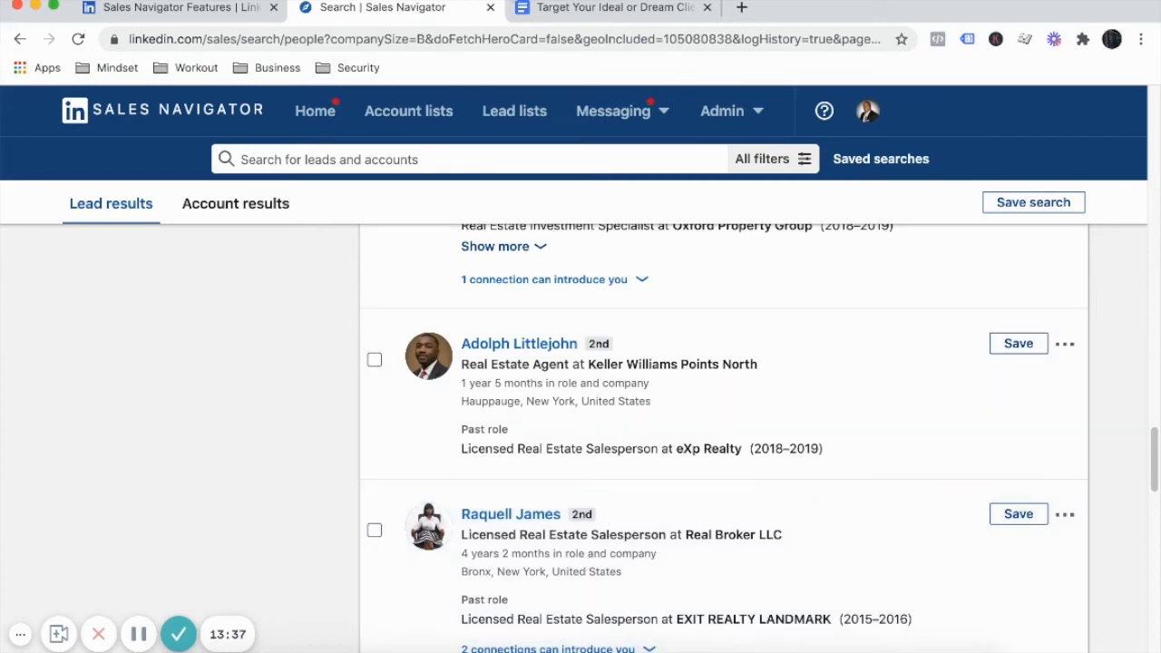
# Return to the Google Docs outline and insert (IT) after “Information technology” in the Ideal Client 2 example.
pyautogui.click(545, 11)
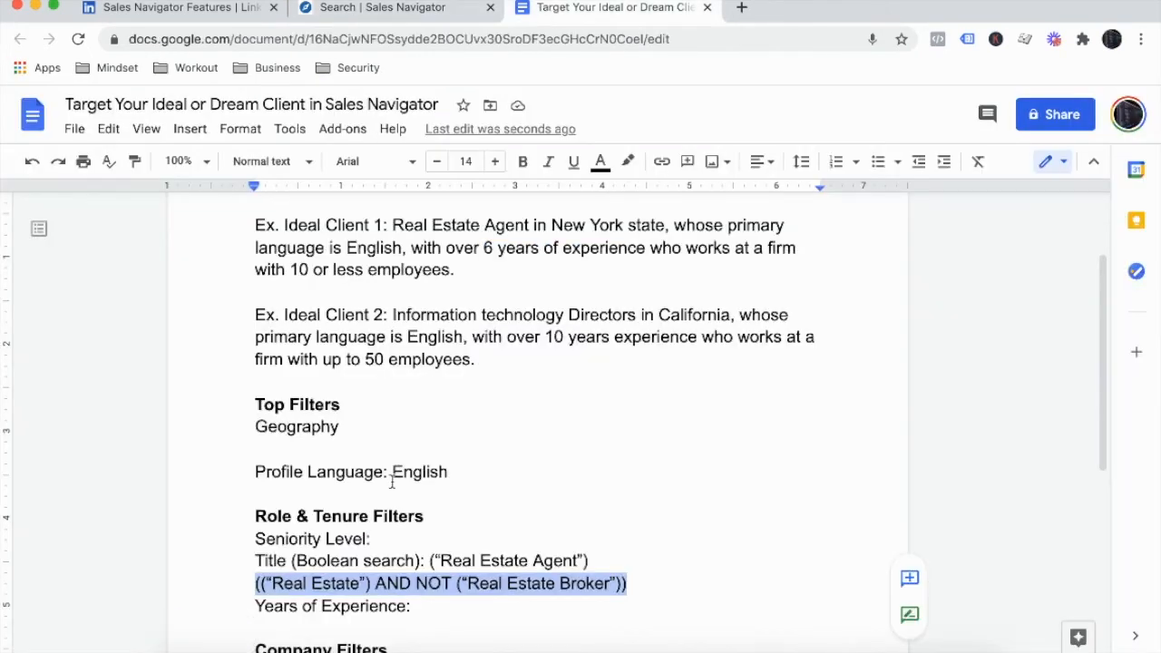
pyautogui.click(251, 585)
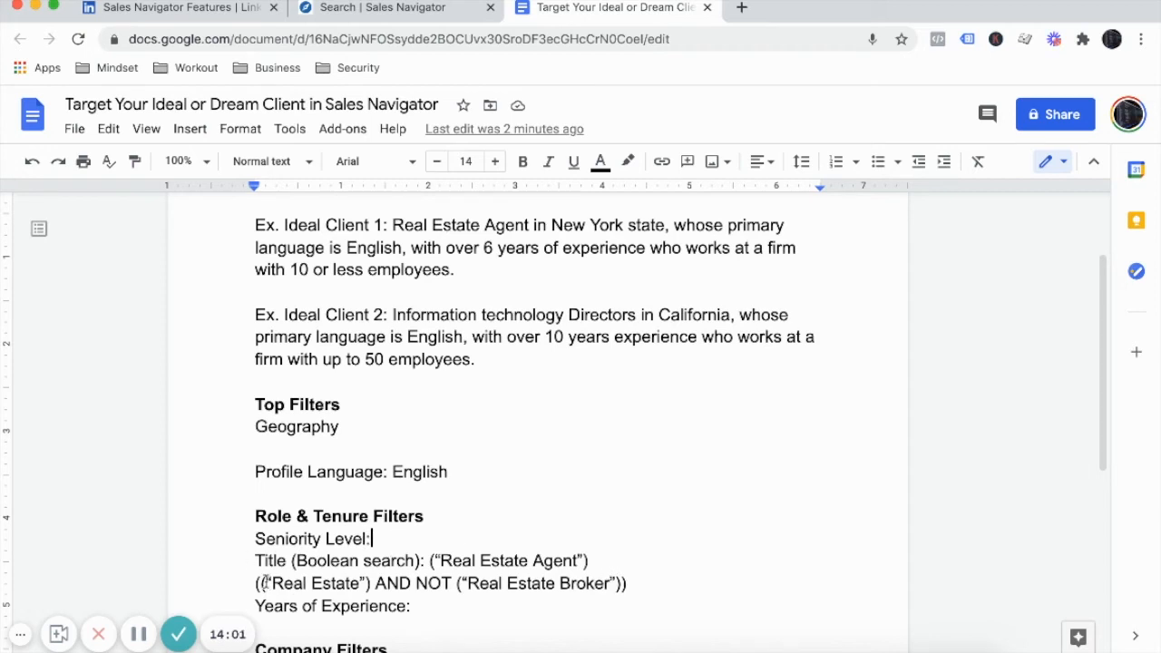
pyautogui.moveTo(256, 583); pyautogui.dragTo(331, 583)
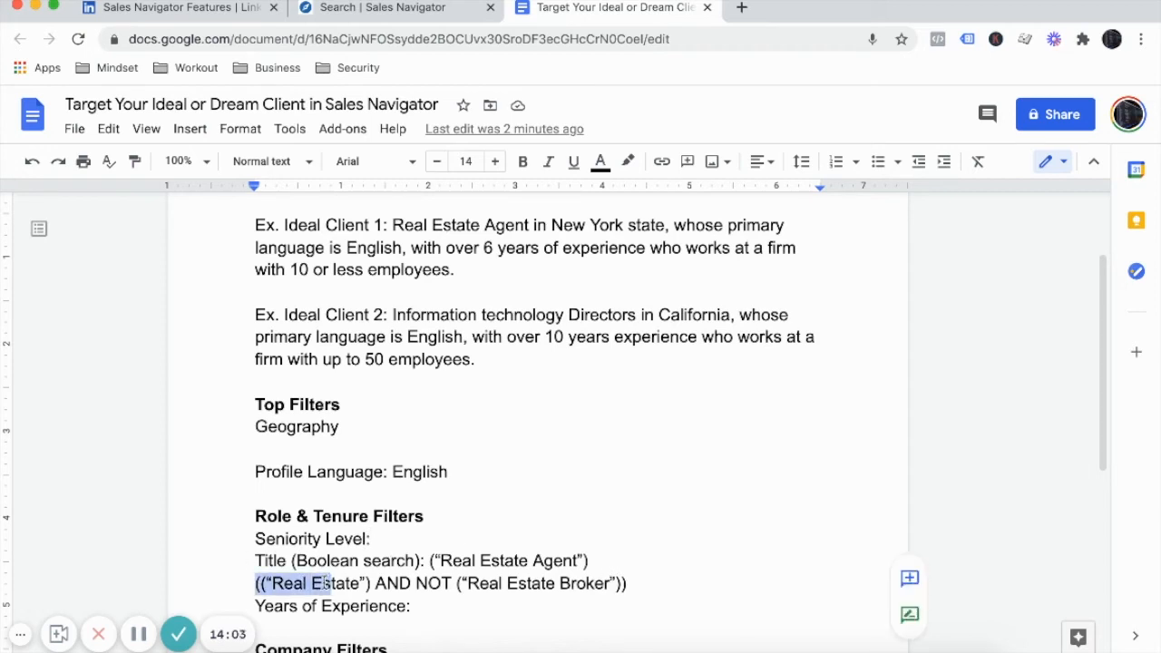
pyautogui.click(305, 583)
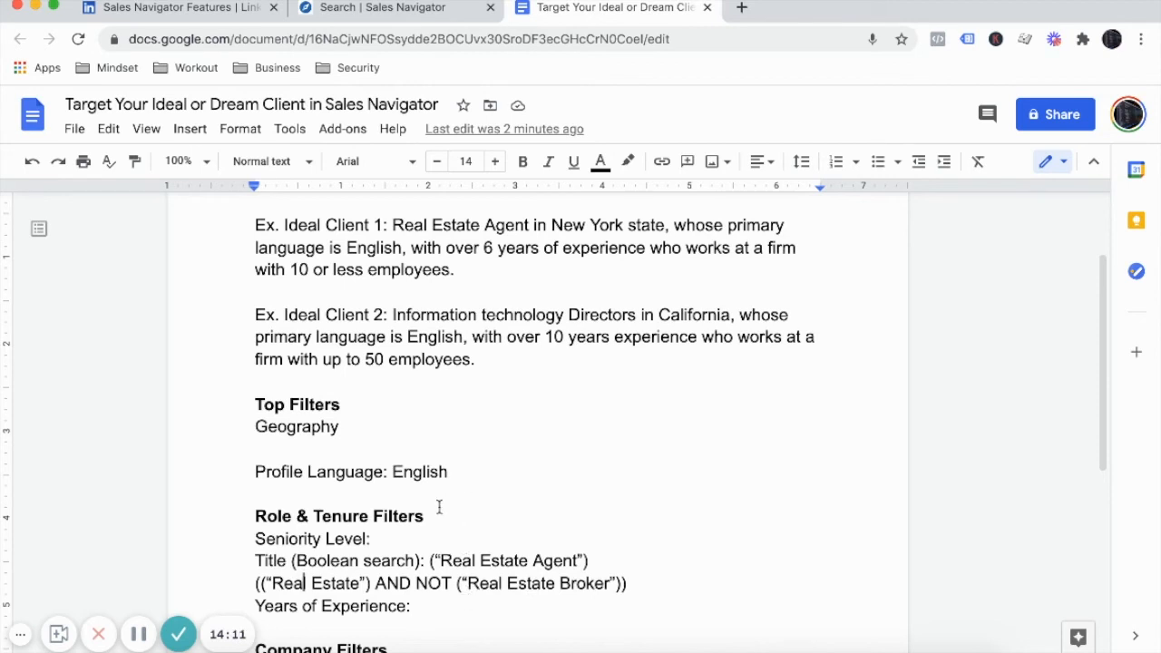
pyautogui.scroll(2, 438, 513)
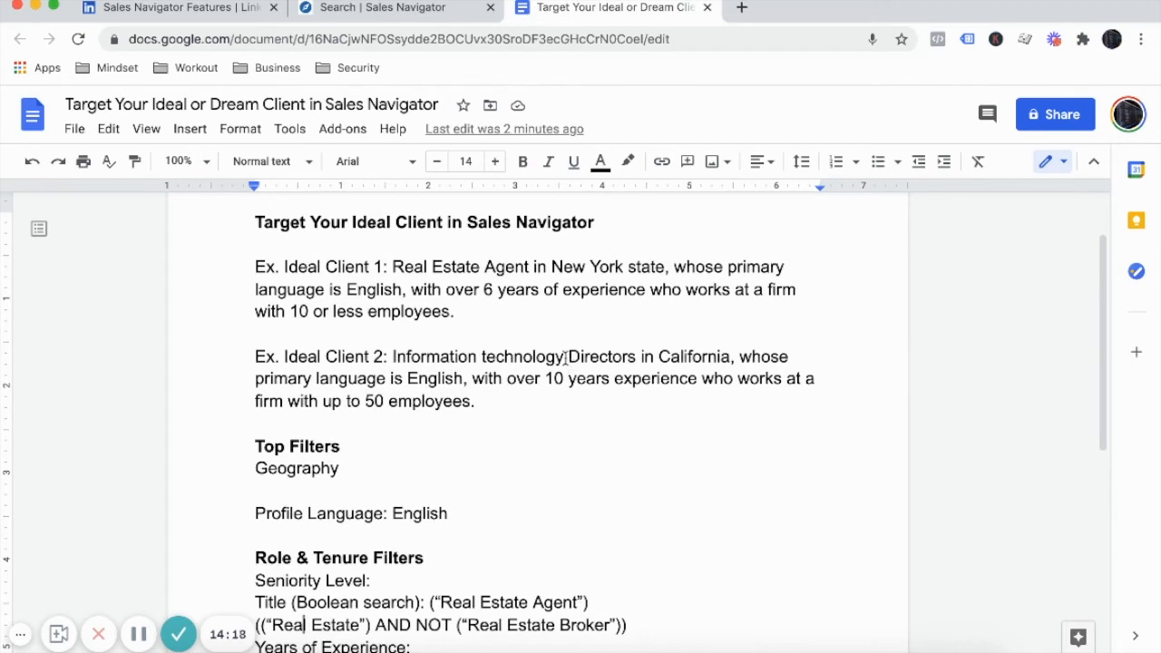
pyautogui.write('(IT)')
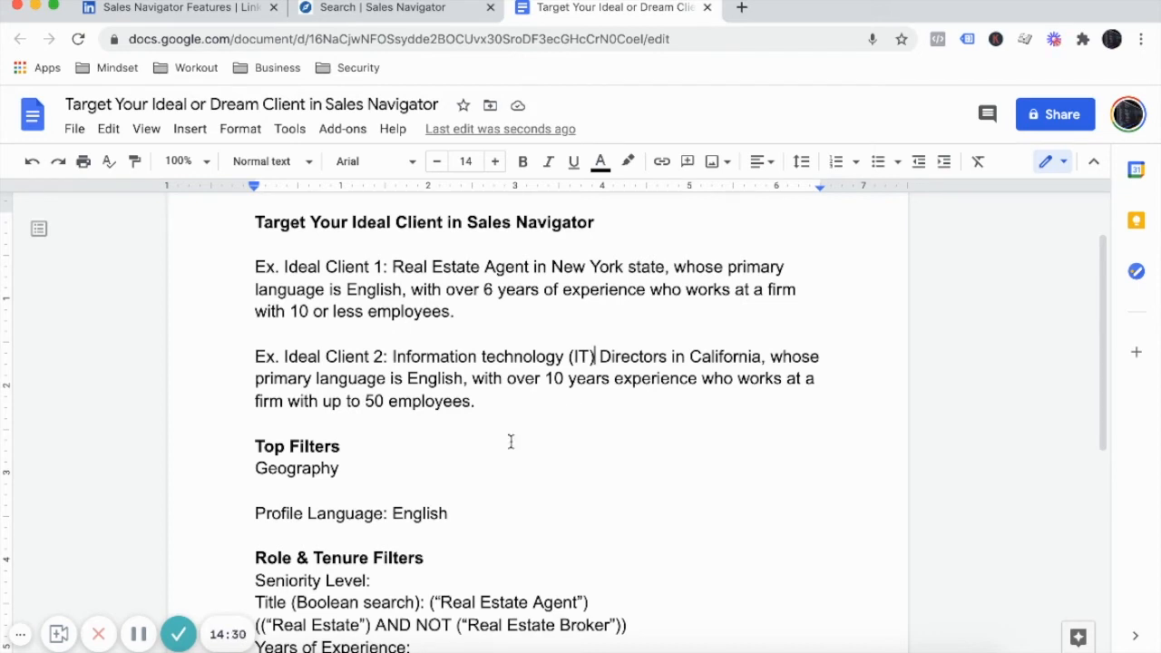
# Switch to Sales Navigator and replace the New York geography filter with California, United States.
pyautogui.click(409, 9)
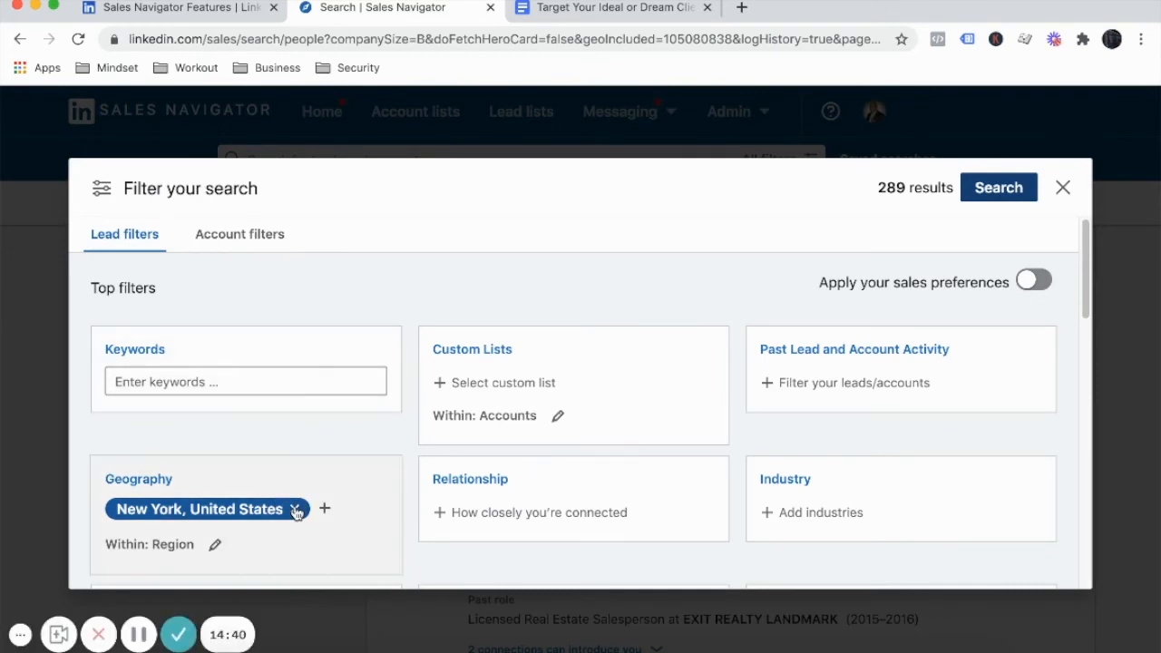
pyautogui.click(266, 514)
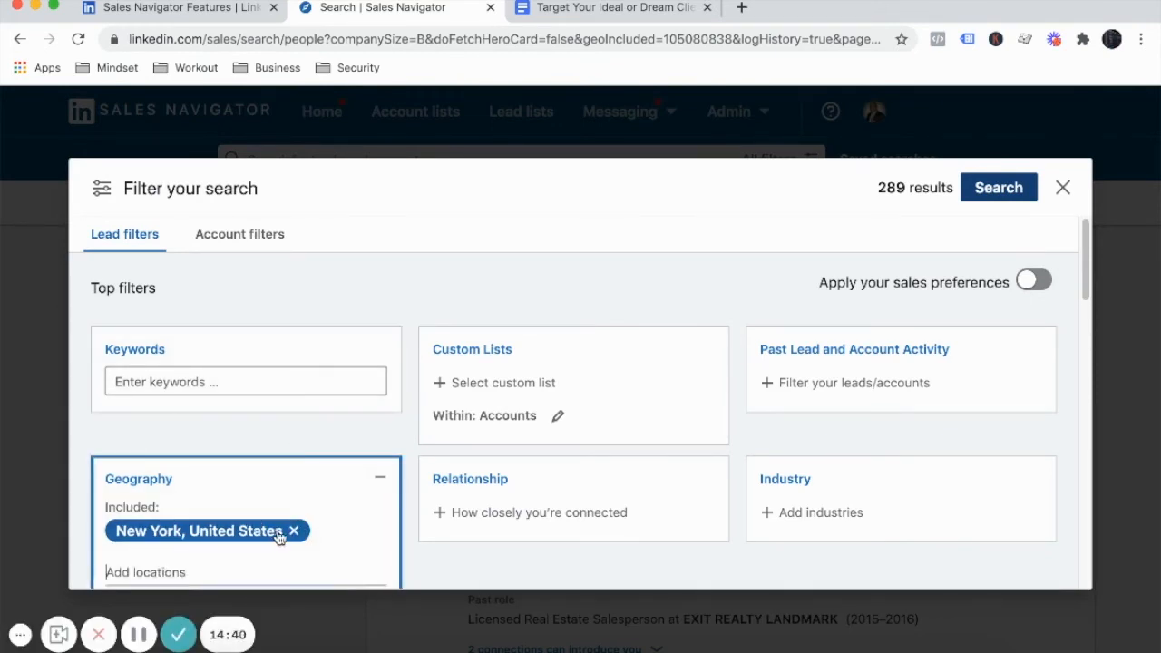
pyautogui.scroll(-1, 275, 529)
pyautogui.click(293, 522)
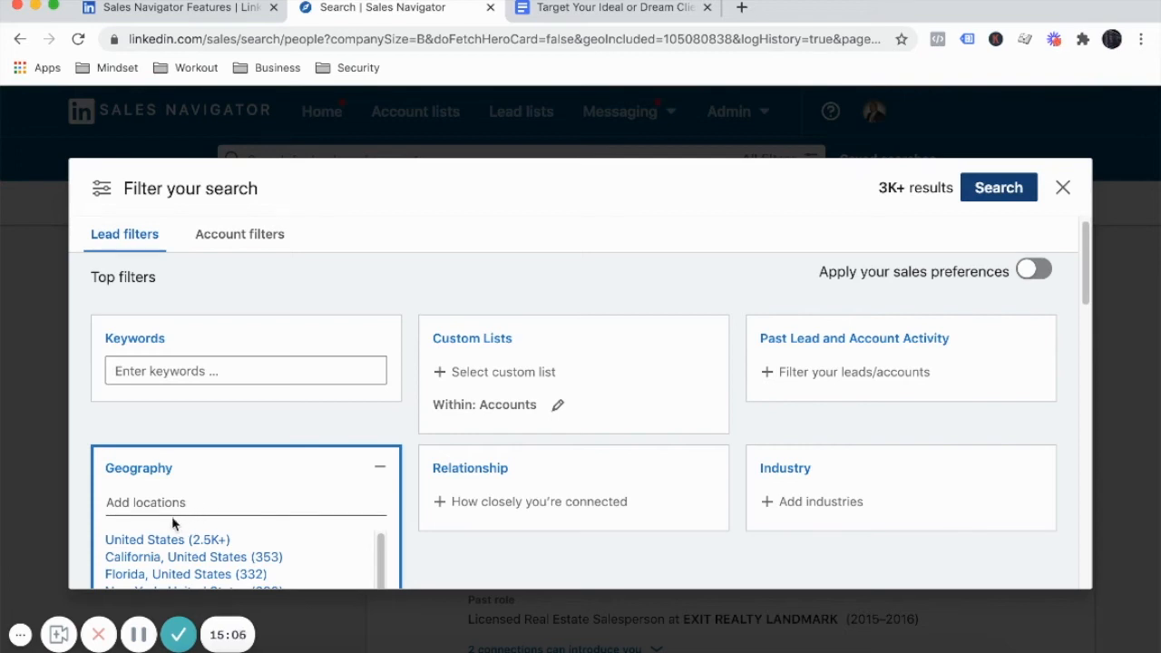
pyautogui.click(148, 555)
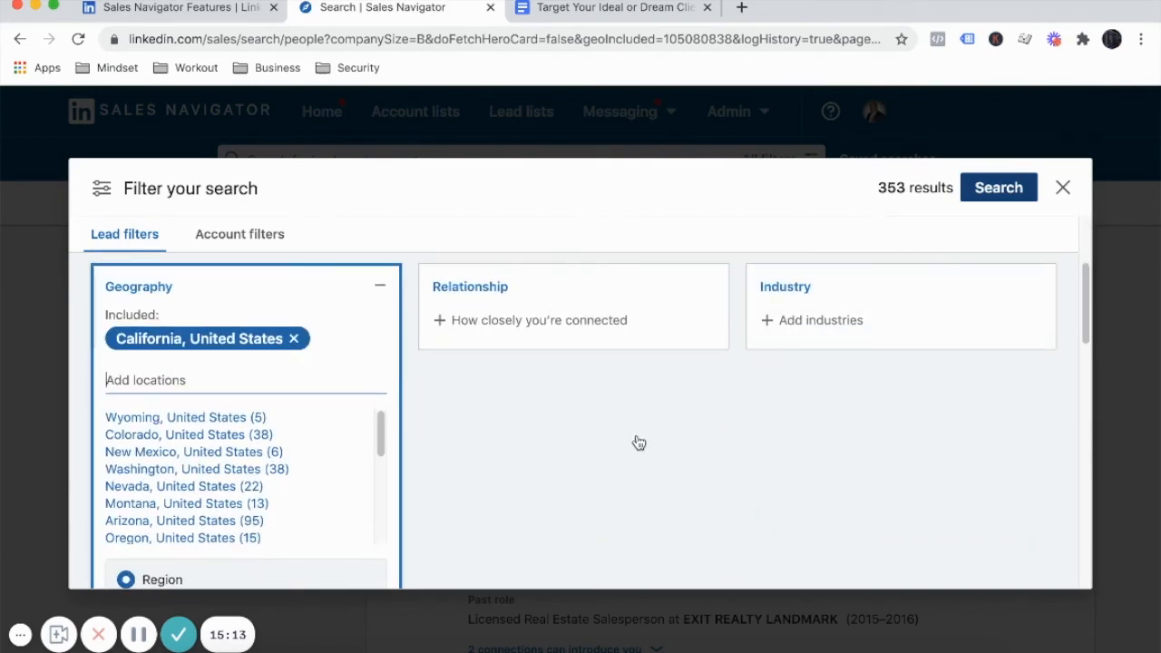
# Add Director to the seniority level filter and remove CXO, Partner and Owner from it.
pyautogui.scroll(2, 644, 454)
pyautogui.scroll(2, 650, 470)
pyautogui.scroll(-6, 650, 468)
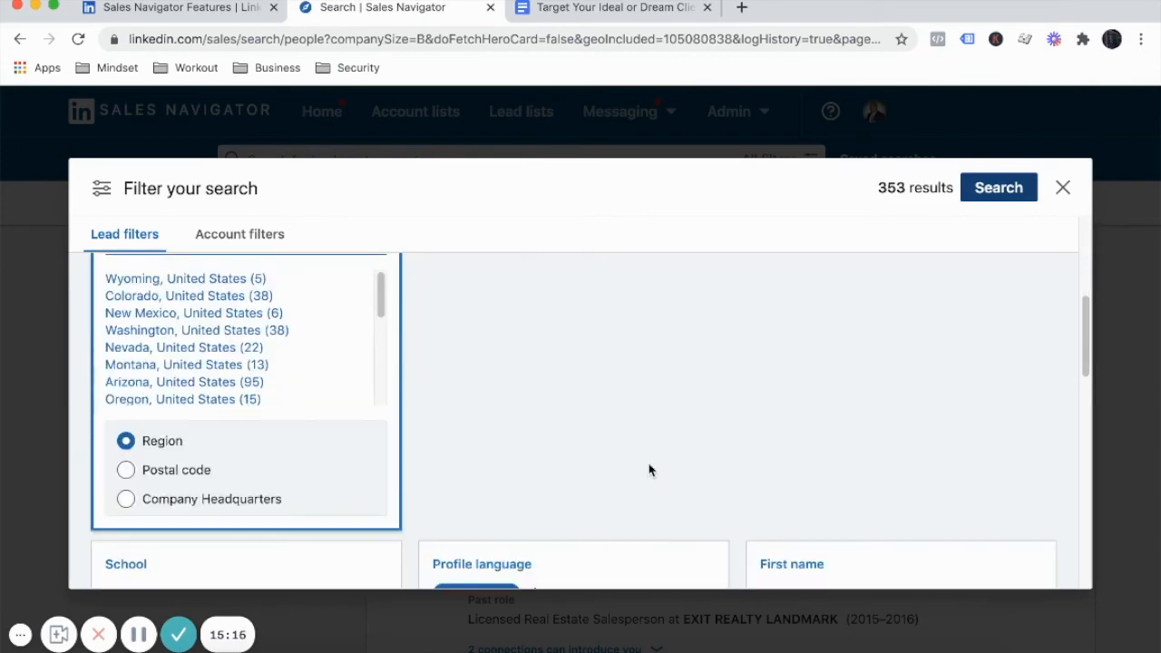
pyautogui.scroll(-1, 635, 476)
pyautogui.scroll(-4, 535, 502)
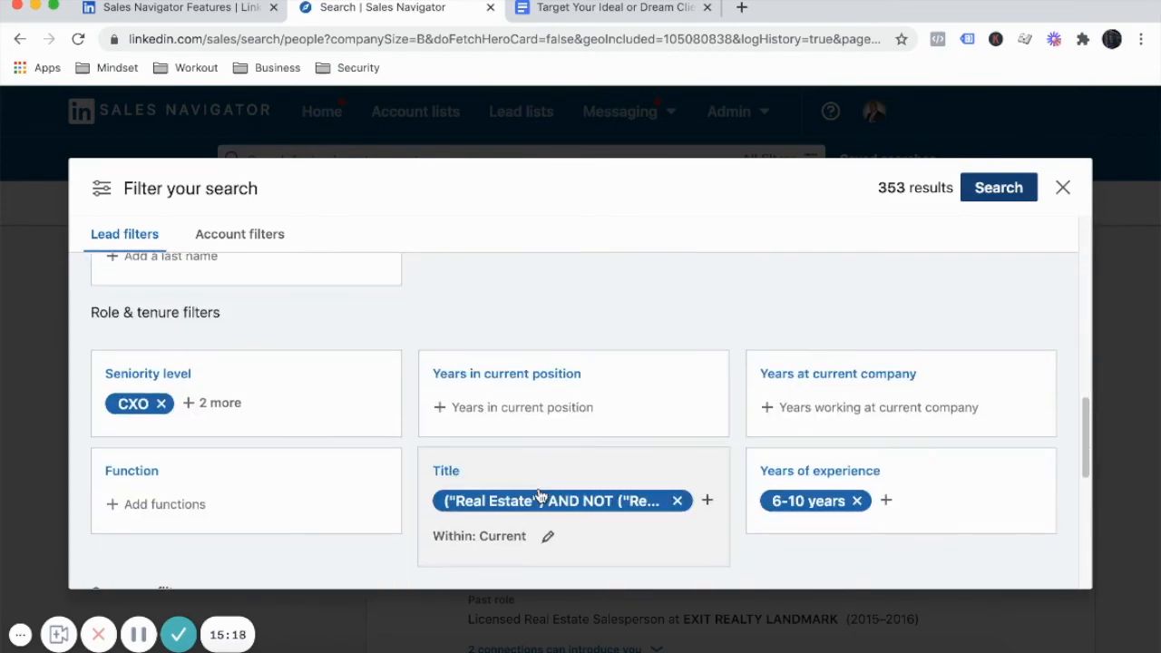
pyautogui.click(224, 405)
pyautogui.scroll(-1, 262, 445)
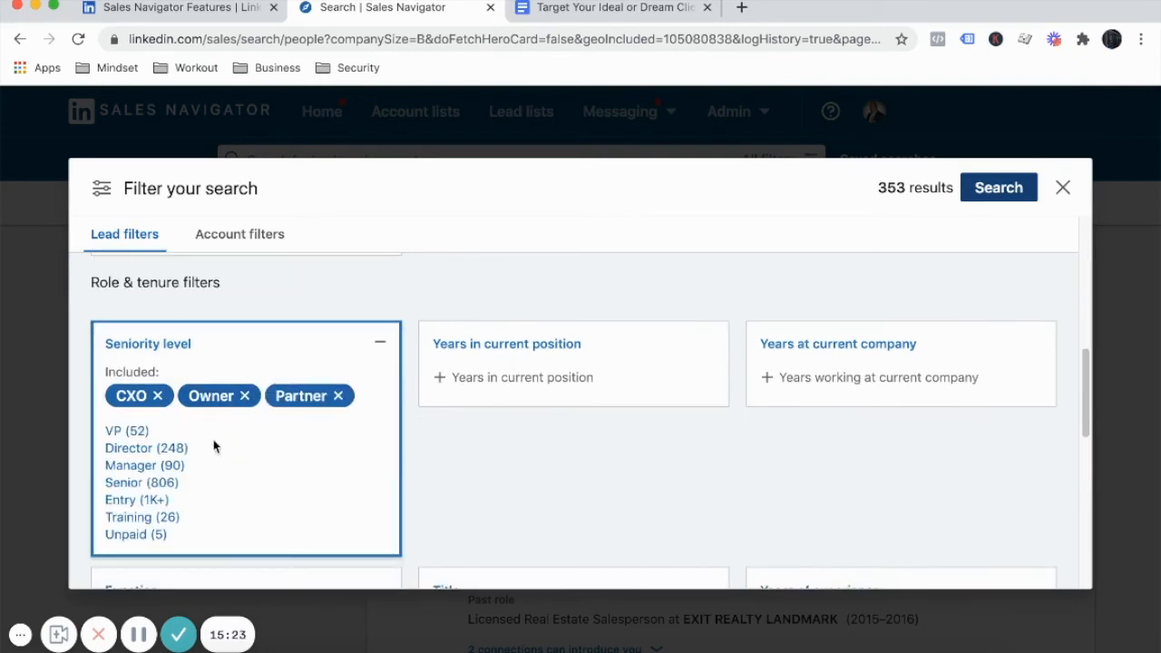
pyautogui.click(147, 448)
pyautogui.click(158, 396)
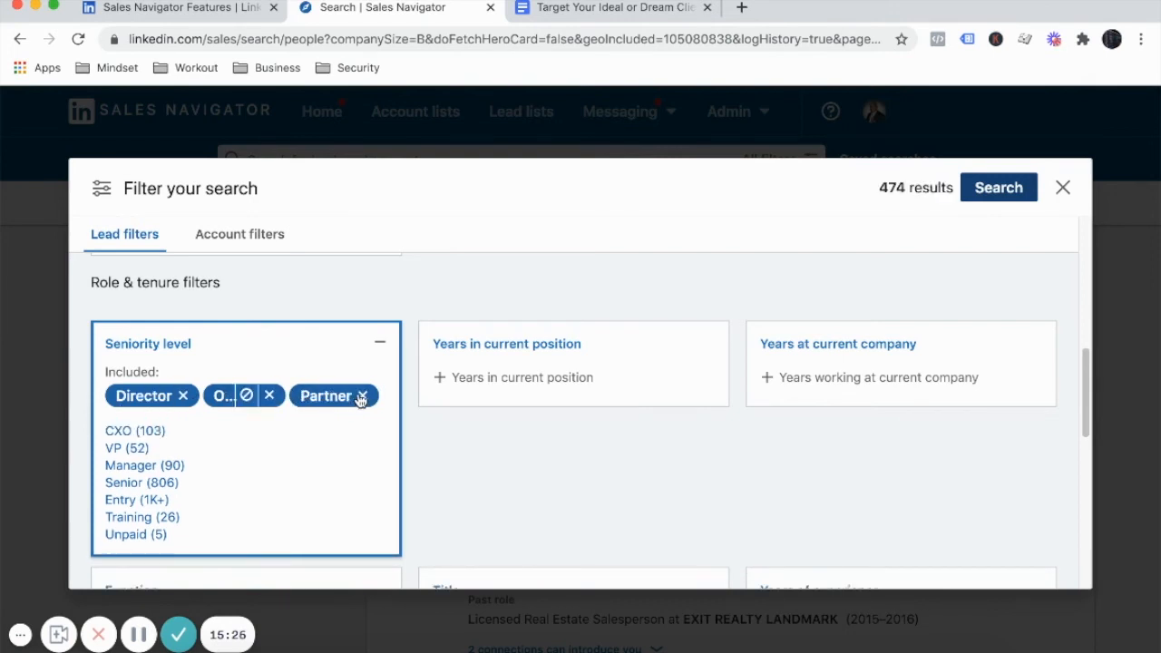
pyautogui.click(305, 399)
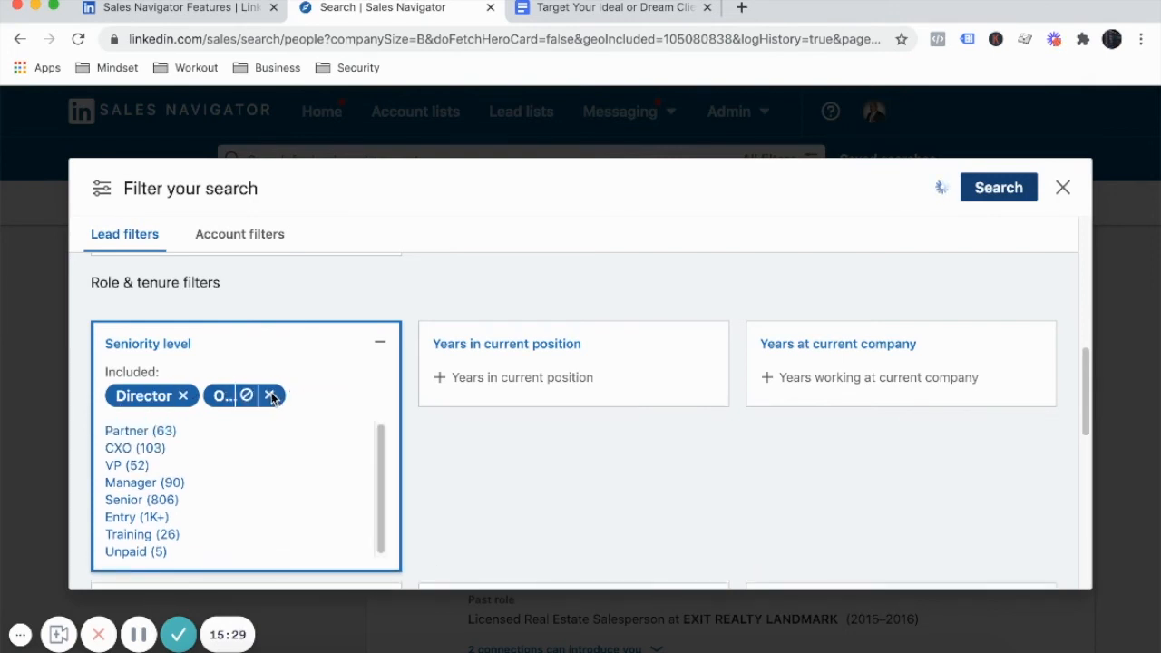
pyautogui.click(272, 396)
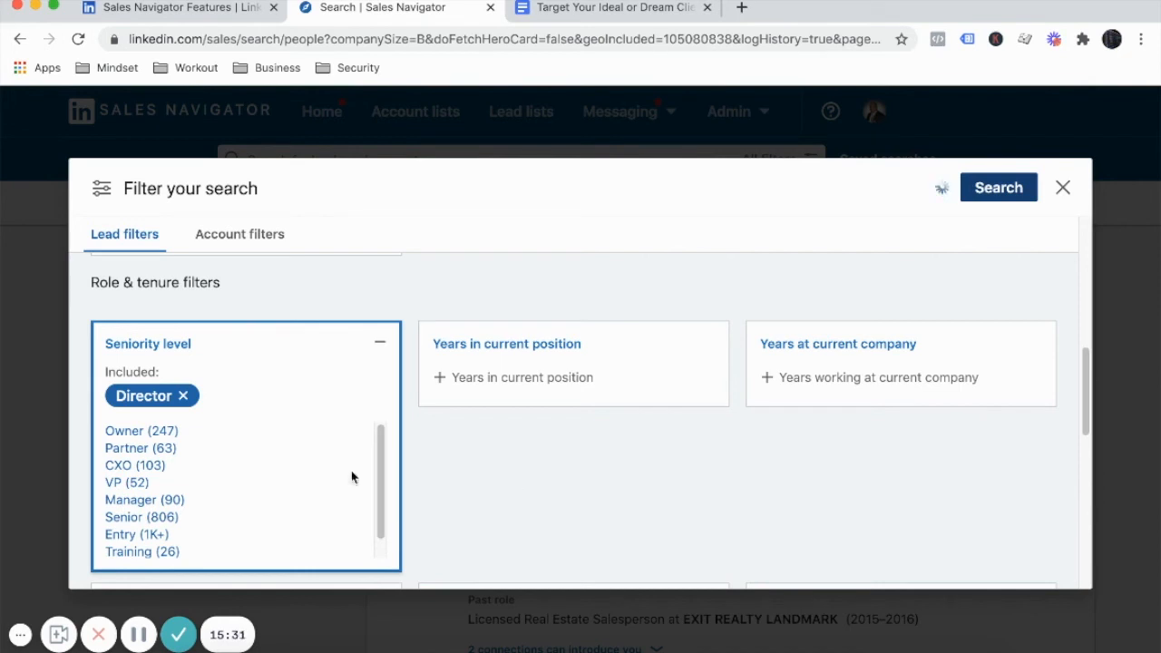
# Include Partner, CXO and VP in the seniority level filter alongside Director.
pyautogui.click(149, 451)
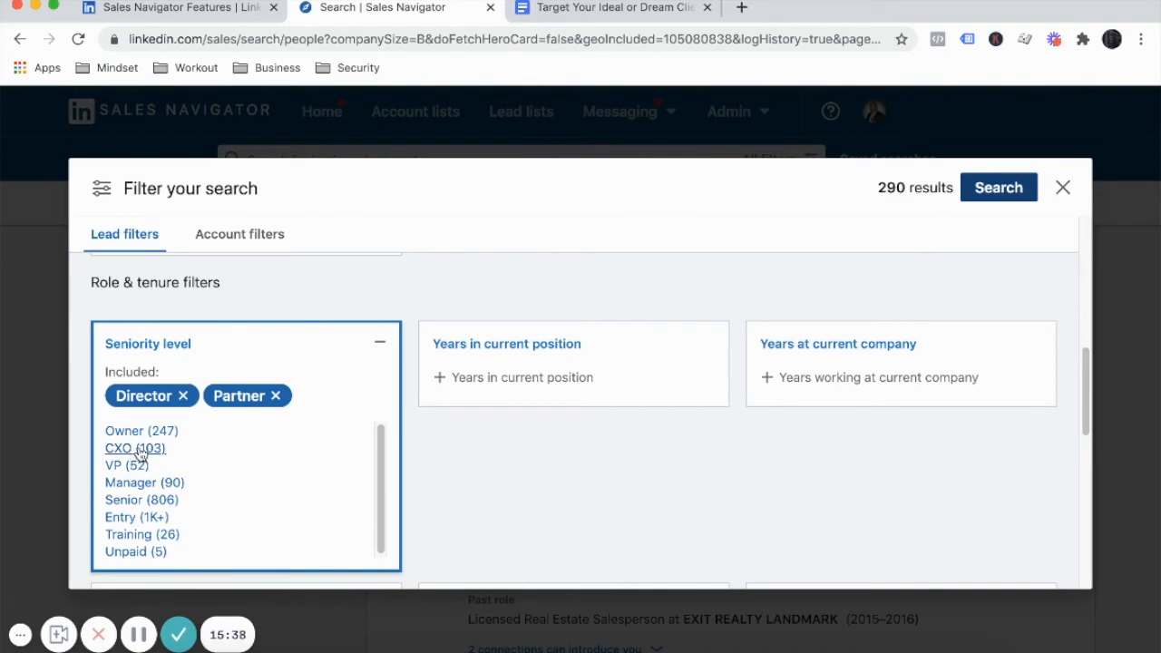
pyautogui.click(136, 450)
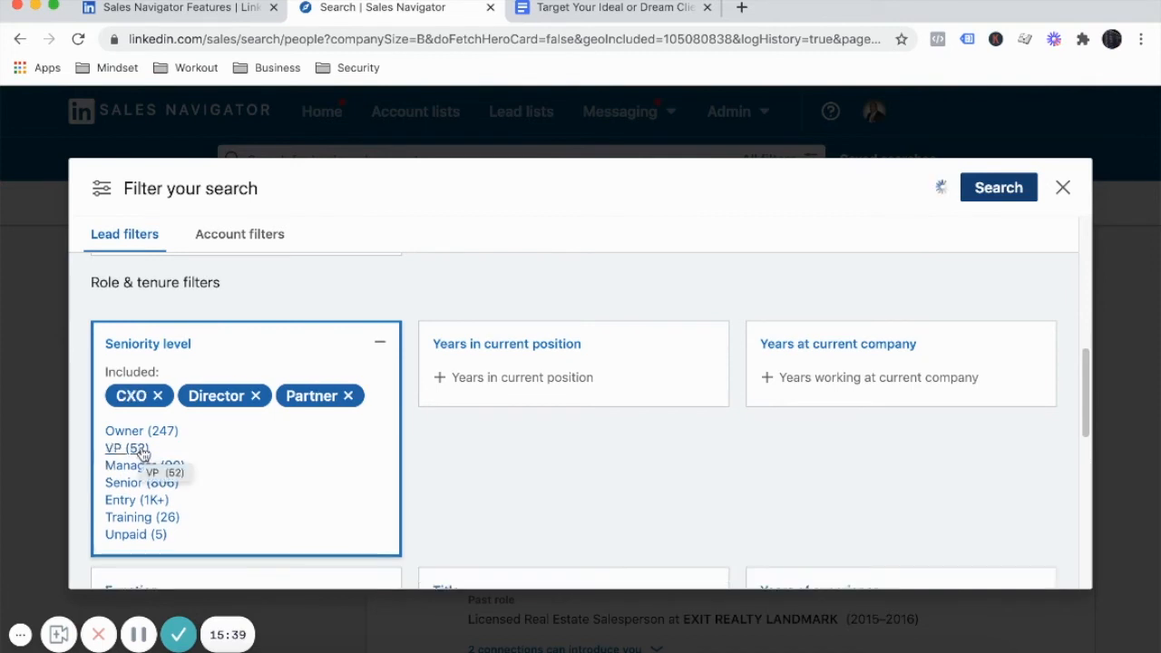
pyautogui.click(132, 450)
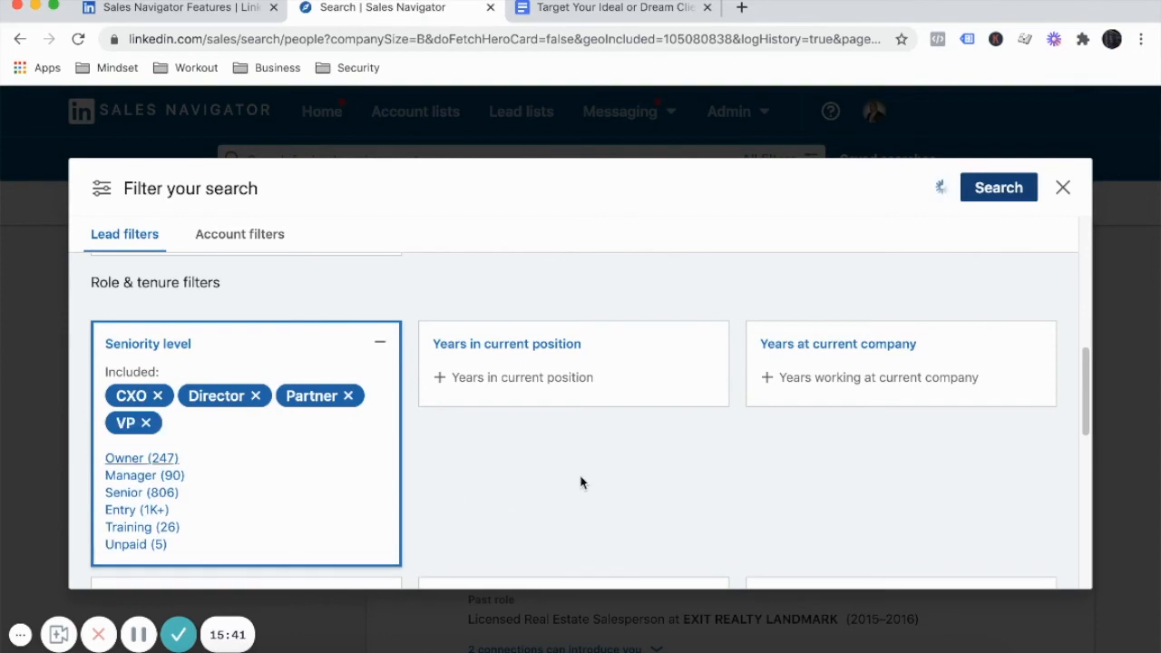
pyautogui.click(609, 492)
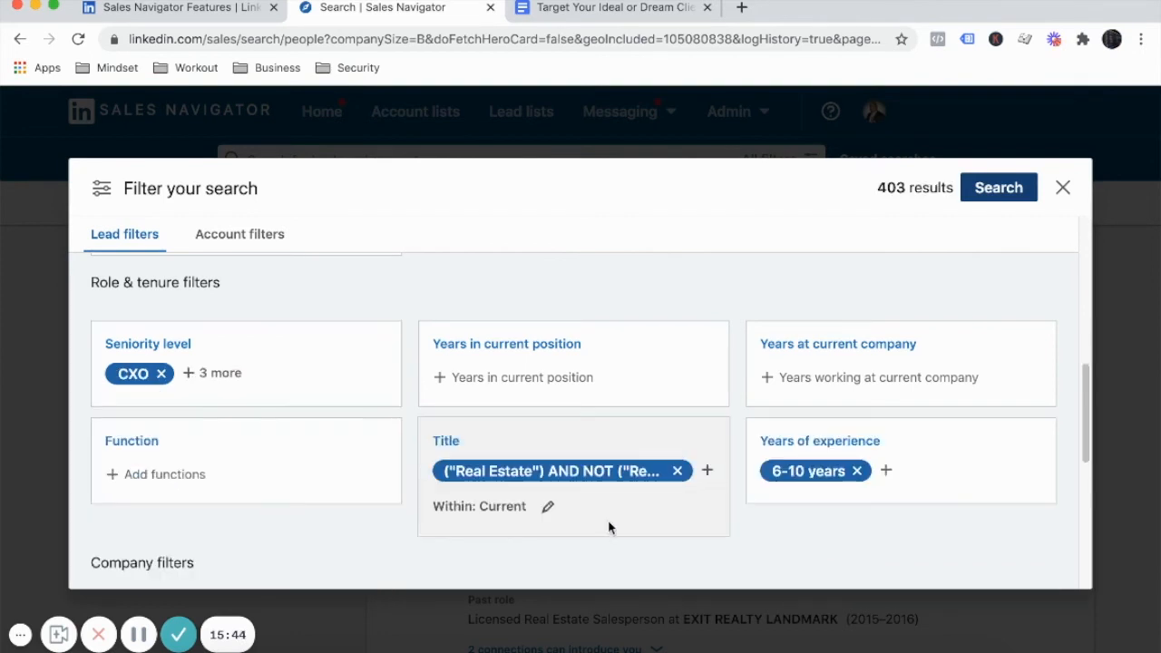
# Remove the real estate Boolean title filter and set the years of experience filter to More than 10 years.
pyautogui.click(673, 469)
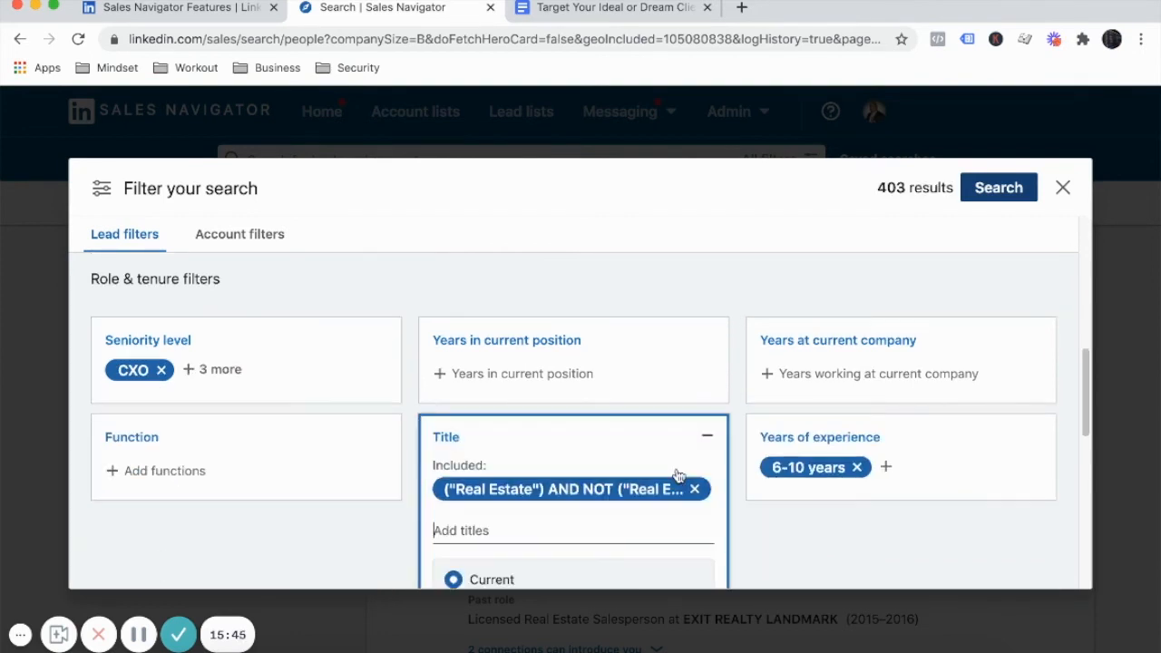
pyautogui.click(857, 467)
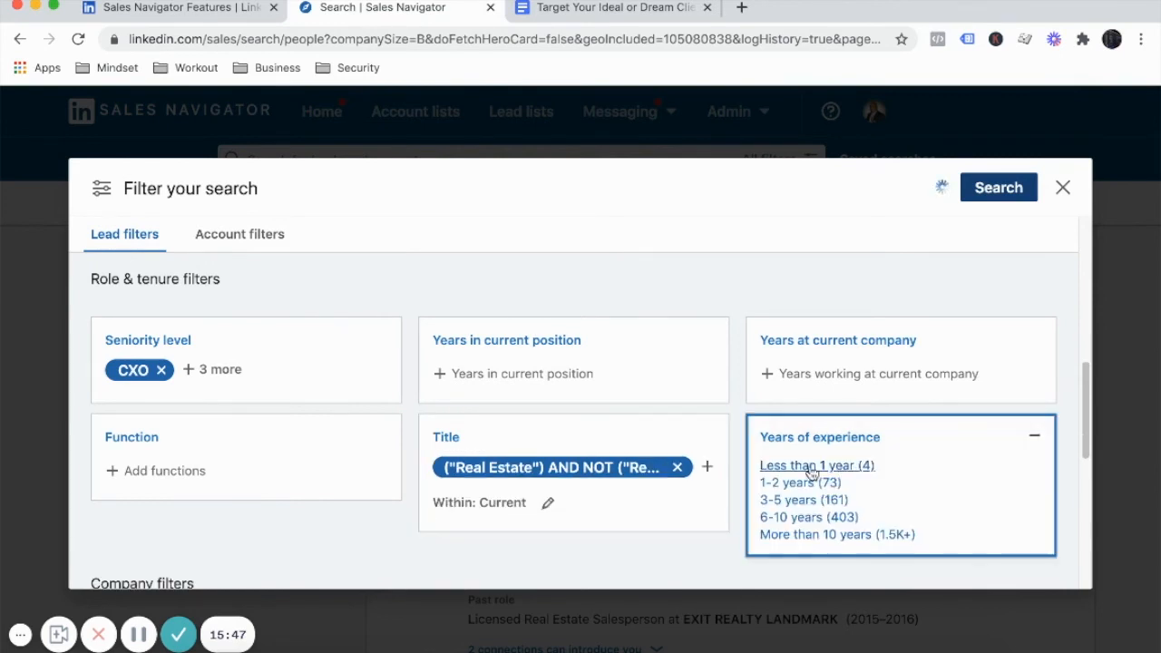
pyautogui.click(683, 472)
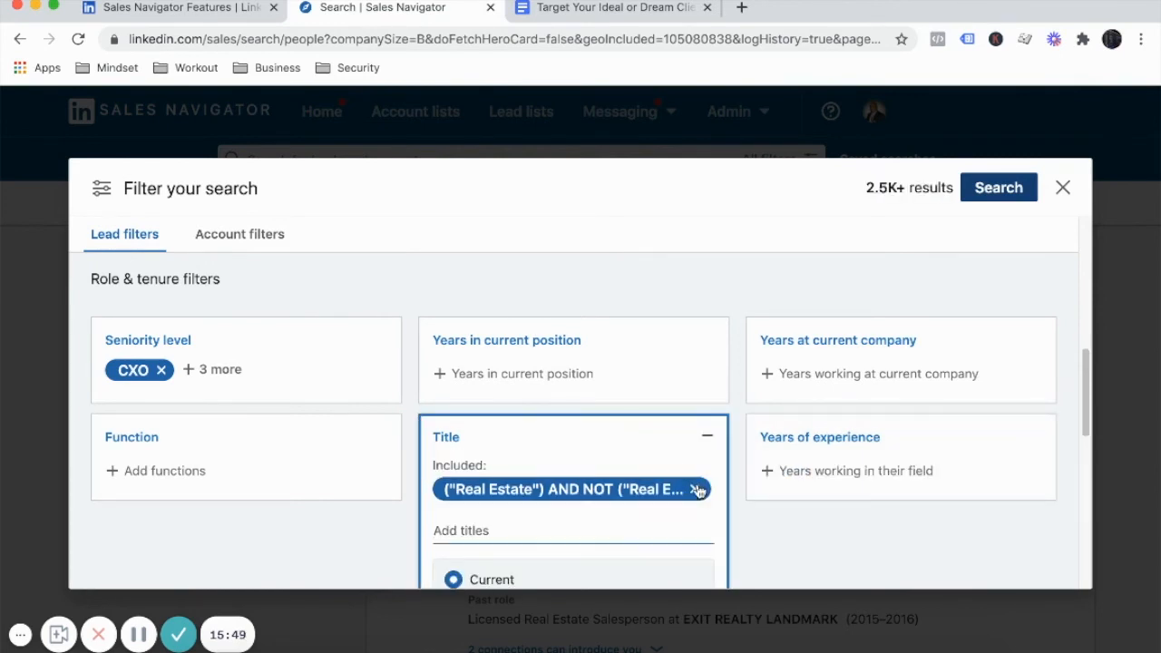
pyautogui.click(695, 489)
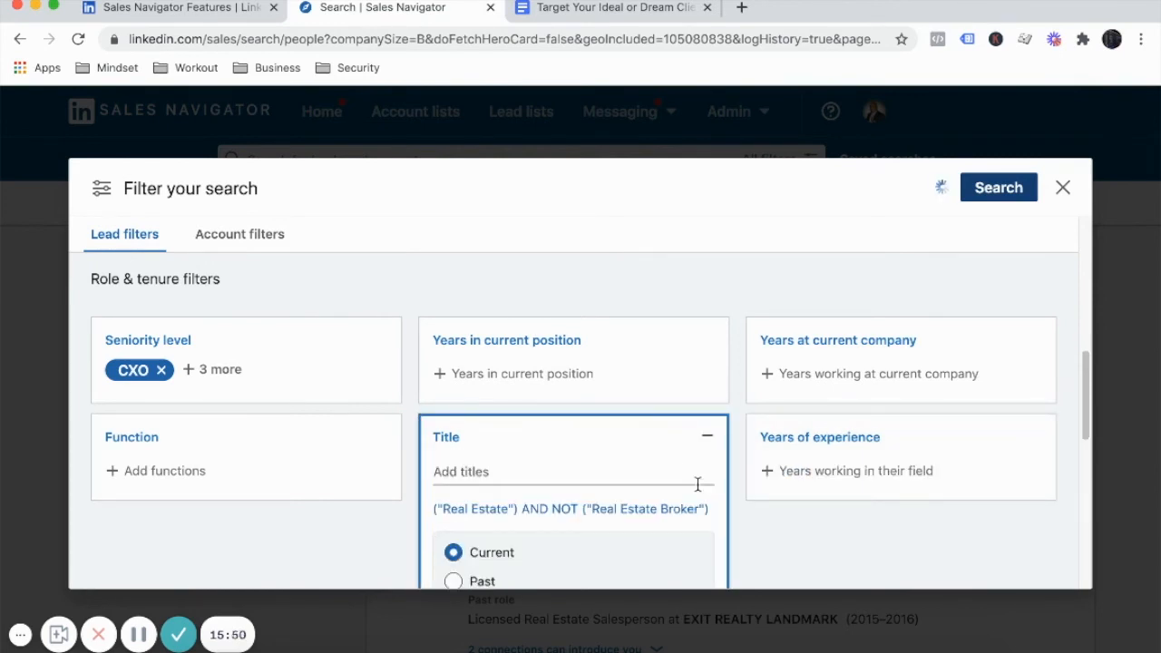
pyautogui.click(843, 473)
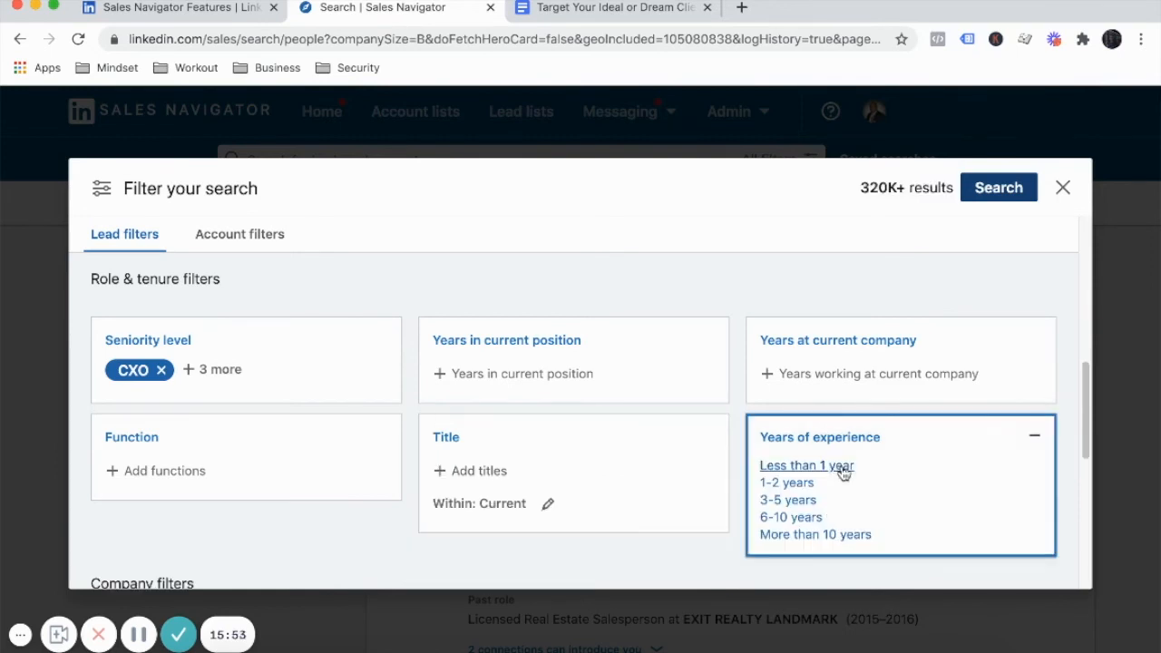
pyautogui.click(797, 536)
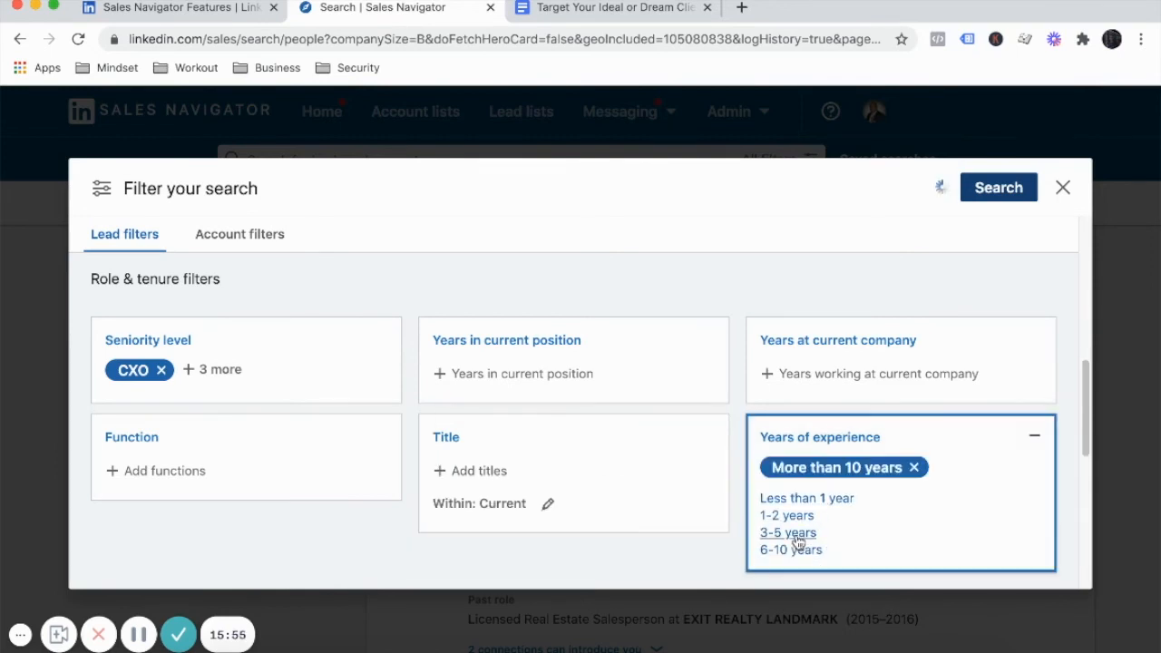
pyautogui.click(494, 472)
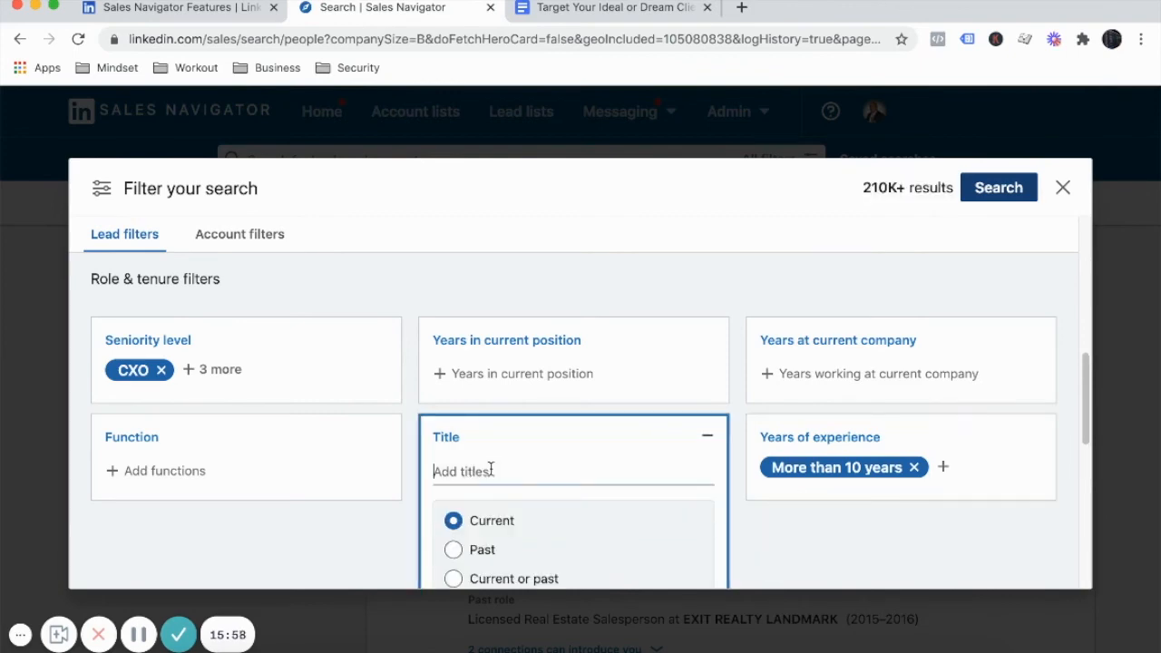
# Switch to the Google Docs outline and add (“IT Director”) on a new line below the AND NOT title string.
pyautogui.click(575, 15)
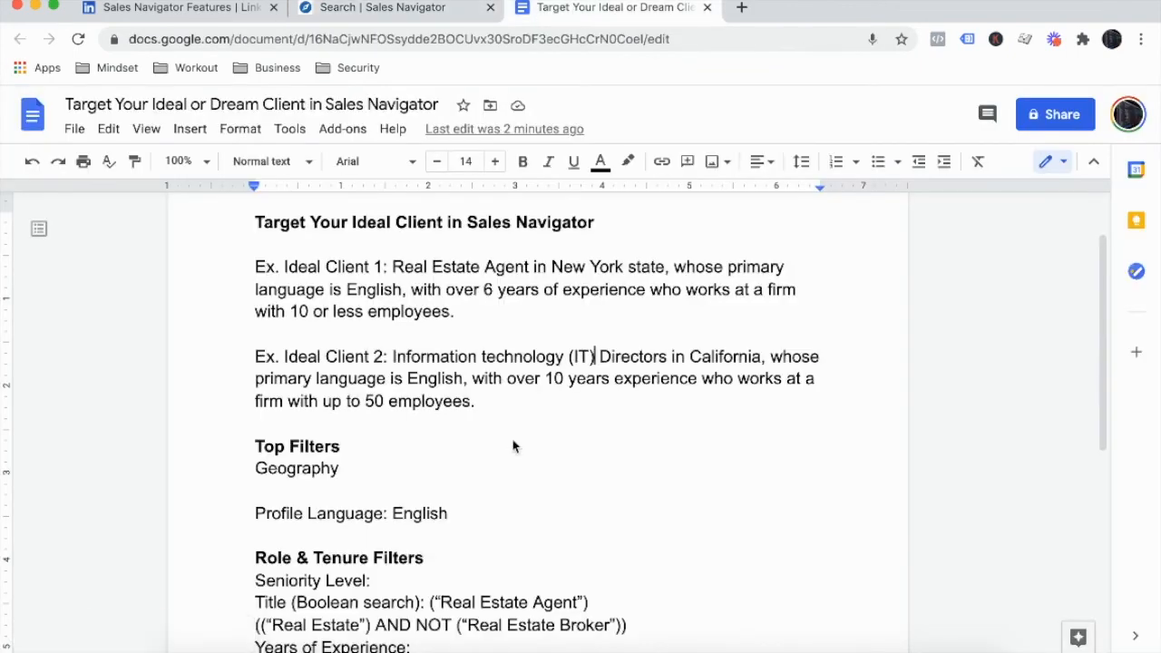
pyautogui.scroll(-2, 557, 448)
pyautogui.click(665, 535)
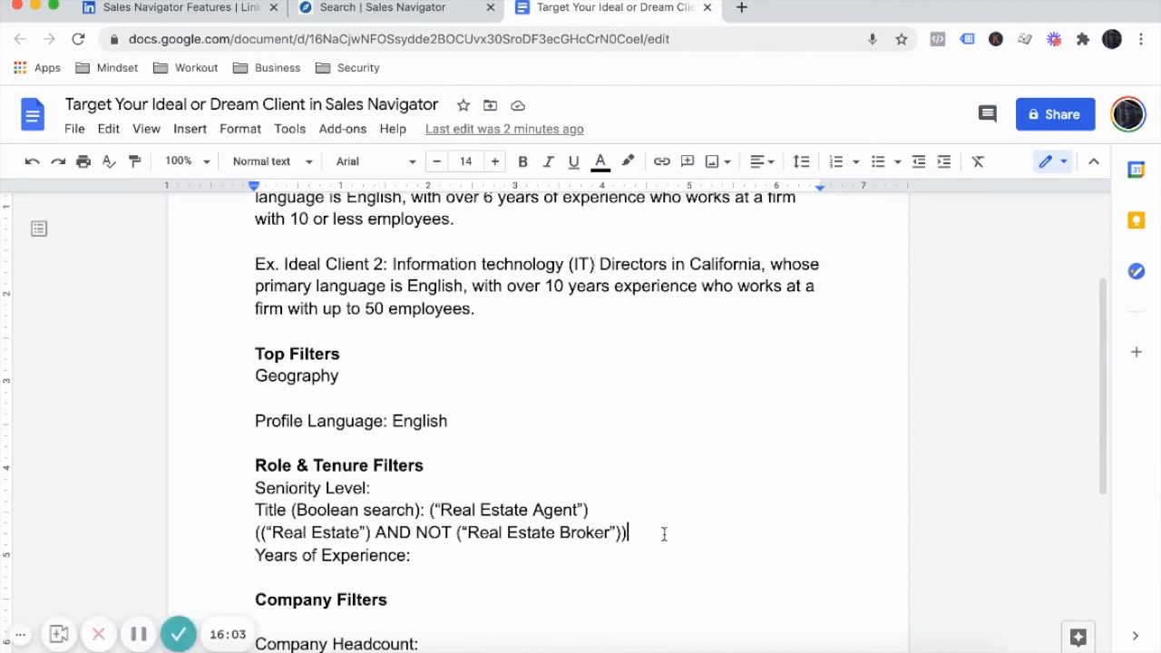
pyautogui.press('Return')
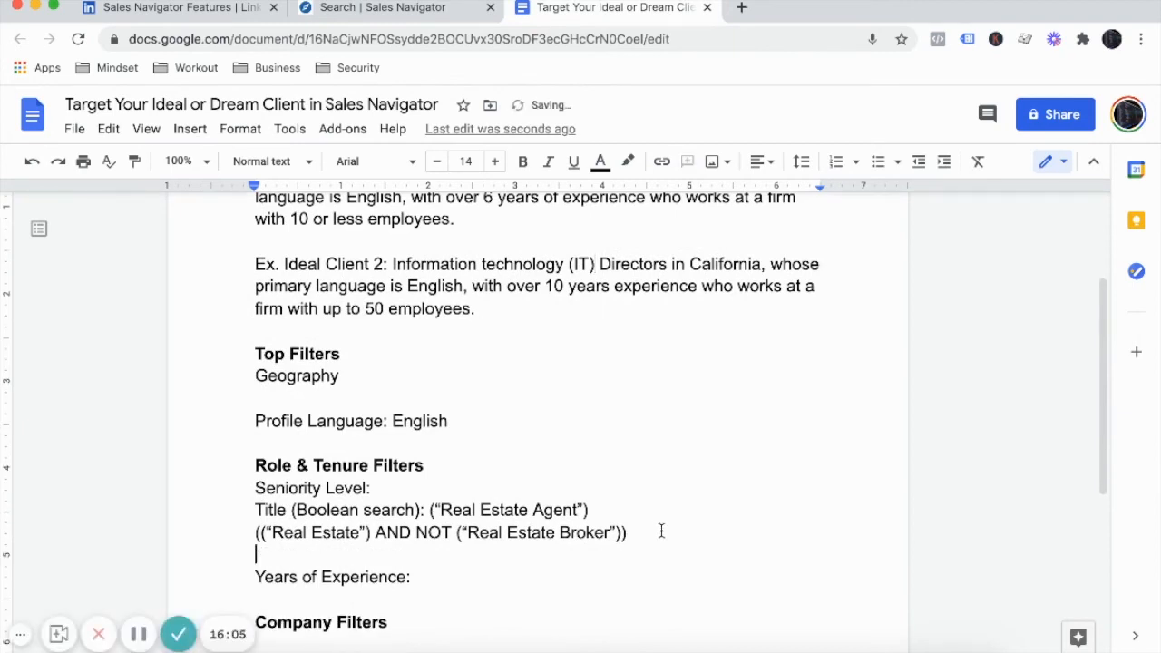
pyautogui.write('()""')
pyautogui.press('Left')
pyautogui.write('IT d')
pyautogui.press('BackSpace')
pyautogui.write('Director')
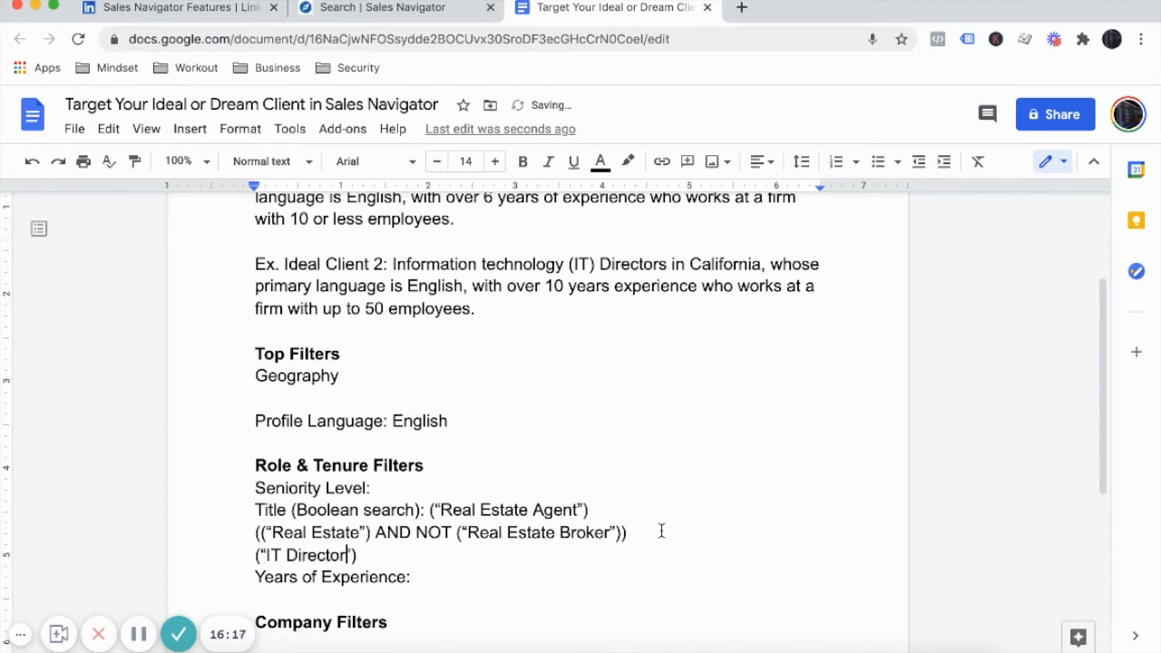
pyautogui.click(357, 554)
pyautogui.moveTo(357, 554); pyautogui.dragTo(250, 555)
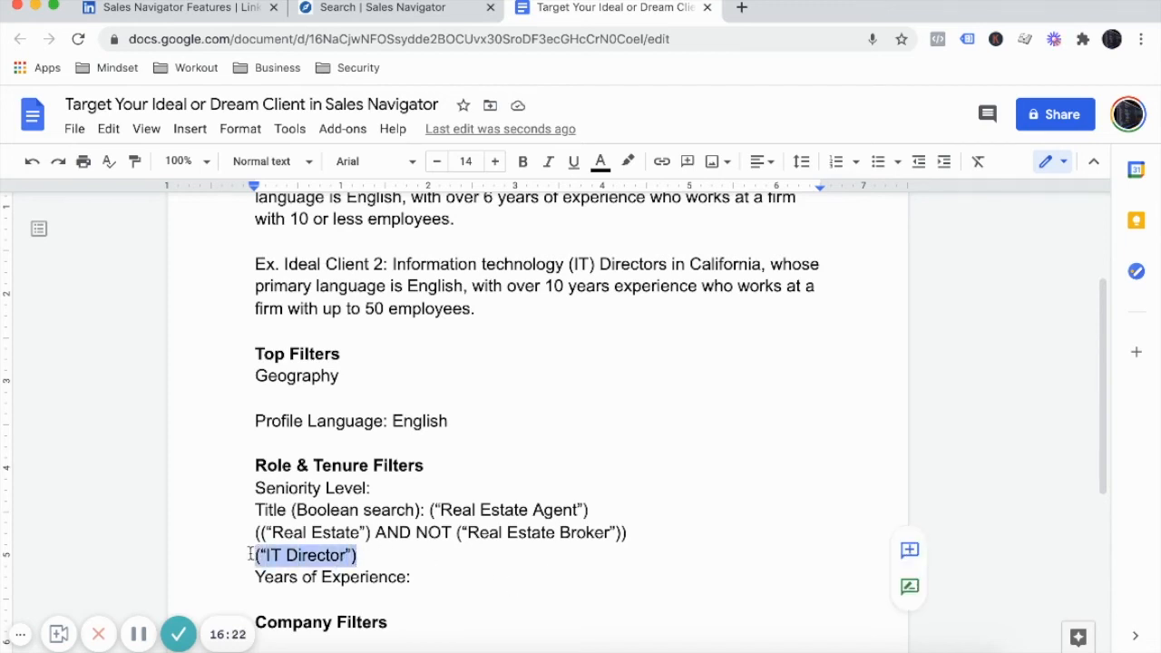
# Extend the IT Director string with OR “Director” inside the parentheses.
pyautogui.click(351, 555)
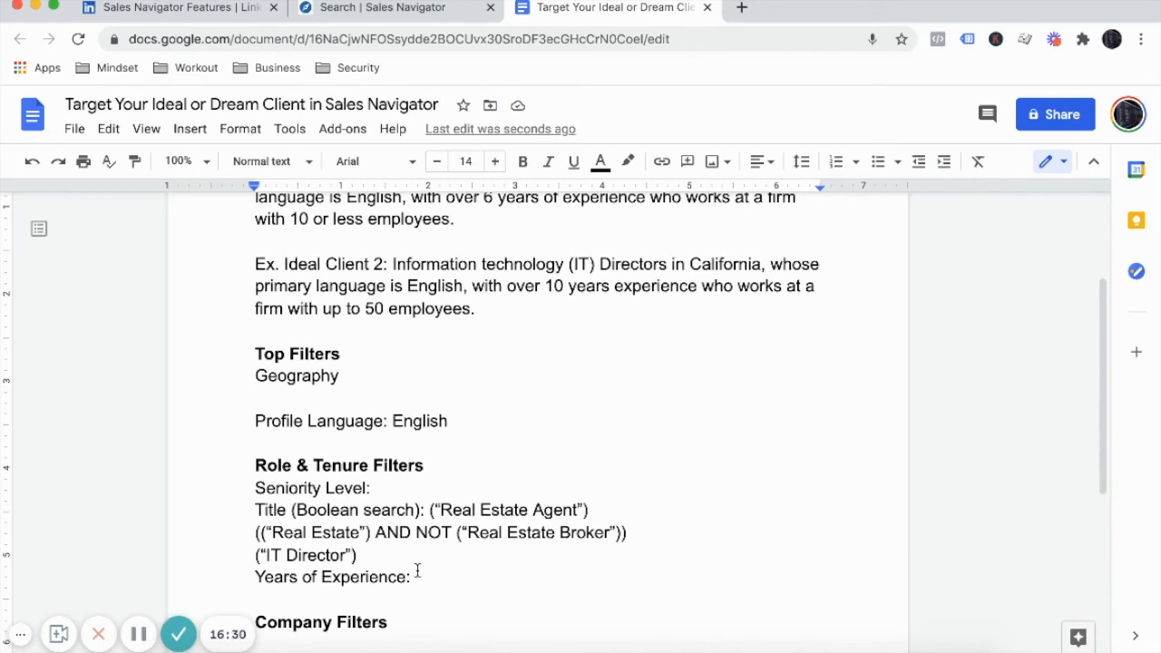
pyautogui.write('OR ')
pyautogui.write('""')
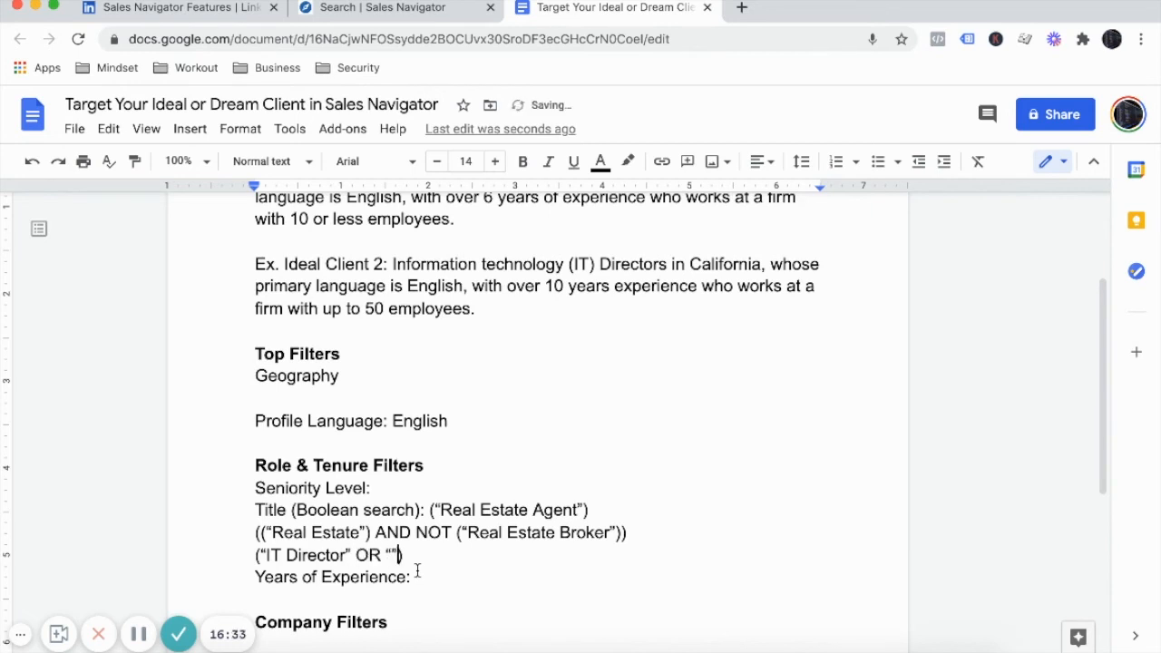
pyautogui.write('Direcot')
pyautogui.press('BackSpace')
pyautogui.press('BackSpace')
pyautogui.write('tor')
# Add “IT Senior Manager” as a third title in the string, joined to “Director” with OR.
pyautogui.write('""')
pyautogui.press('Left')
pyautogui.write('IT ')
pyautogui.write('Senior ')
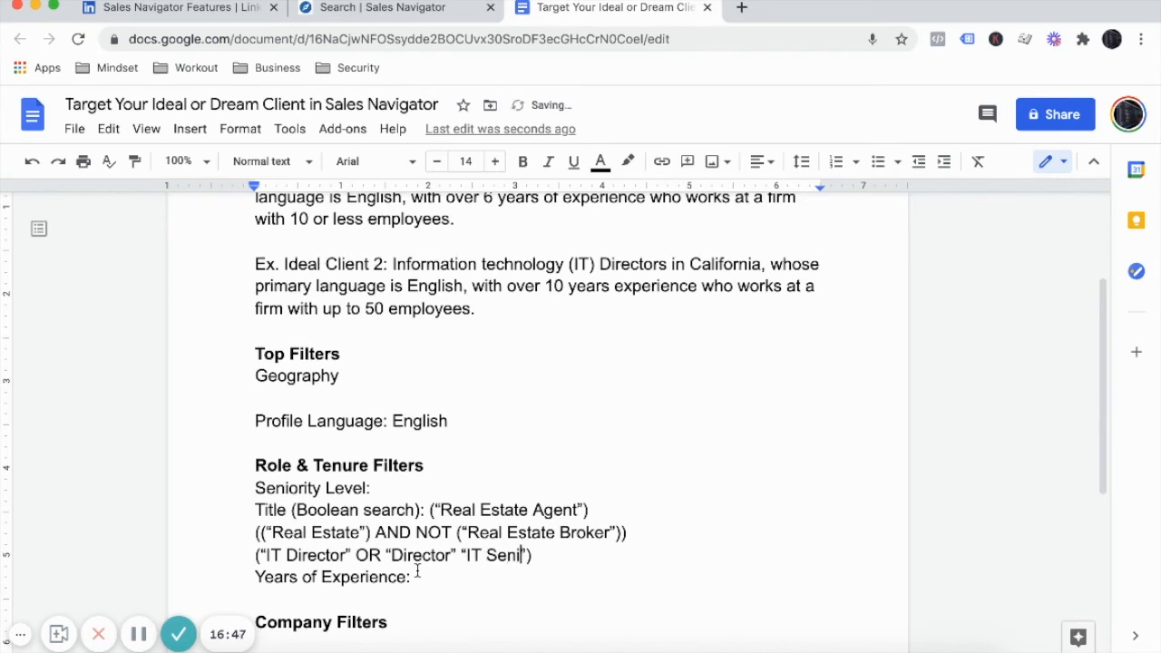
pyautogui.write('Manager')
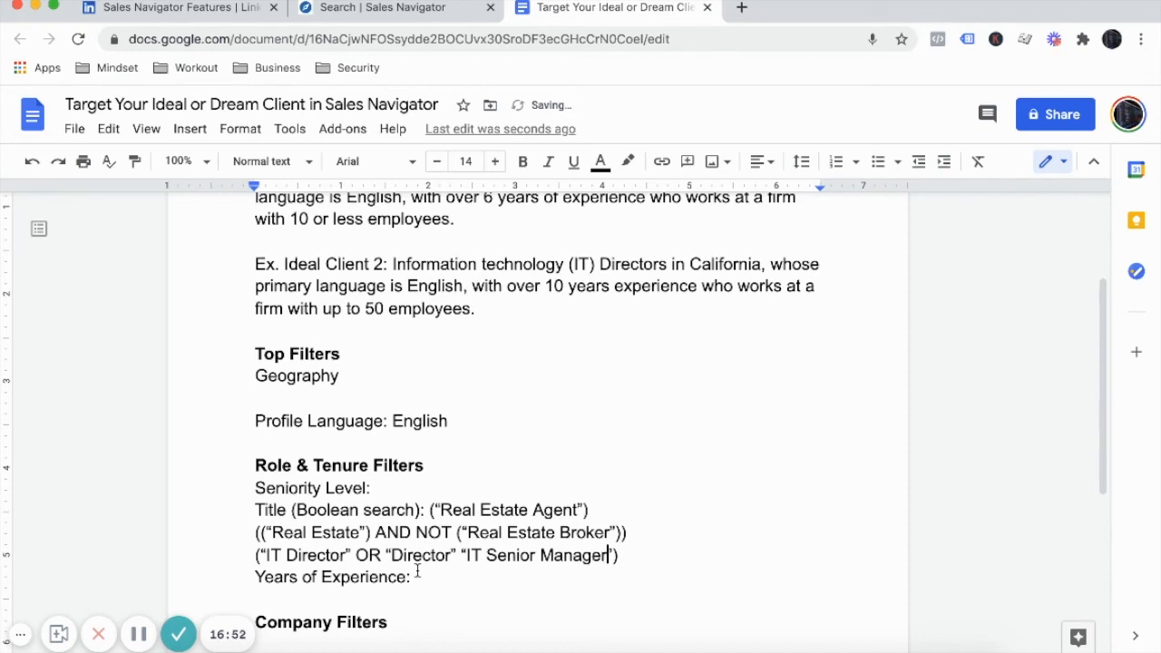
pyautogui.press('Left')
pyautogui.press('Left')
pyautogui.press('Left')
pyautogui.press('Left')
pyautogui.press('Left')
pyautogui.press('Left')
pyautogui.press('BackSpace')
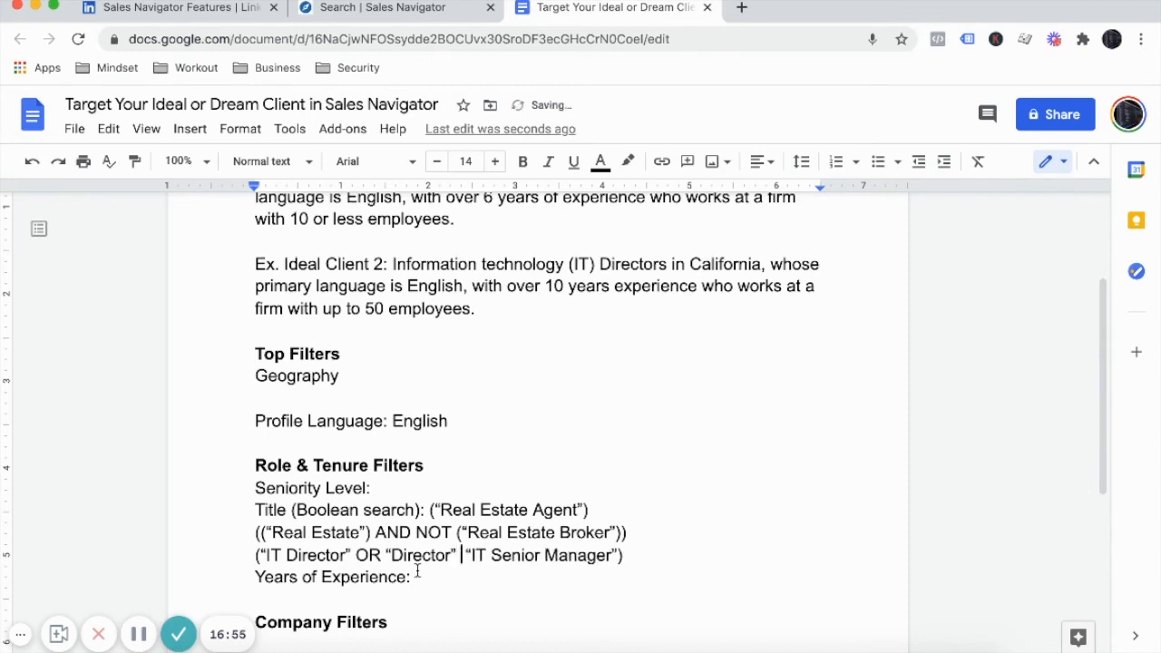
pyautogui.write('OR')
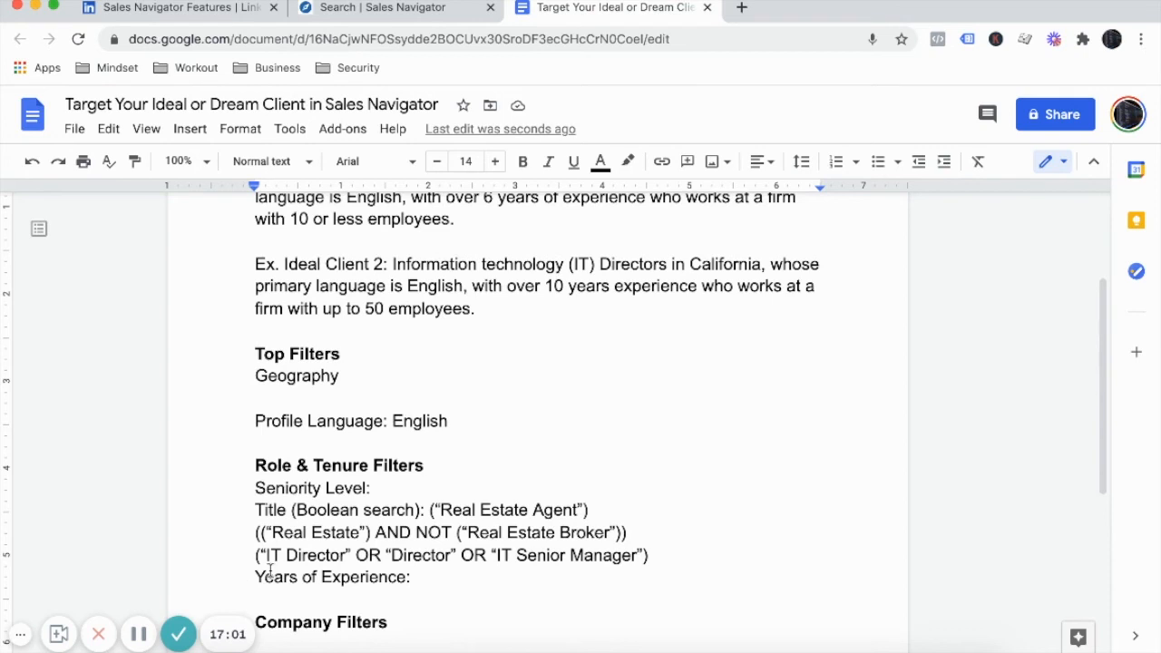
# Copy (“IT Director” OR “Director” OR “IT Senior Manager”) from the outline and include it as the current title filter in Sales Navigator.
pyautogui.click(489, 557)
pyautogui.moveTo(663, 558); pyautogui.dragTo(254, 556)
pyautogui.press('super+c')
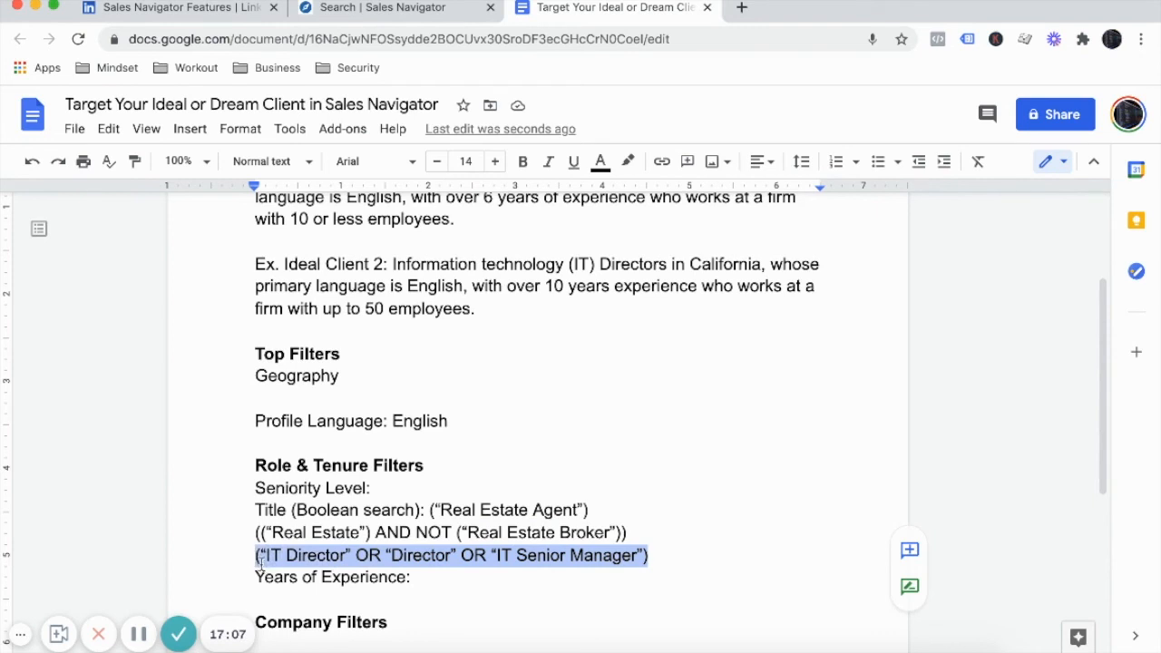
pyautogui.click(395, 7)
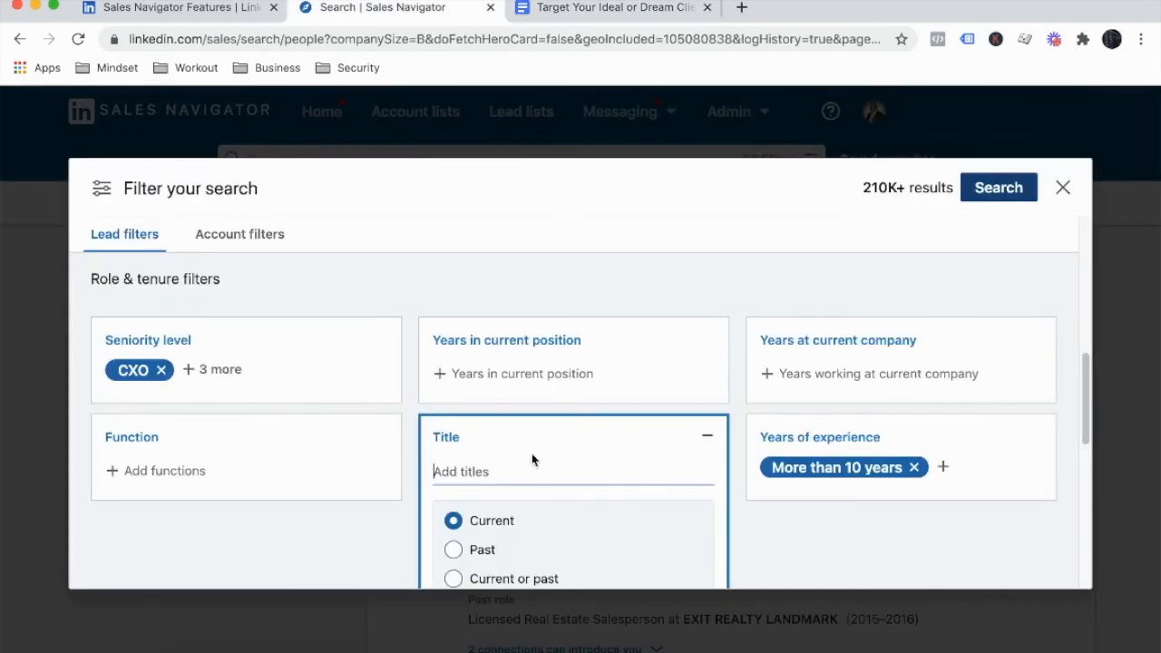
pyautogui.press('super+v')
pyautogui.press('Return')
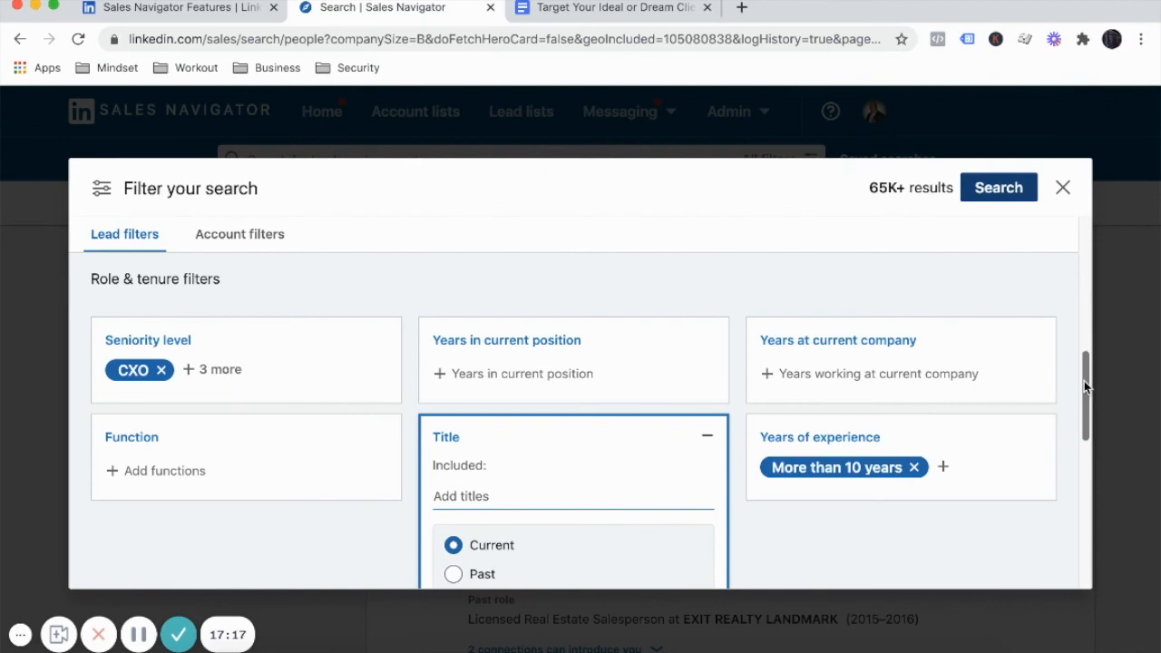
# Expand the seniority level filter and review which levels are included.
pyautogui.moveTo(1083, 374); pyautogui.dragTo(1052, 363)
pyautogui.click(221, 464)
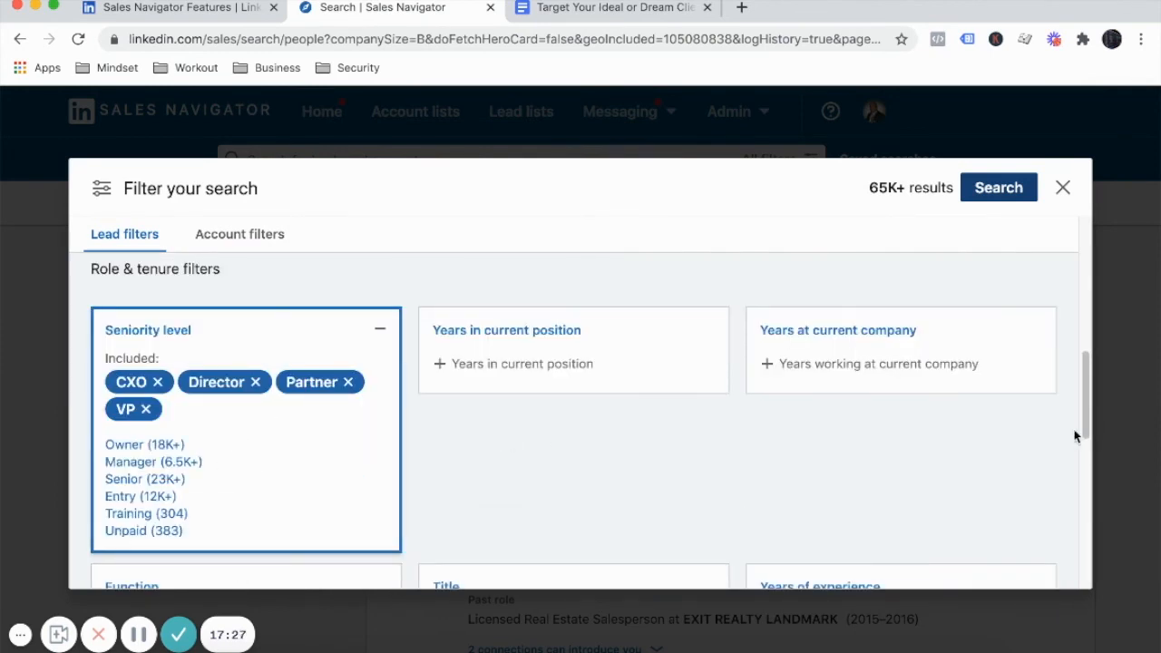
pyautogui.moveTo(1085, 413); pyautogui.dragTo(1073, 486)
# Replace the company headcount selection with 11-50, 1-10 and Self-employed.
pyautogui.scroll(-1, 1072, 481)
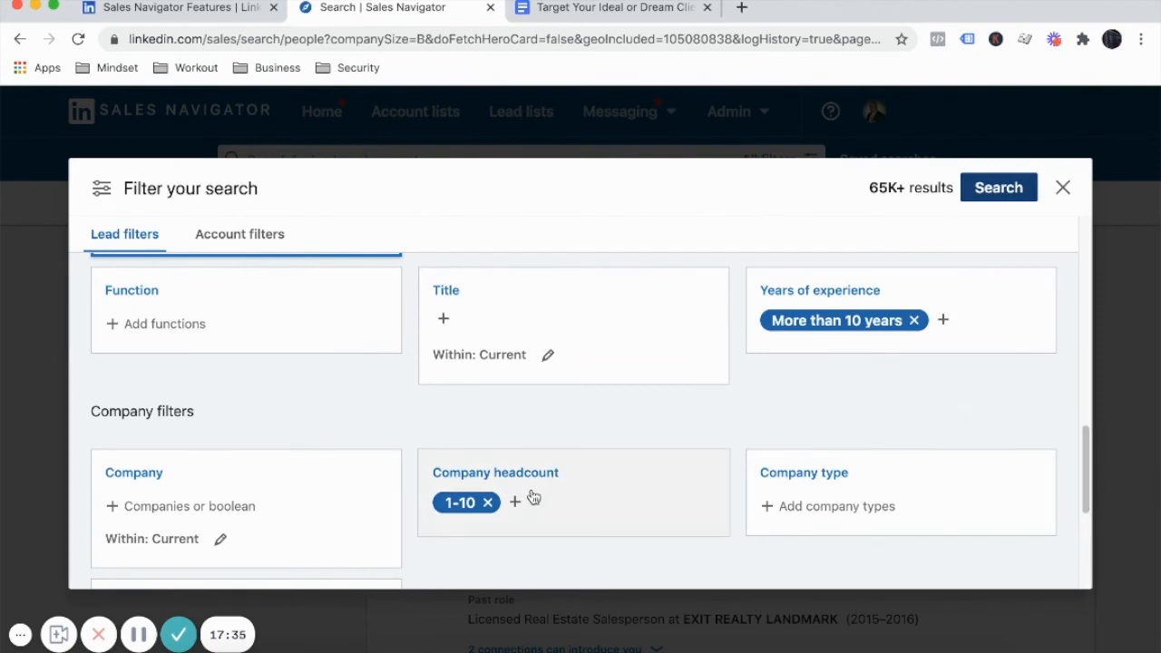
pyautogui.click(490, 504)
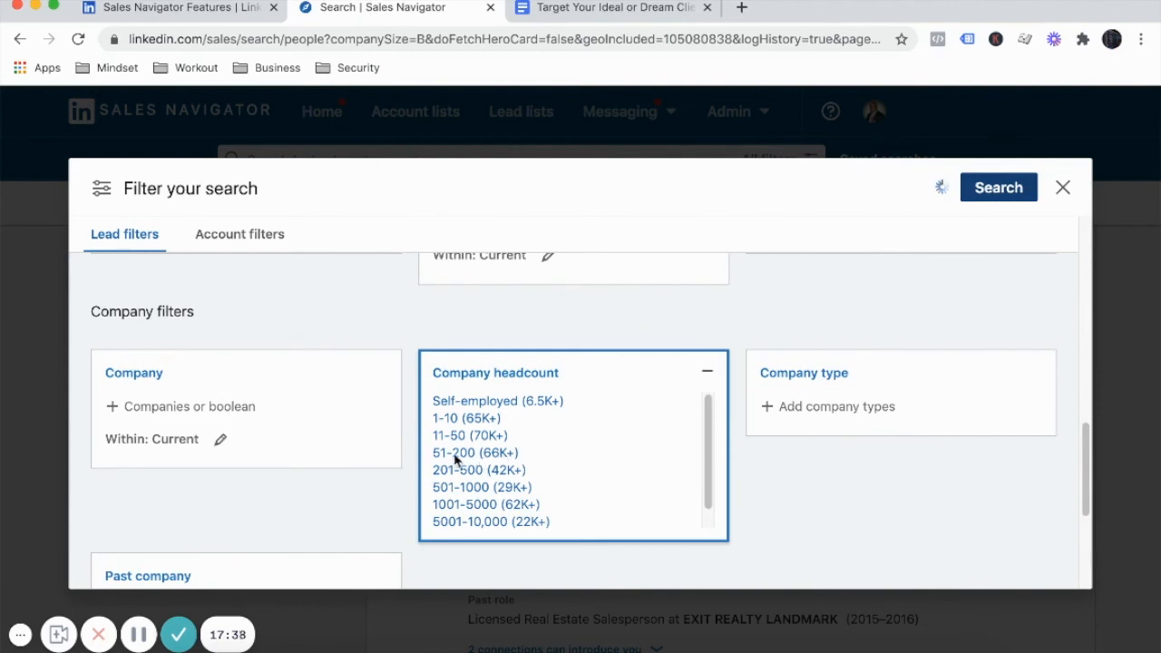
pyautogui.click(461, 436)
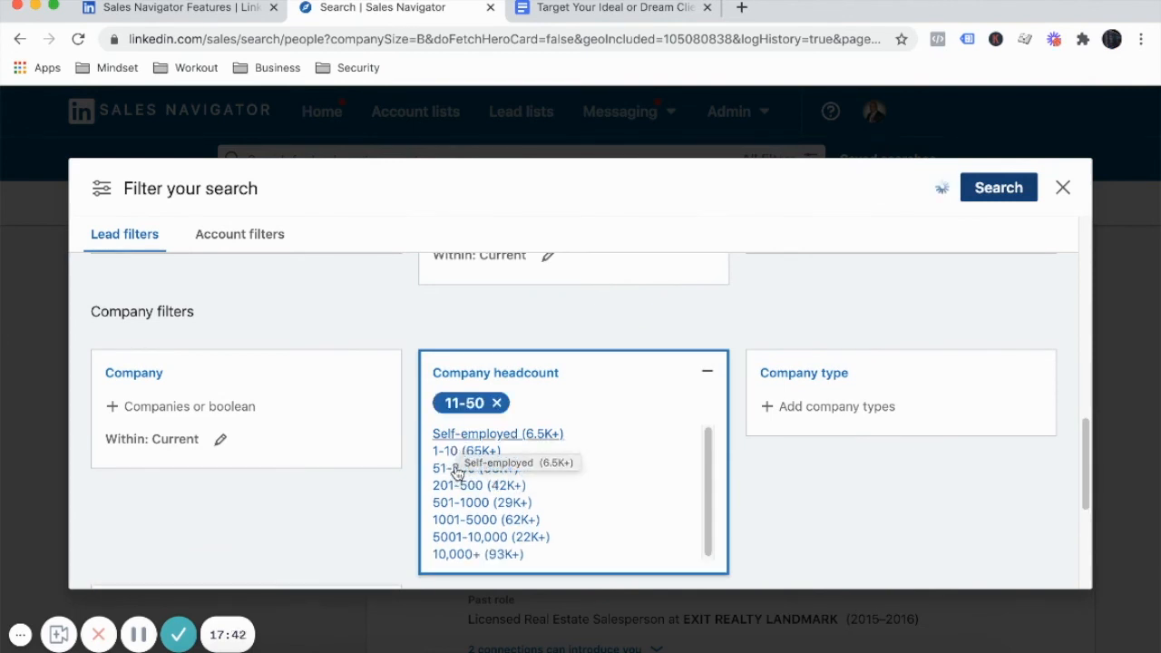
pyautogui.click(451, 453)
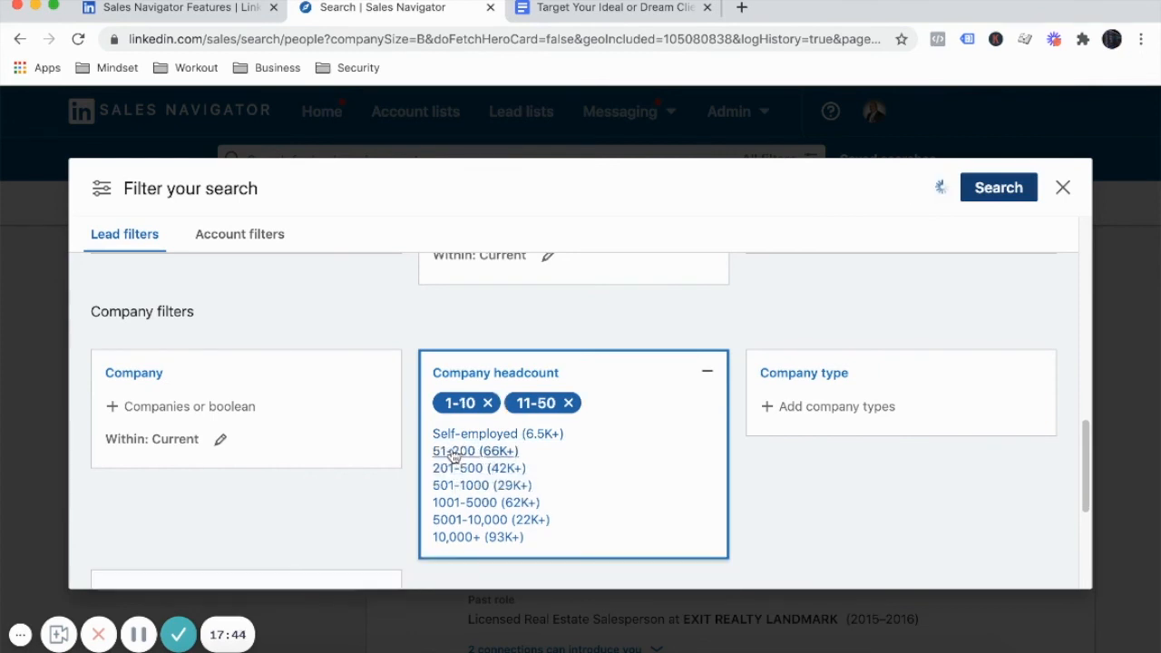
pyautogui.click(508, 435)
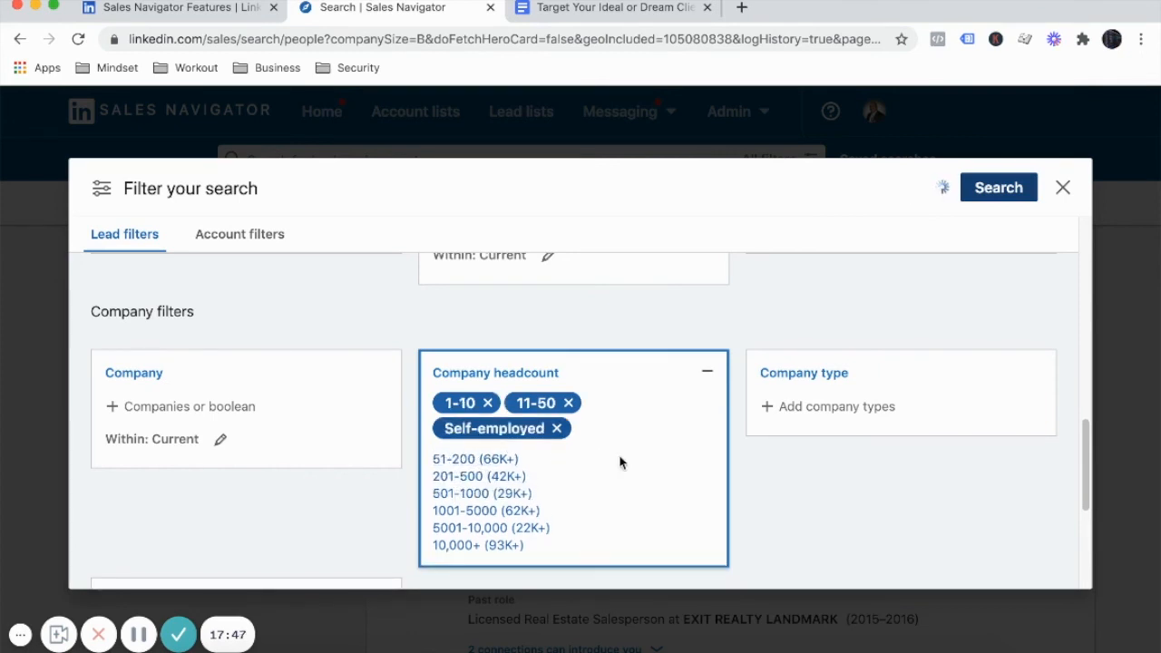
pyautogui.click(818, 512)
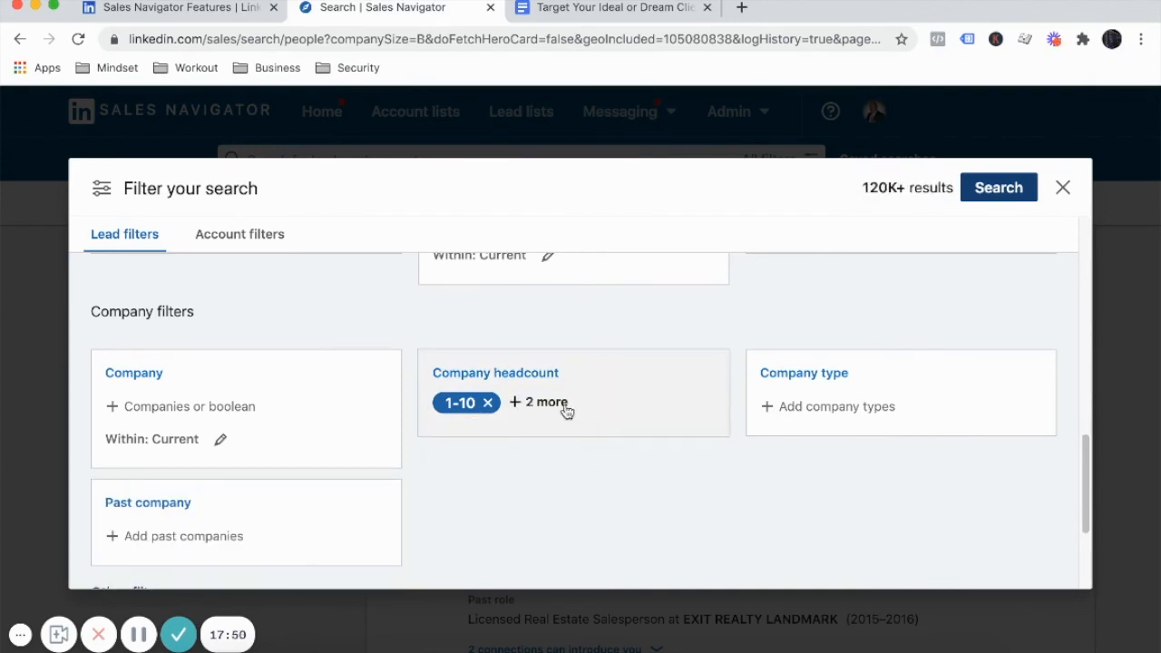
# Review the selected headcount ranges and the lead filters from geography to the company section.
pyautogui.click(566, 409)
pyautogui.click(794, 519)
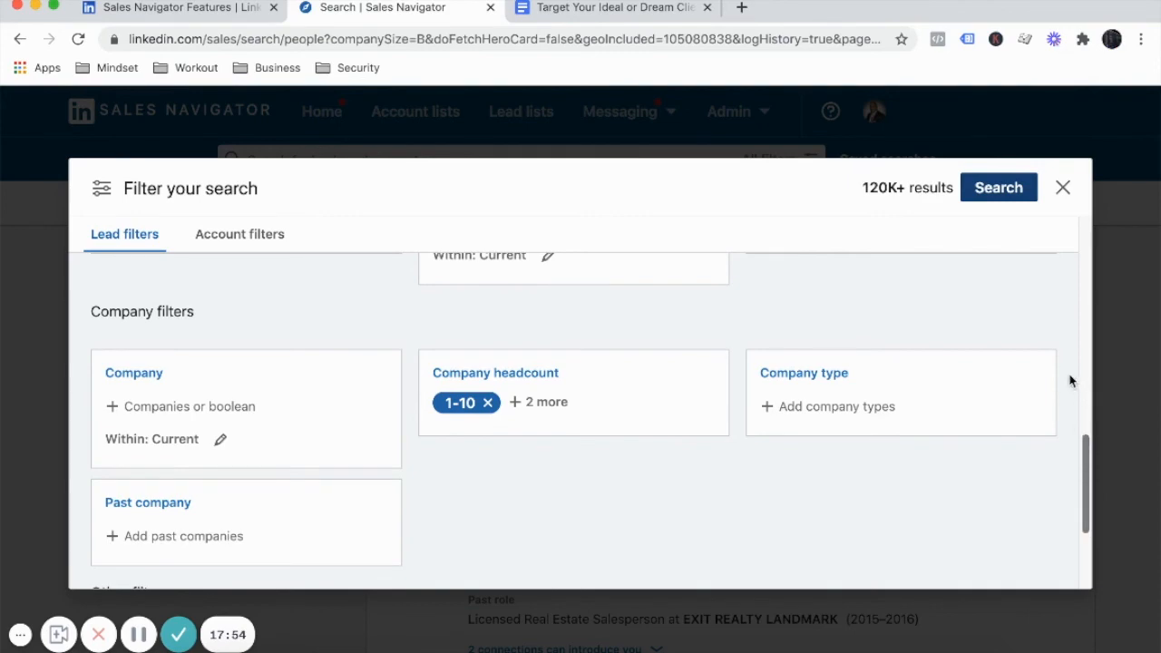
pyautogui.scroll(10, 1071, 381)
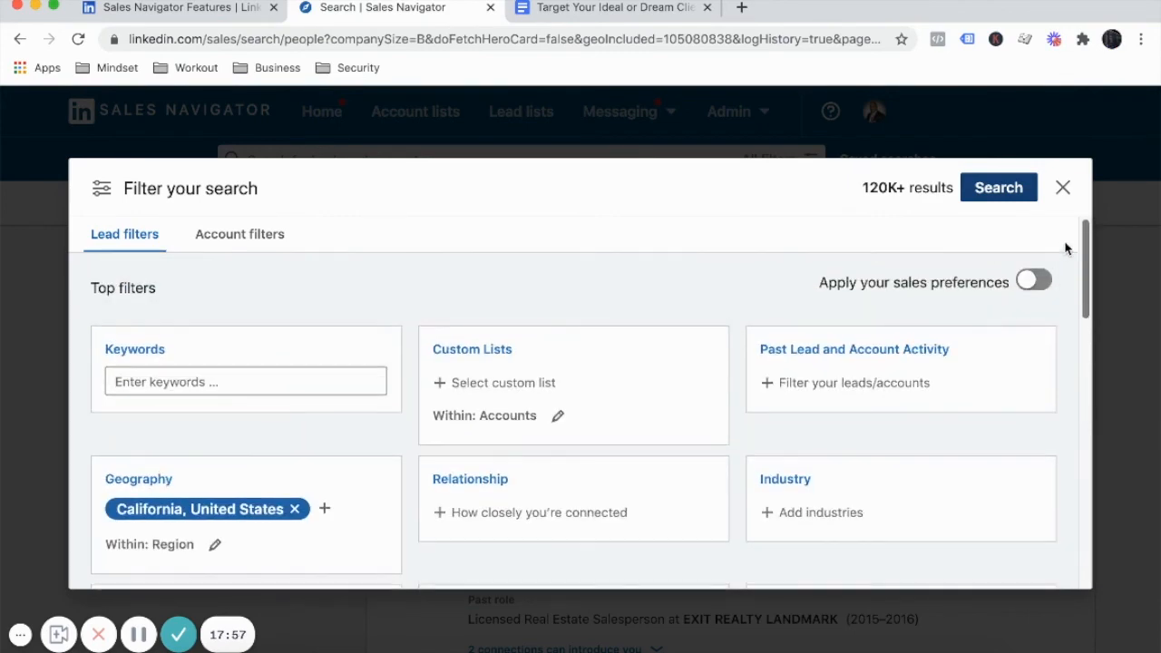
pyautogui.scroll(-10, 1071, 256)
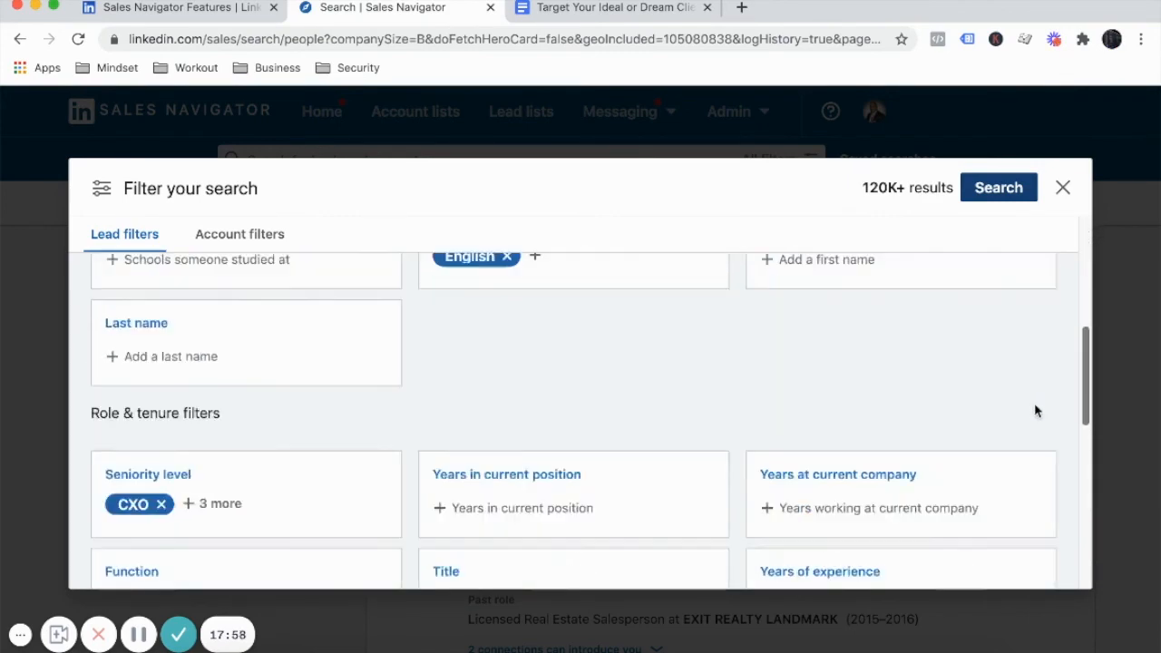
pyautogui.scroll(-5, 1028, 467)
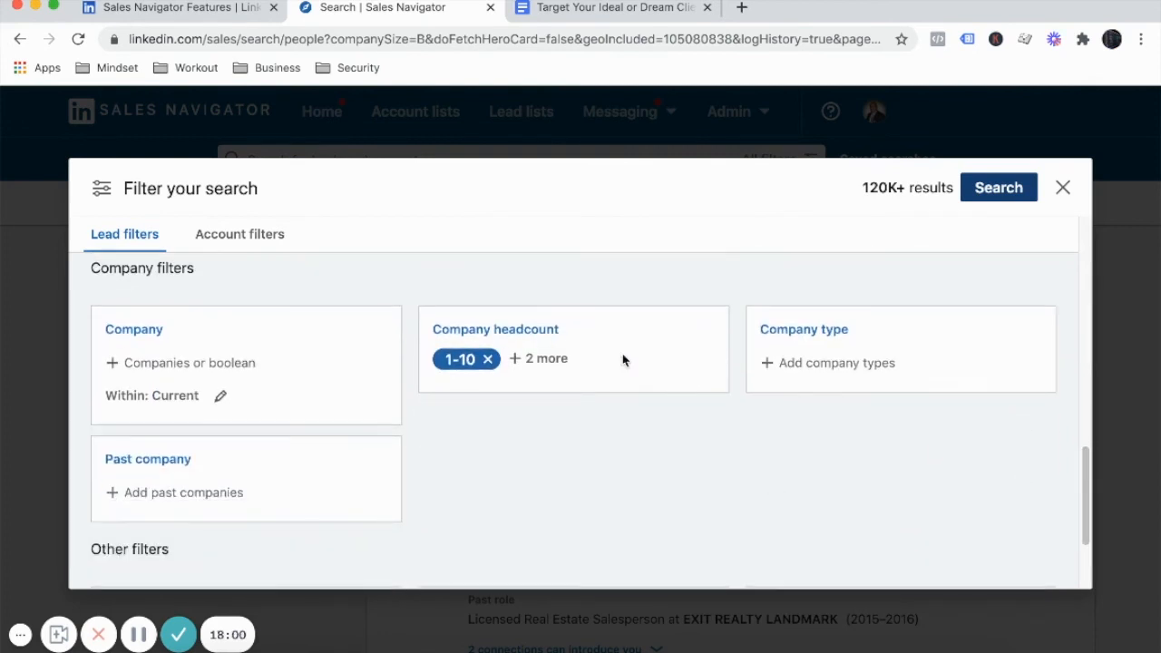
# Remove 1-10 and Self-employed from the company headcount filter, keeping only 11-50.
pyautogui.click(540, 361)
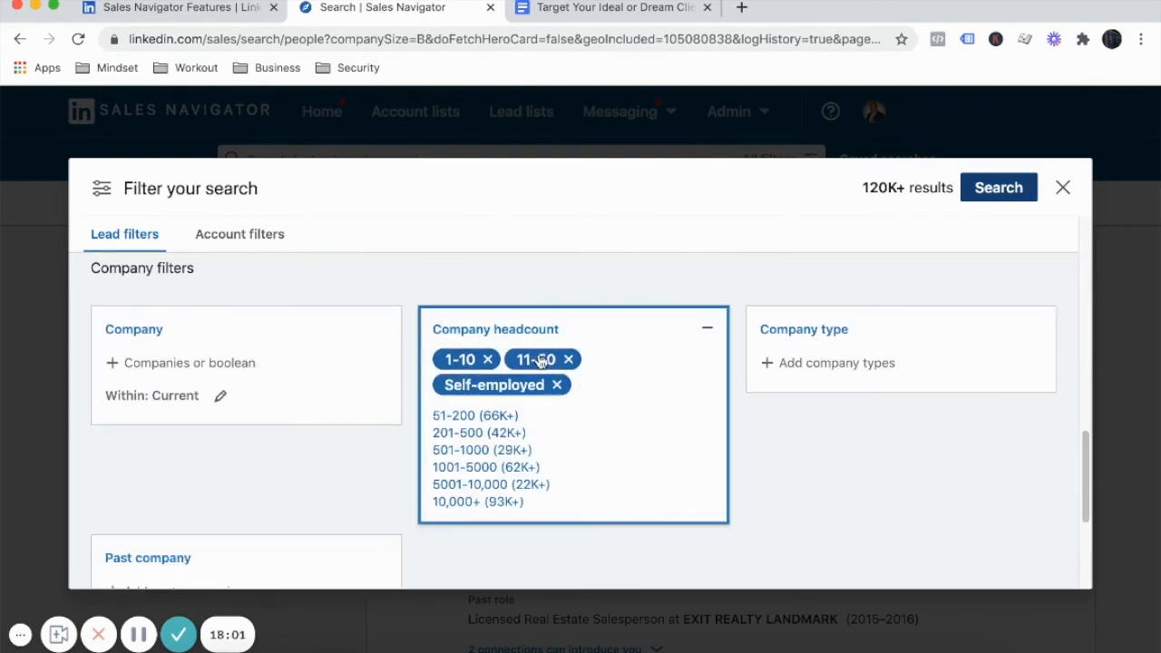
pyautogui.click(495, 365)
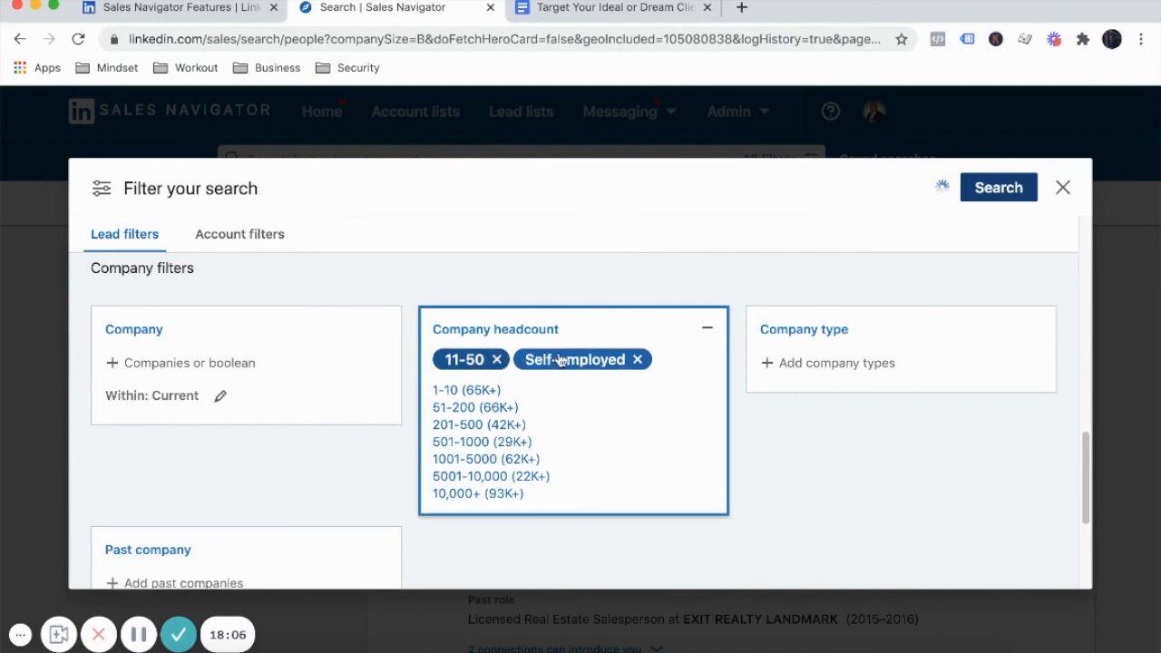
pyautogui.click(637, 360)
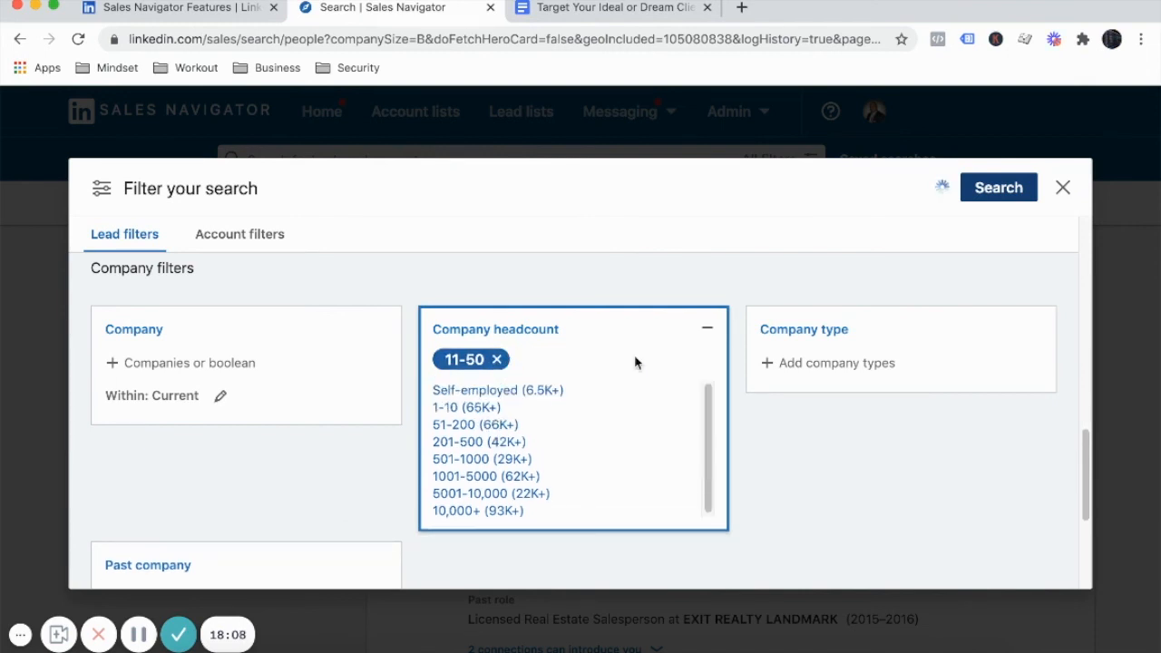
pyautogui.click(900, 489)
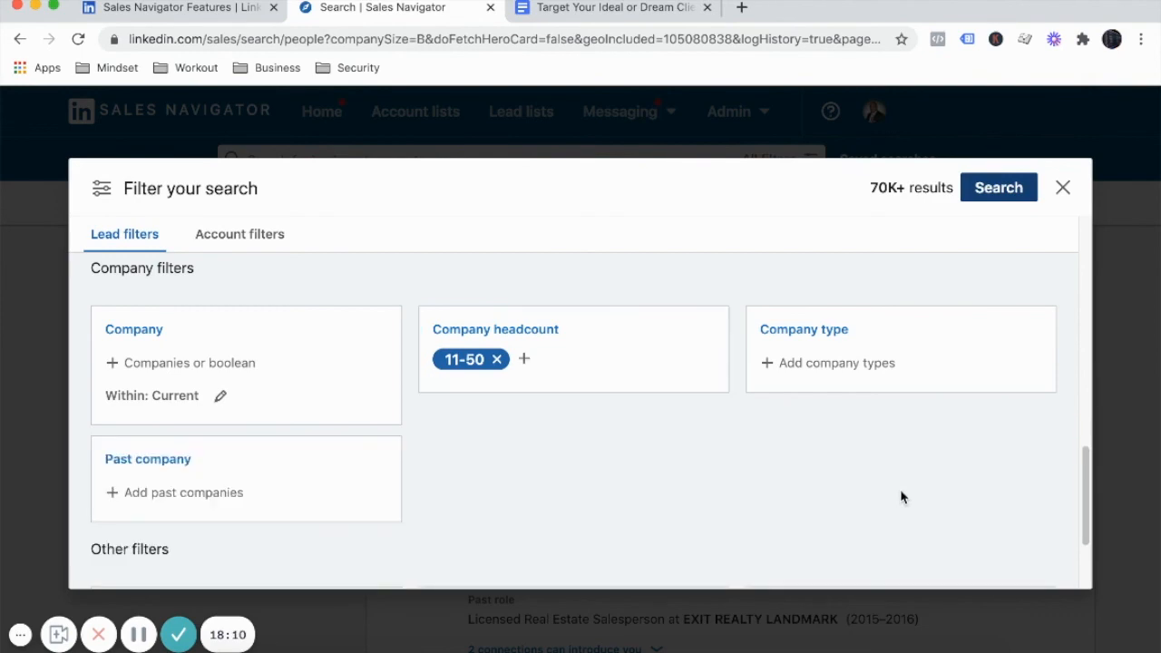
# Run the California lead search with the 11-50 company headcount filter.
pyautogui.scroll(-2, 1082, 488)
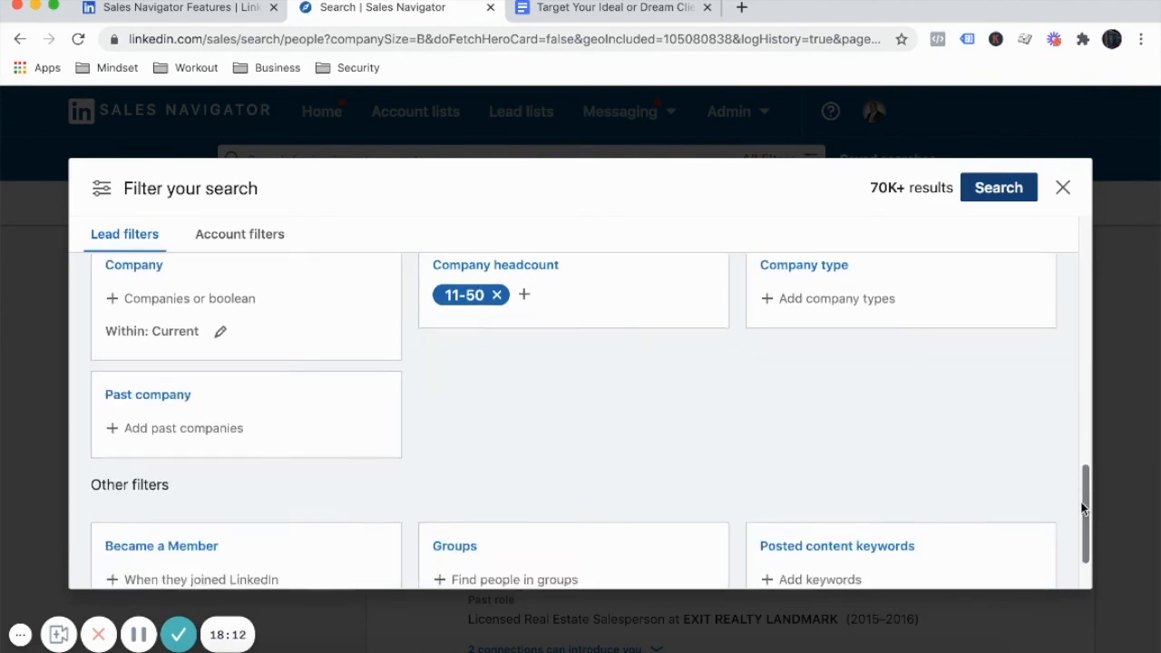
pyautogui.scroll(15, 1088, 299)
pyautogui.click(998, 187)
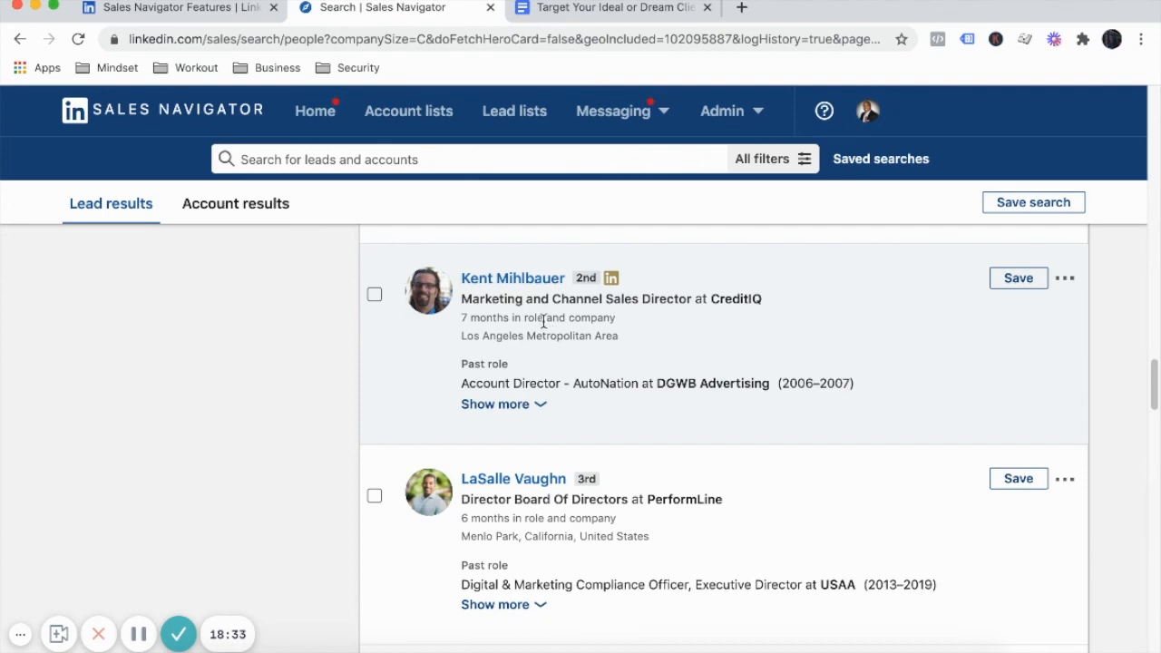
# Reopen the search filters, stay in them without discarding anything, and expand the title filter.
pyautogui.click(756, 159)
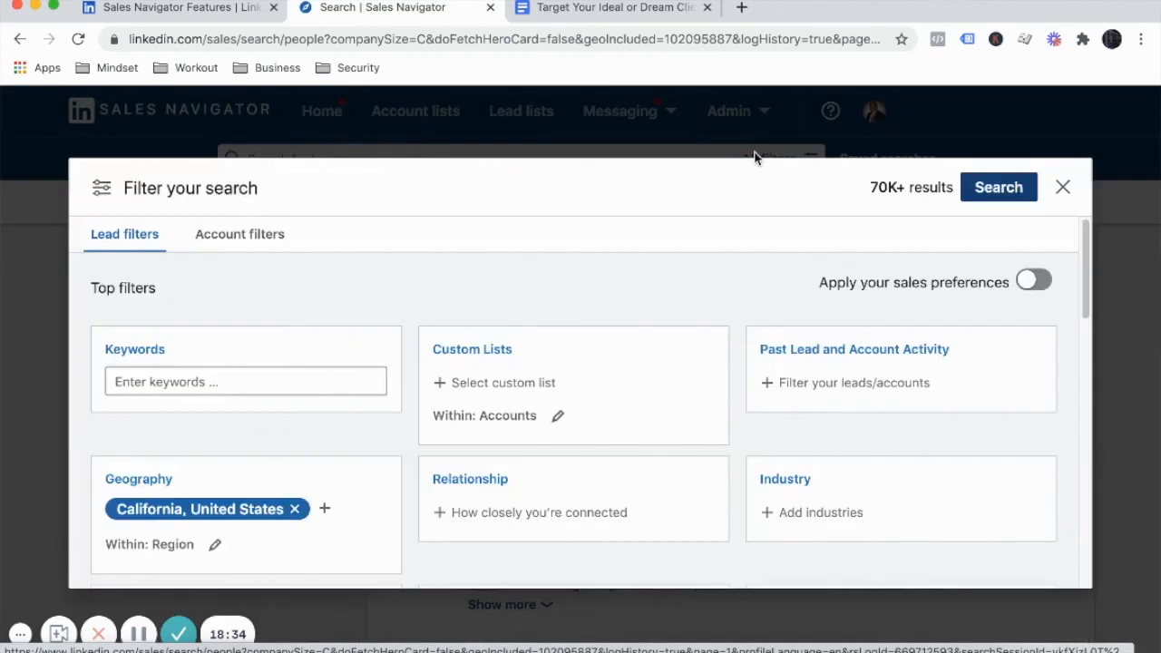
pyautogui.click(753, 155)
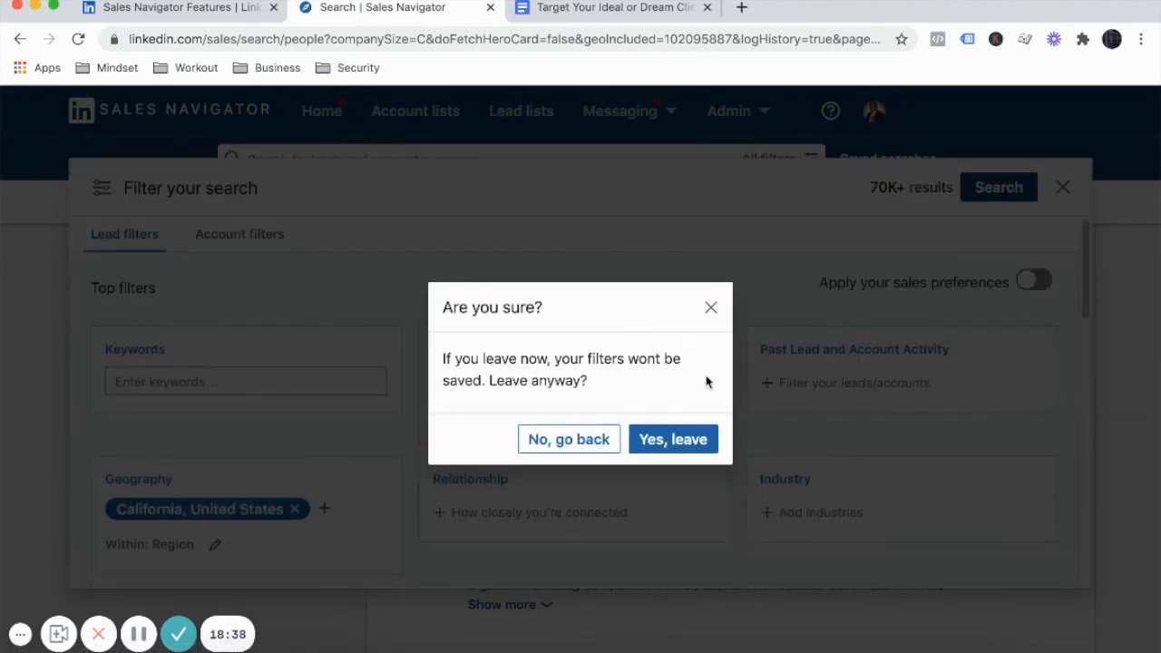
pyautogui.click(757, 363)
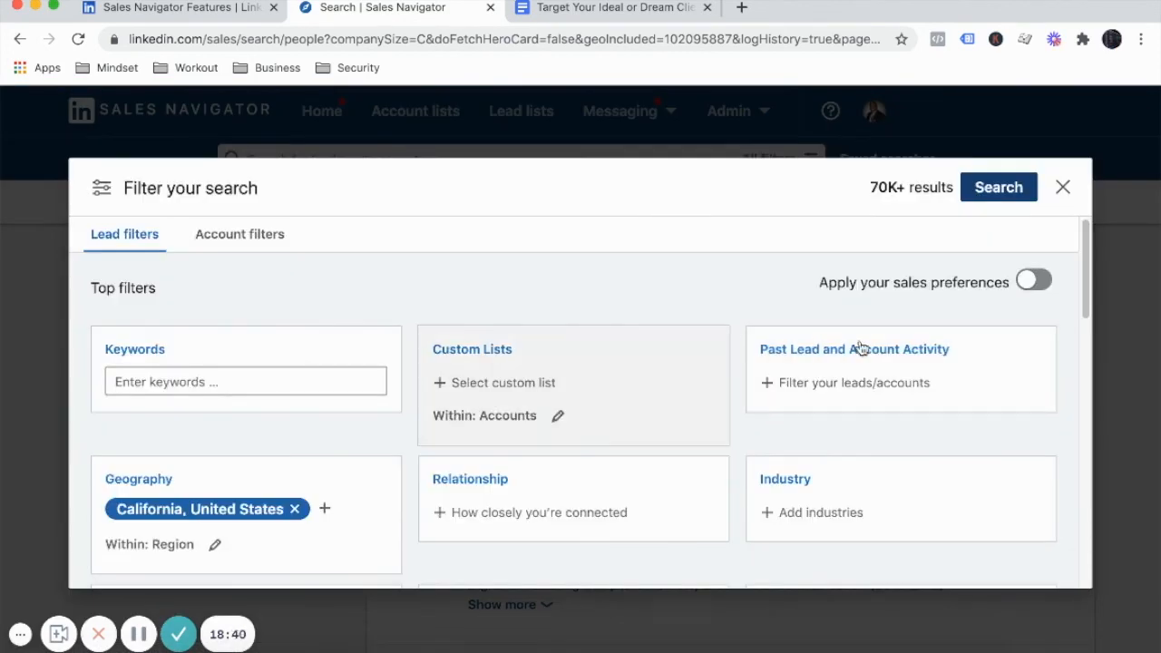
pyautogui.scroll(-10, 1087, 325)
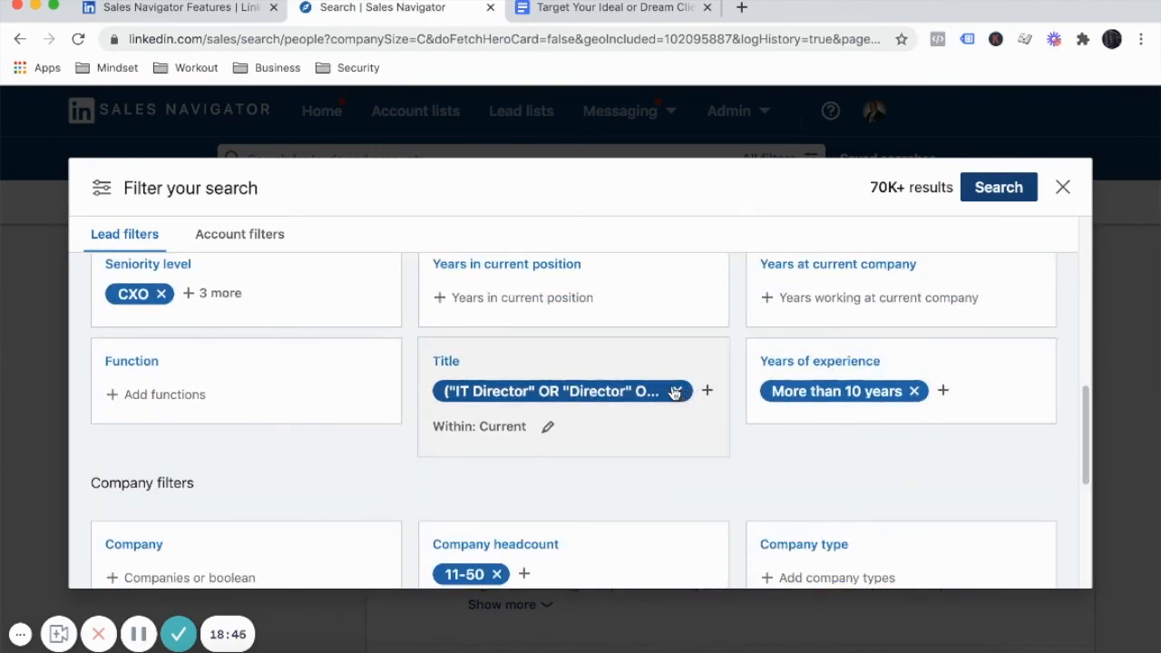
pyautogui.click(678, 392)
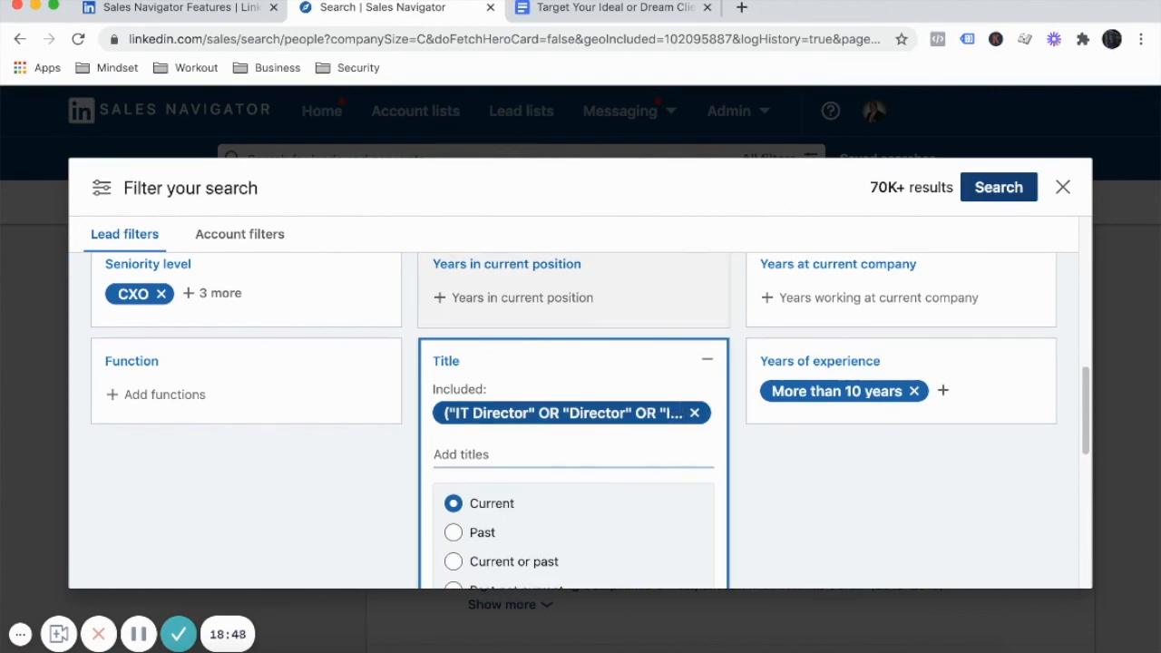
# Switch to the Google Docs outline and delete OR “Director” from the IT Director title string.
pyautogui.click(547, 18)
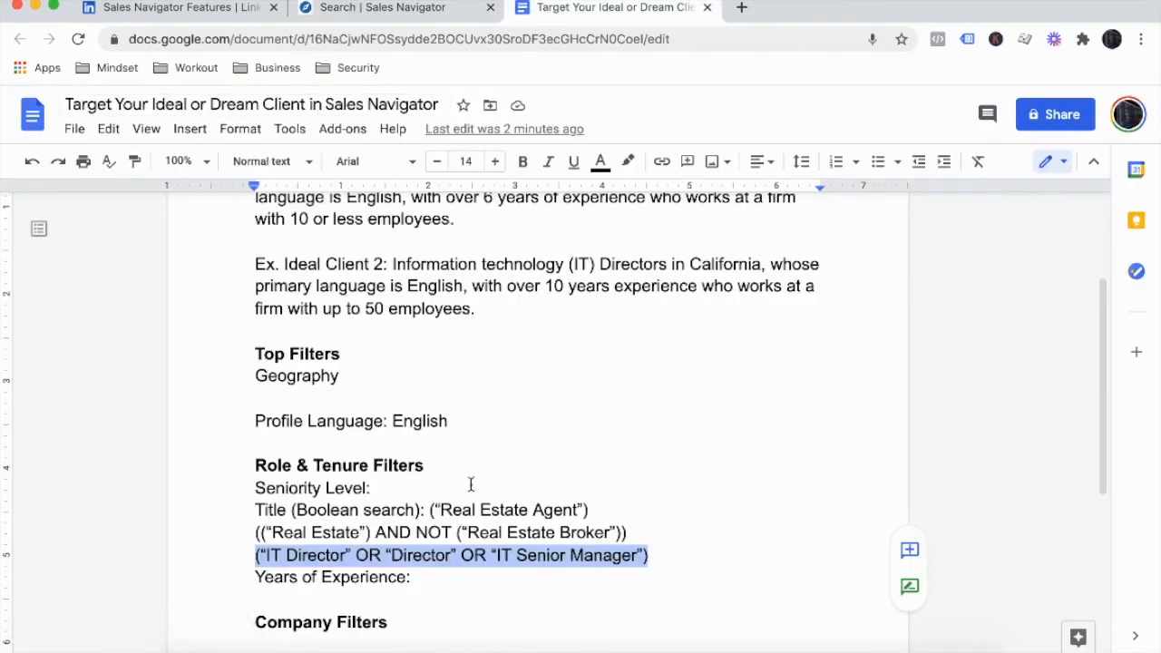
pyautogui.click(393, 555)
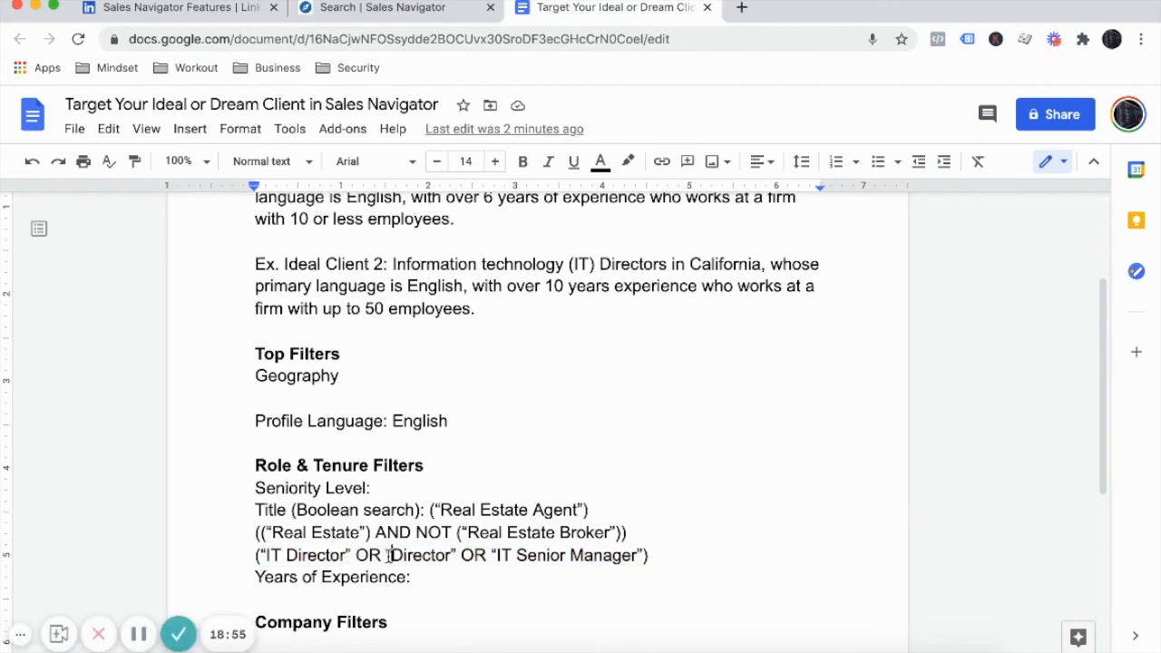
pyautogui.moveTo(439, 557); pyautogui.dragTo(450, 559)
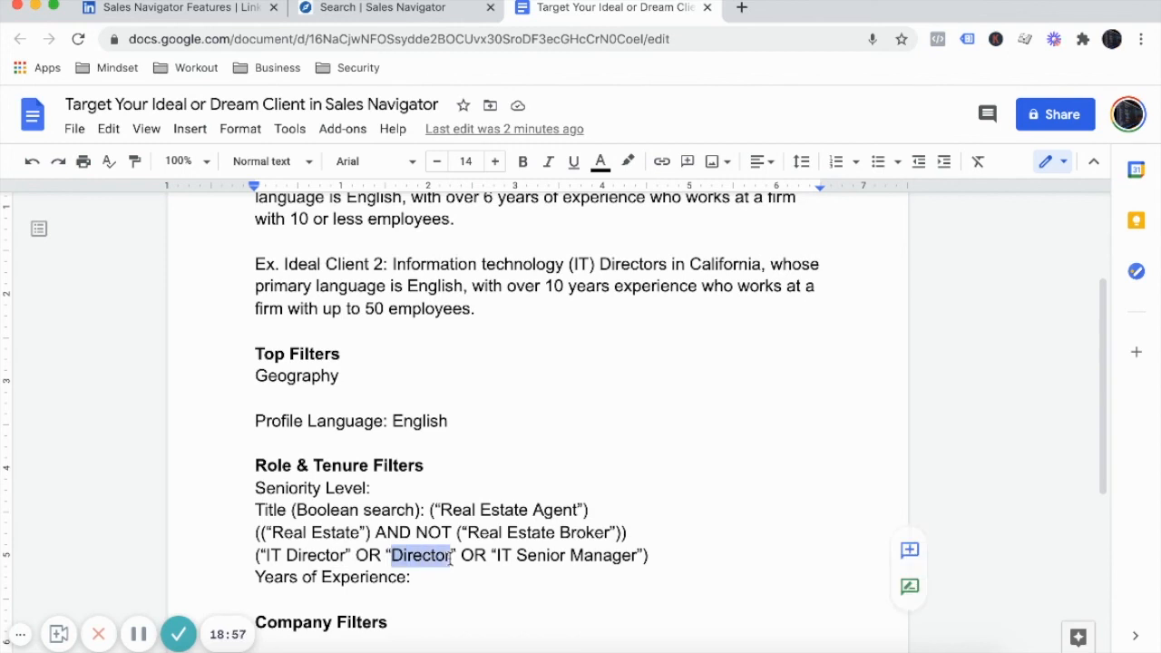
pyautogui.write('V')
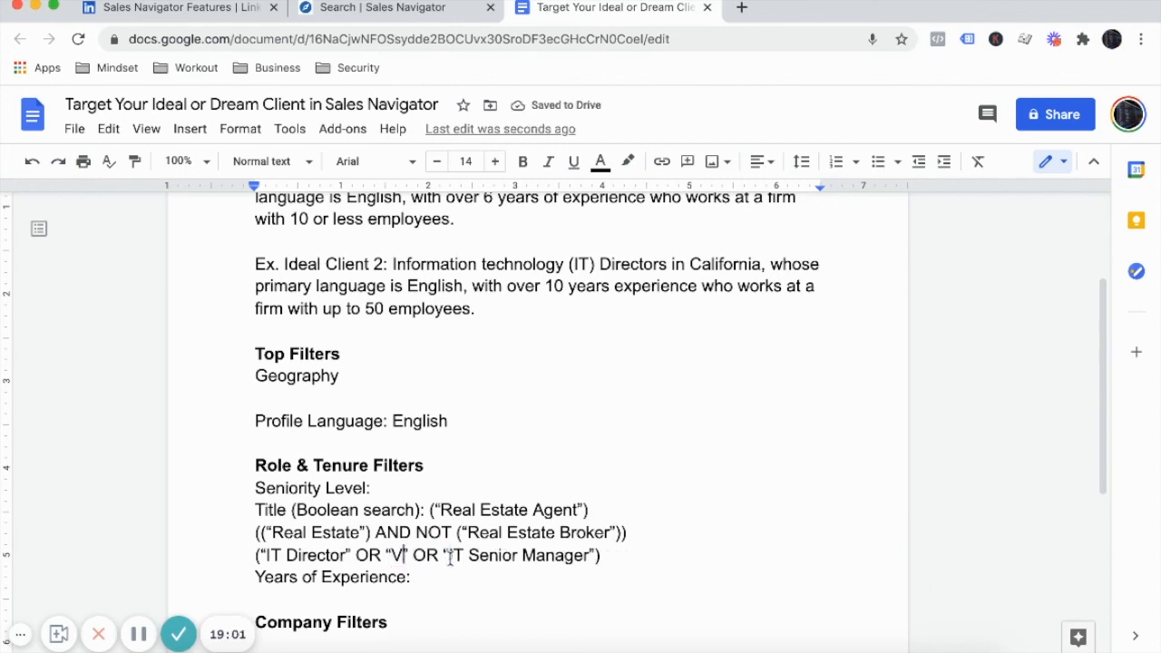
pyautogui.press('BackSpace')
pyautogui.hotkey('shift', 'Left')
pyautogui.hotkey('shift', 'Left')
pyautogui.hotkey('shift', 'Left')
pyautogui.hotkey('shift', 'Left')
pyautogui.hotkey('shift', 'Left')
pyautogui.hotkey('shift', 'Left')
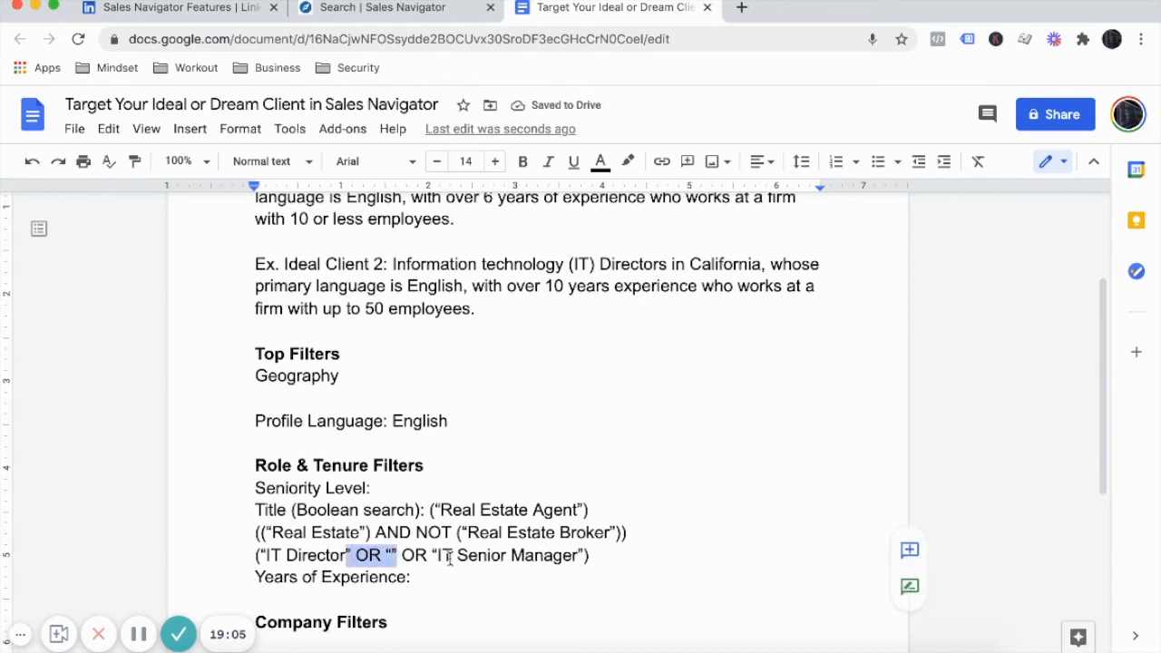
pyautogui.press('BackSpace')
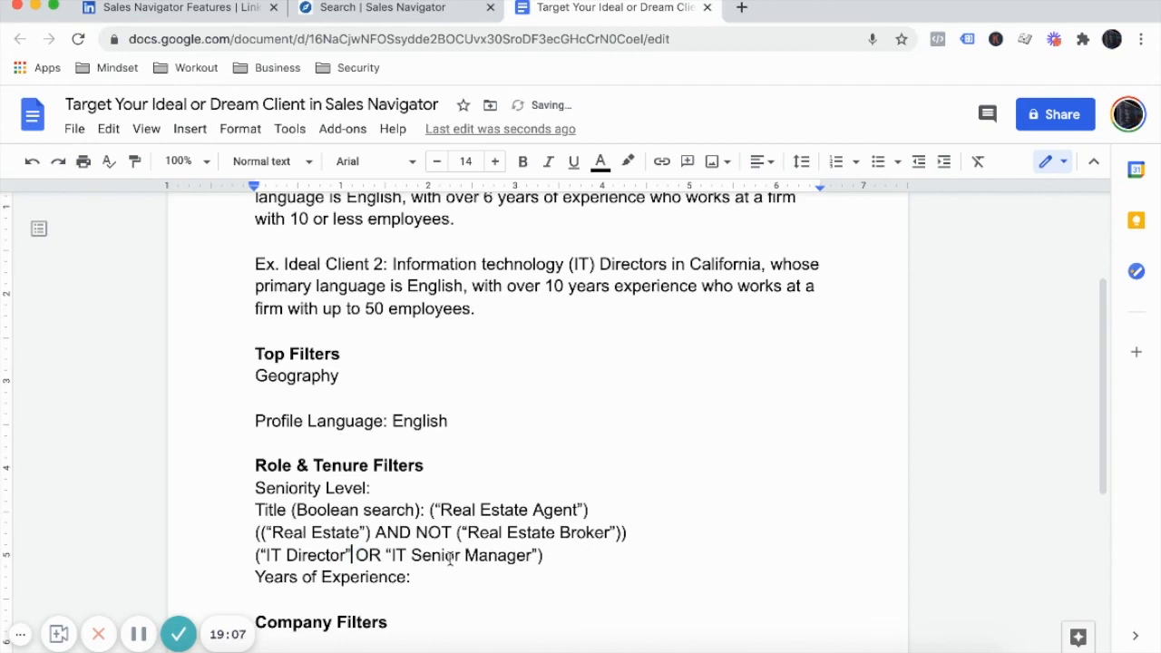
# Copy (“IT Director” OR “IT Senior Manager”) from the outline and replace the included current title filter in Sales Navigator with it.
pyautogui.press('Left')
pyautogui.hotkey('shift', 'End')
pyautogui.hotkey('ctrl', 'c')
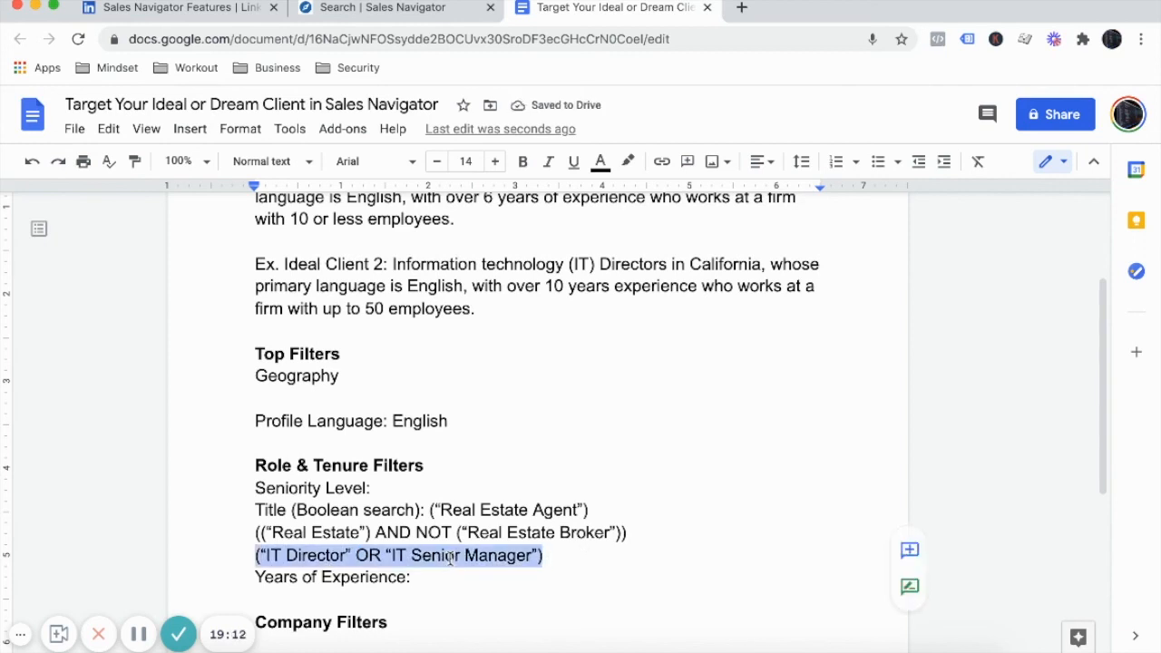
pyautogui.click(408, 24)
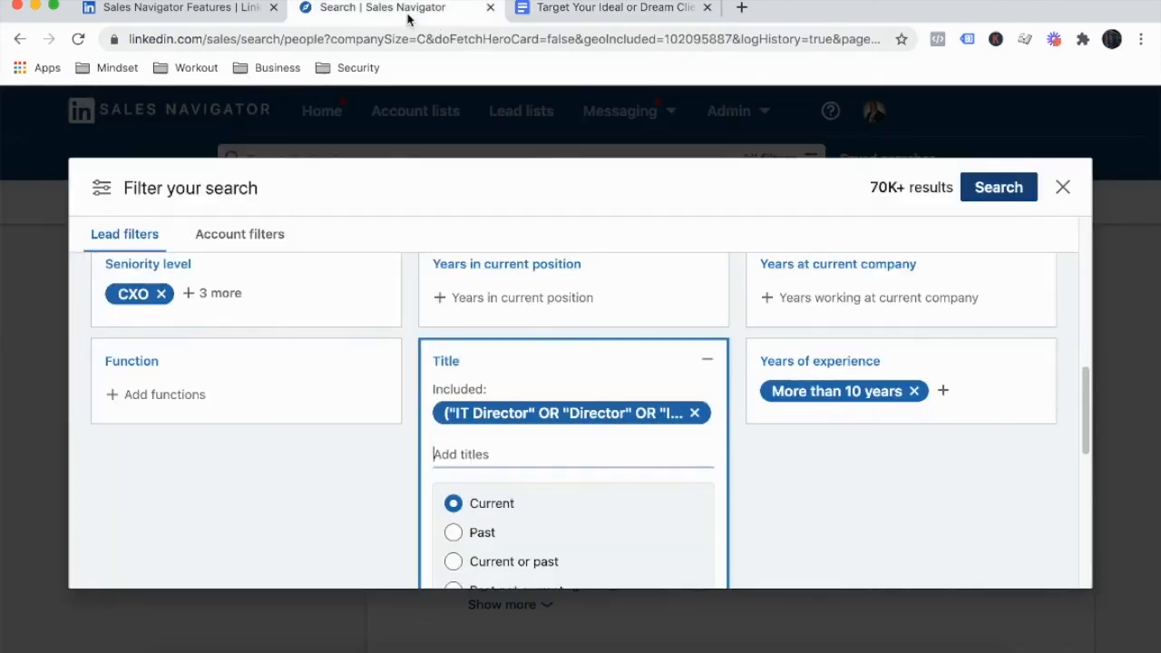
pyautogui.click(695, 414)
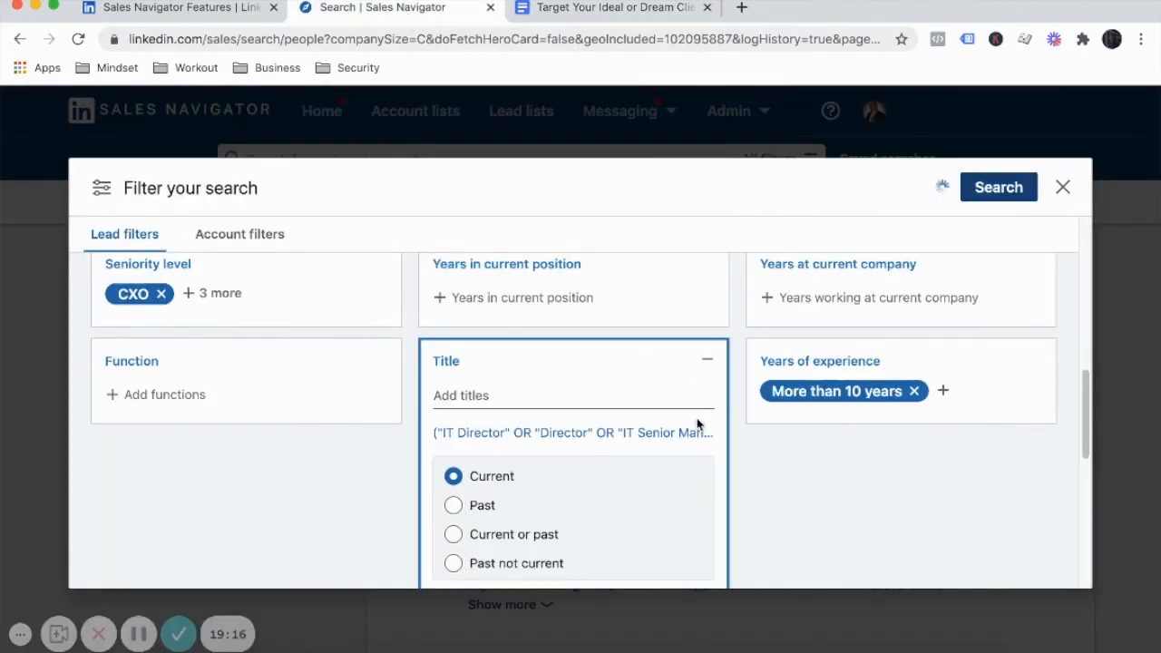
pyautogui.click(616, 392)
pyautogui.hotkey('ctrl', 'v')
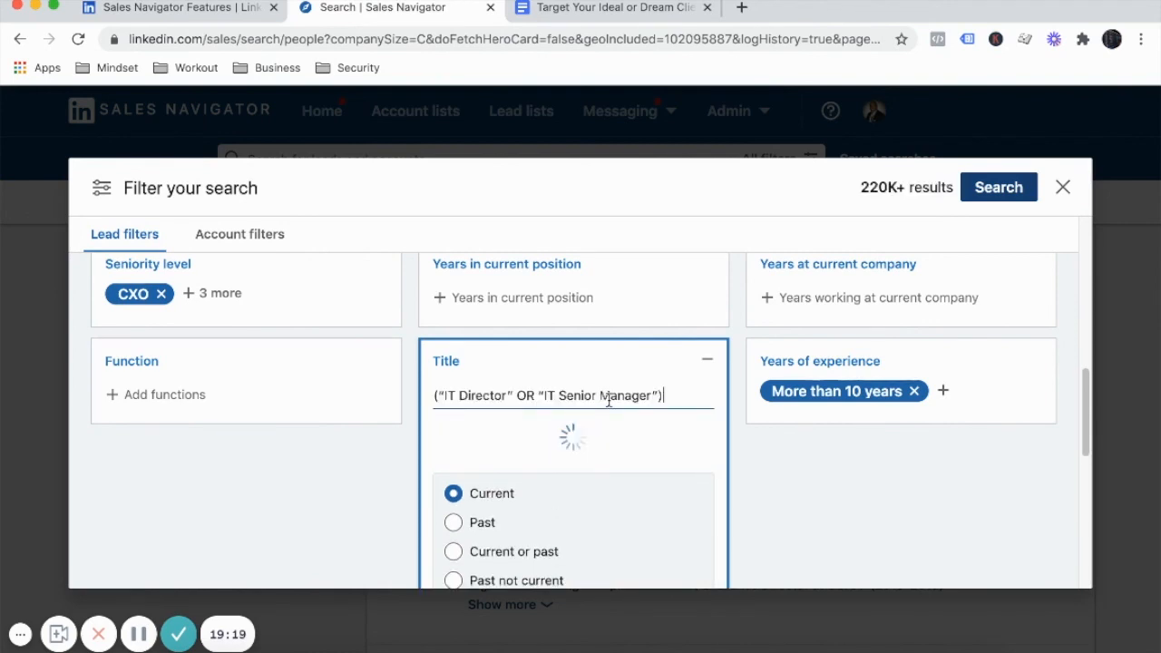
pyautogui.press('Return')
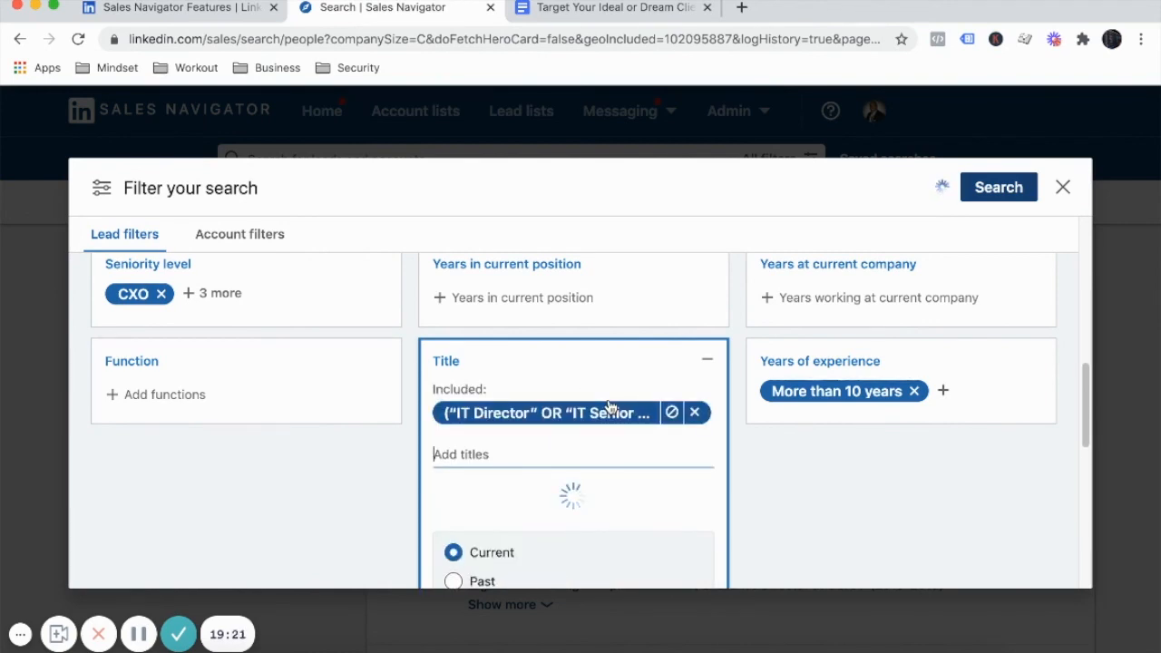
pyautogui.click(609, 405)
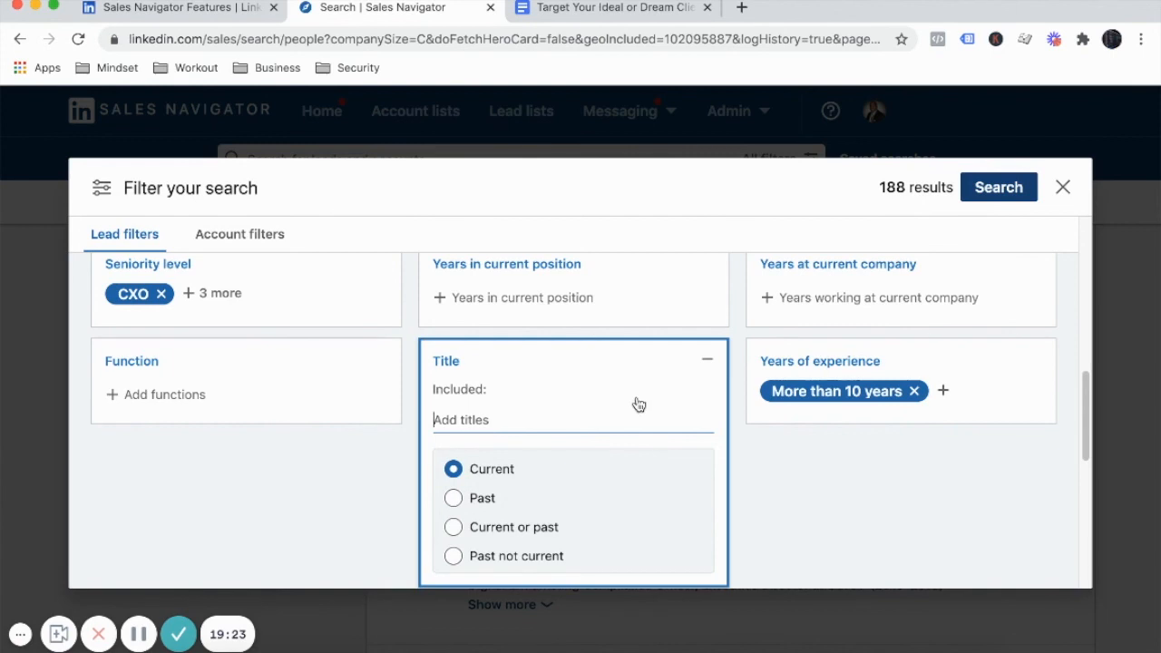
pyautogui.click(769, 503)
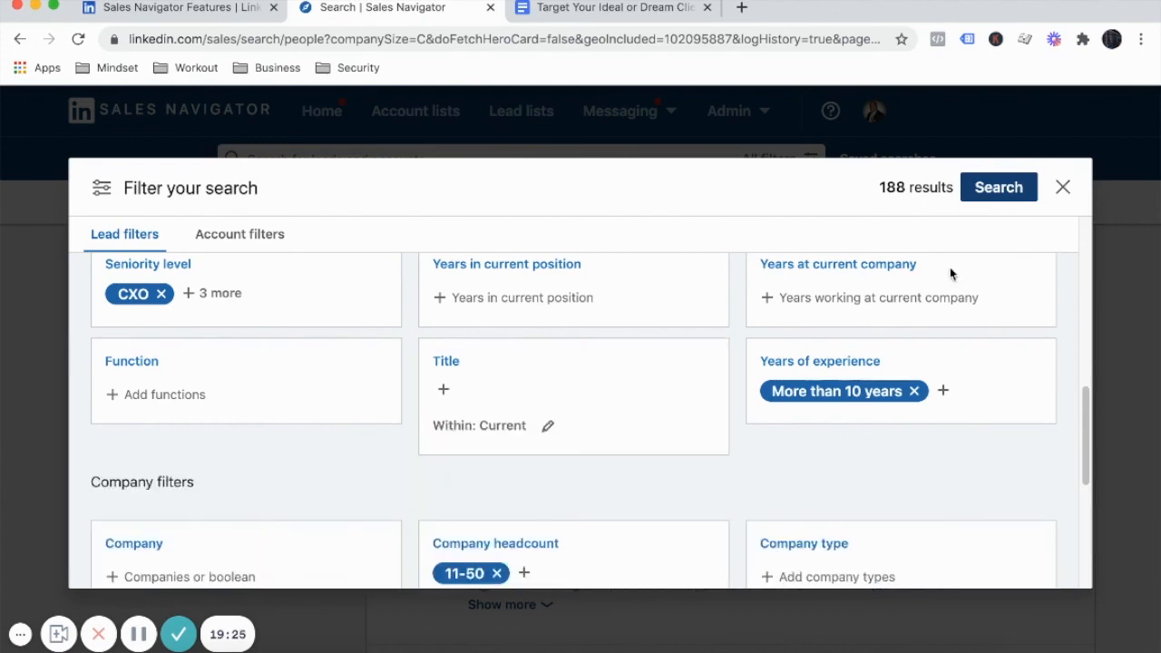
# Run the California lead search with the updated IT title filter and review the lead results, returning to the start of the list.
pyautogui.click(987, 197)
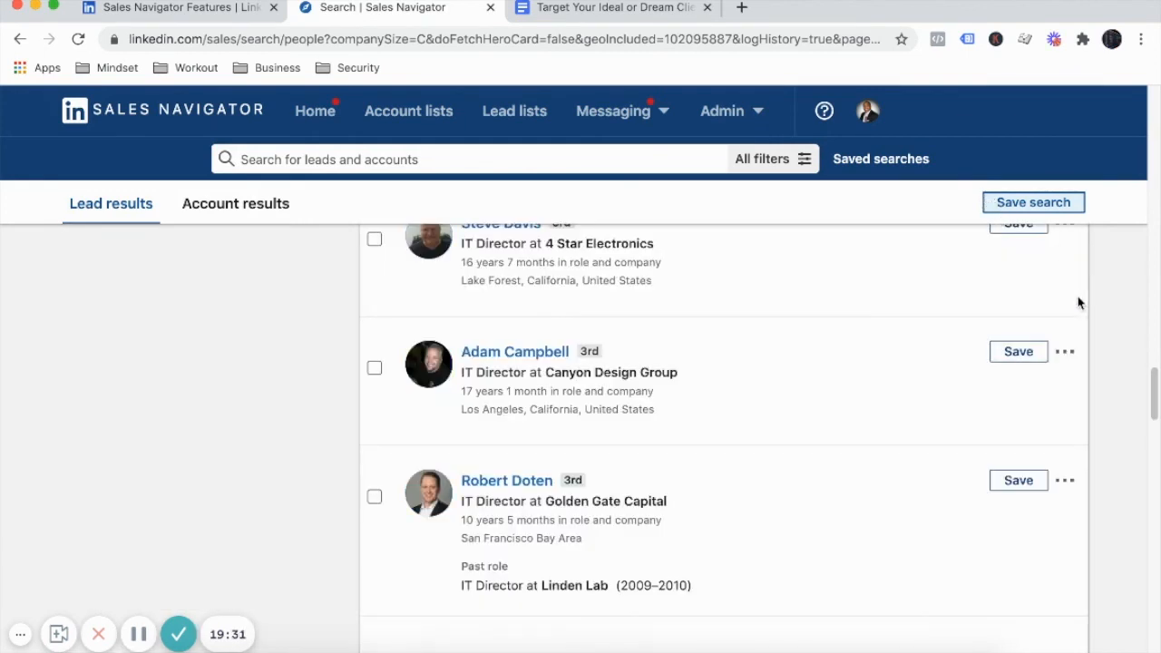
pyautogui.moveTo(1153, 375); pyautogui.dragTo(1149, 172)
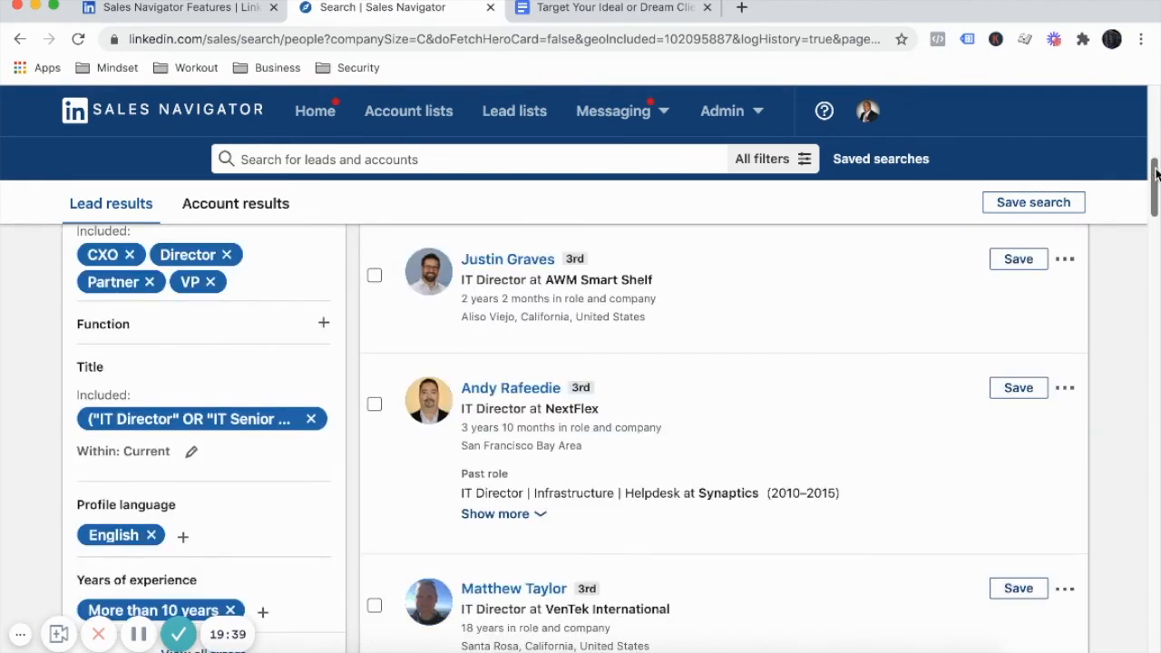
pyautogui.moveTo(1155, 173); pyautogui.dragTo(1150, 95)
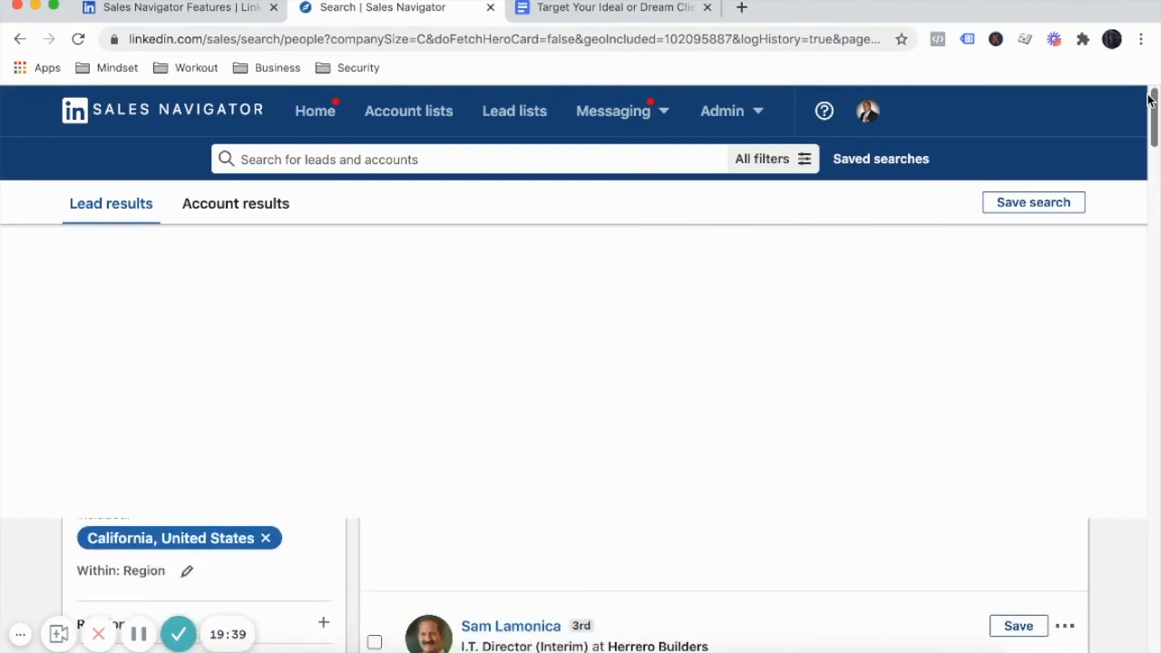
pyautogui.moveTo(1143, 100); pyautogui.dragTo(1132, 73)
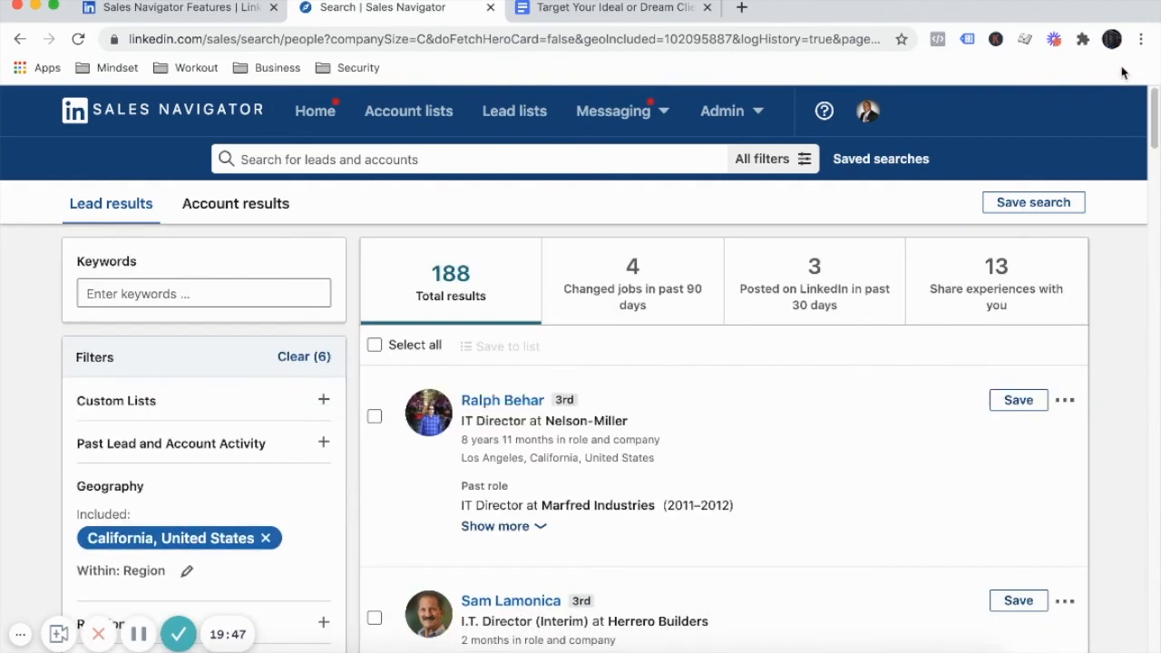
# Select all leads on the results page, open the form for saving them to a new lead list, and close it without creating one.
pyautogui.click(373, 346)
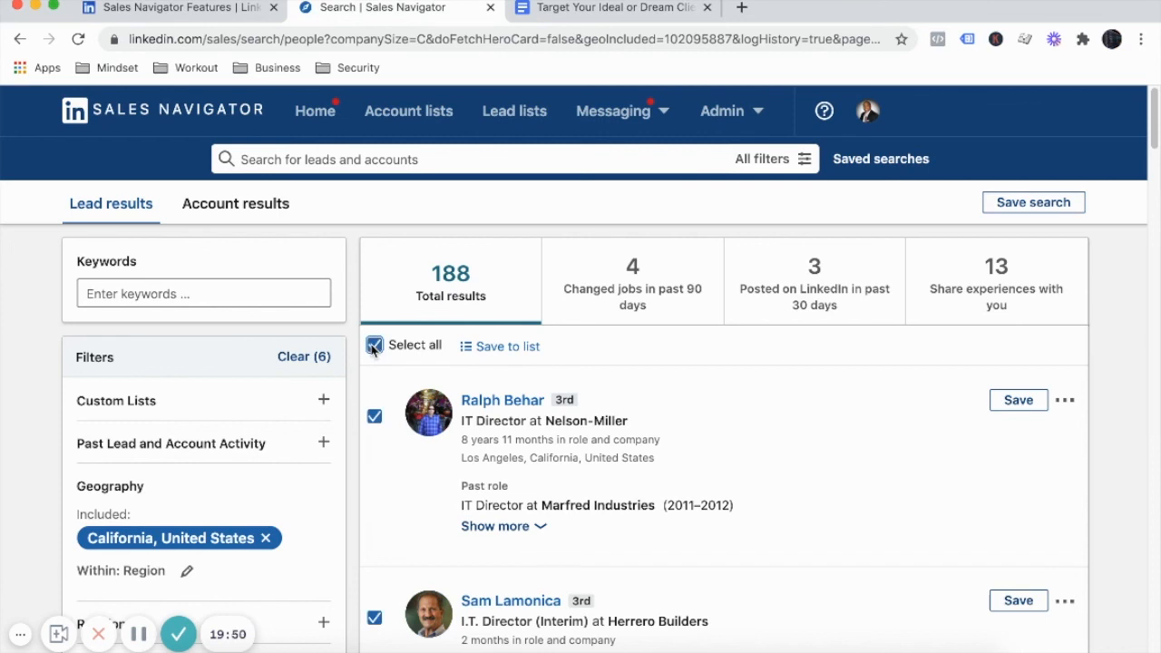
pyautogui.click(504, 349)
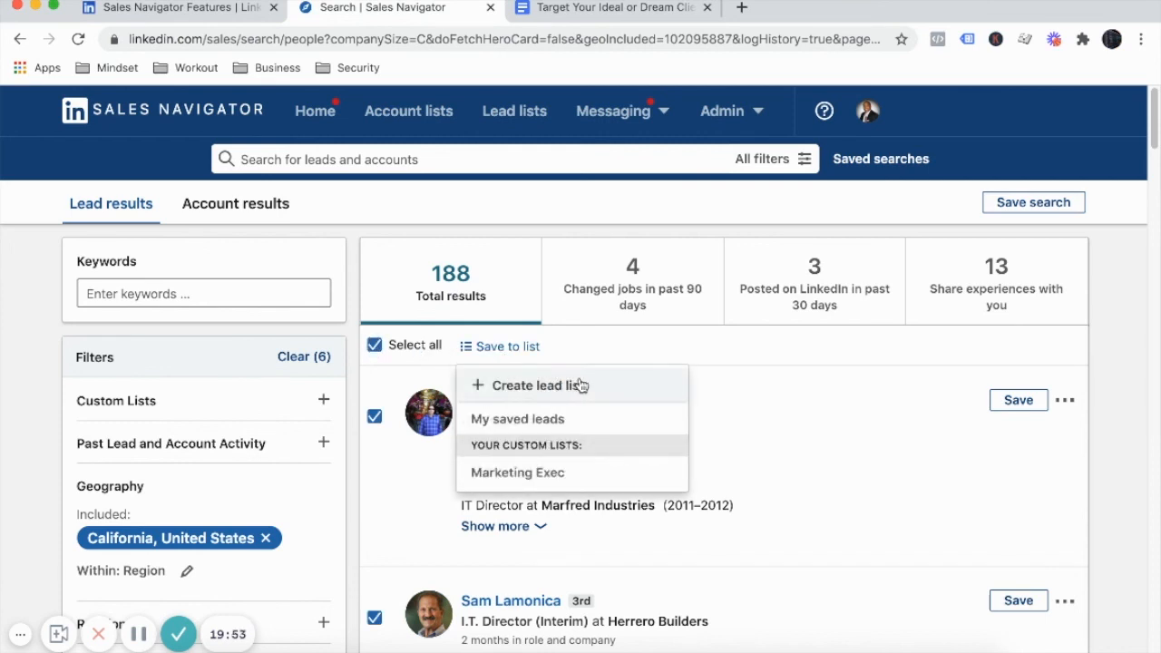
pyautogui.click(522, 387)
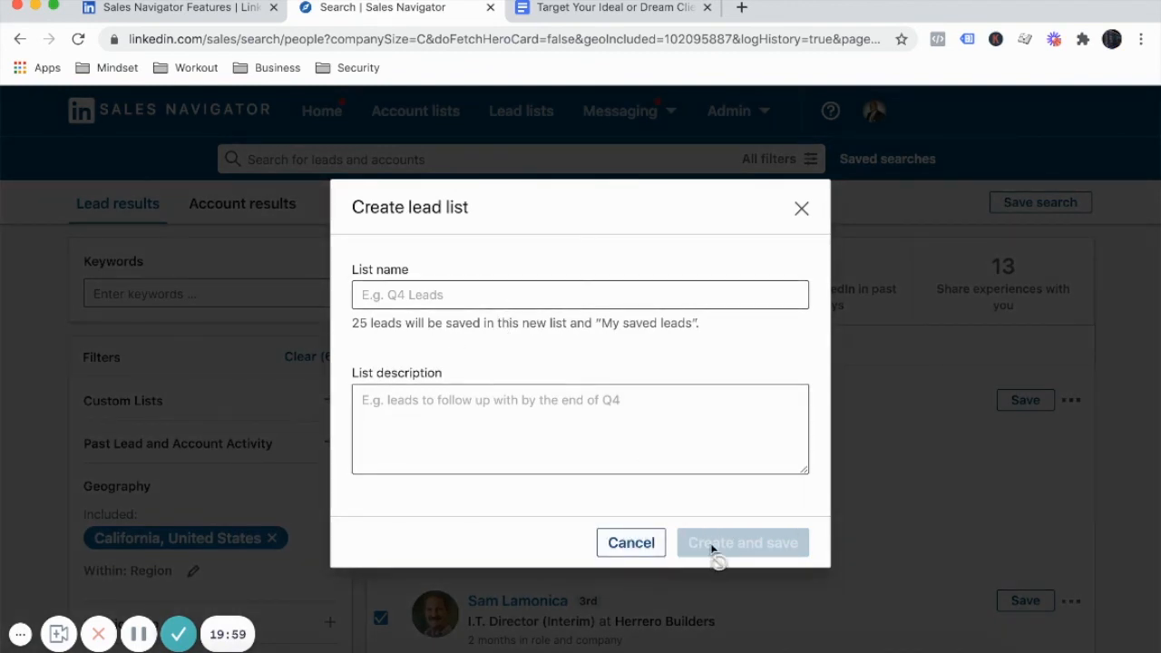
pyautogui.click(802, 227)
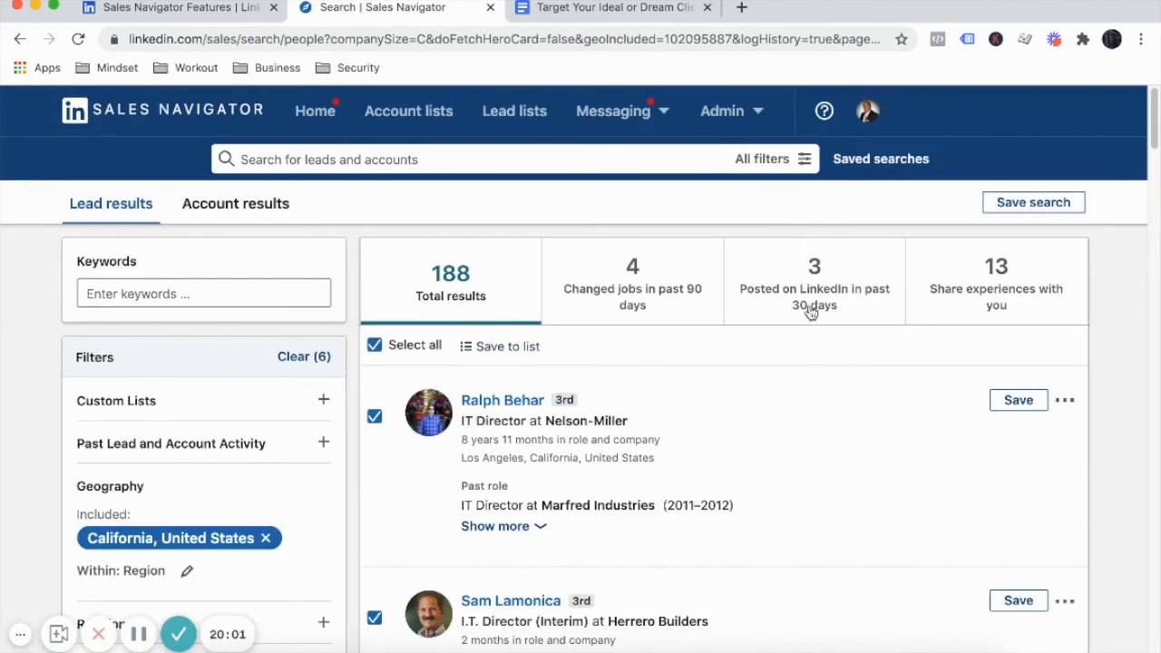